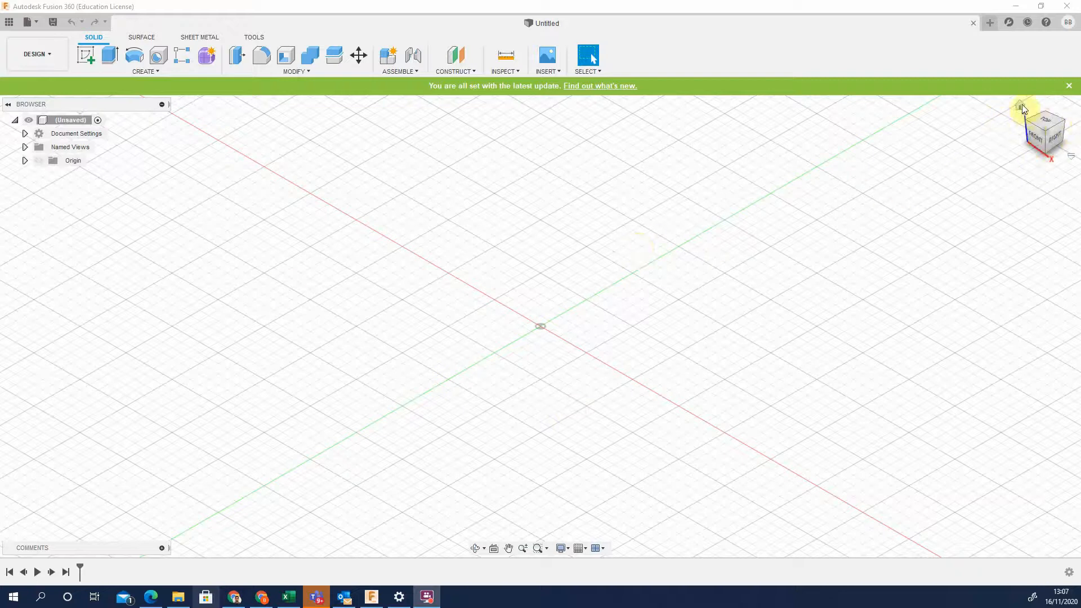
Switch the camera from orthographic to perspective projection and back to orthographic
click(1021, 105)
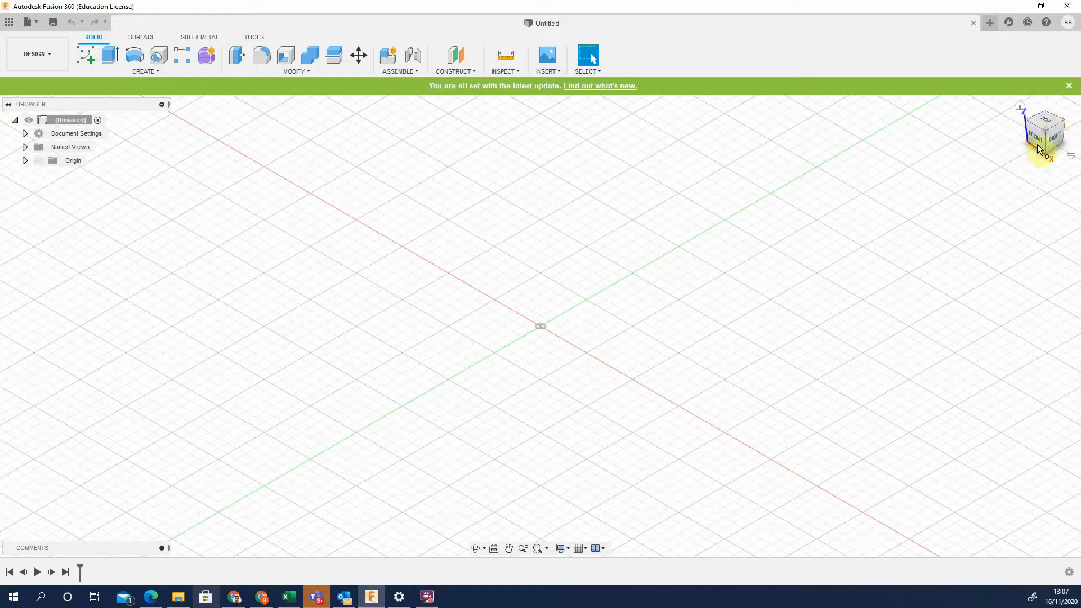
click(1071, 156)
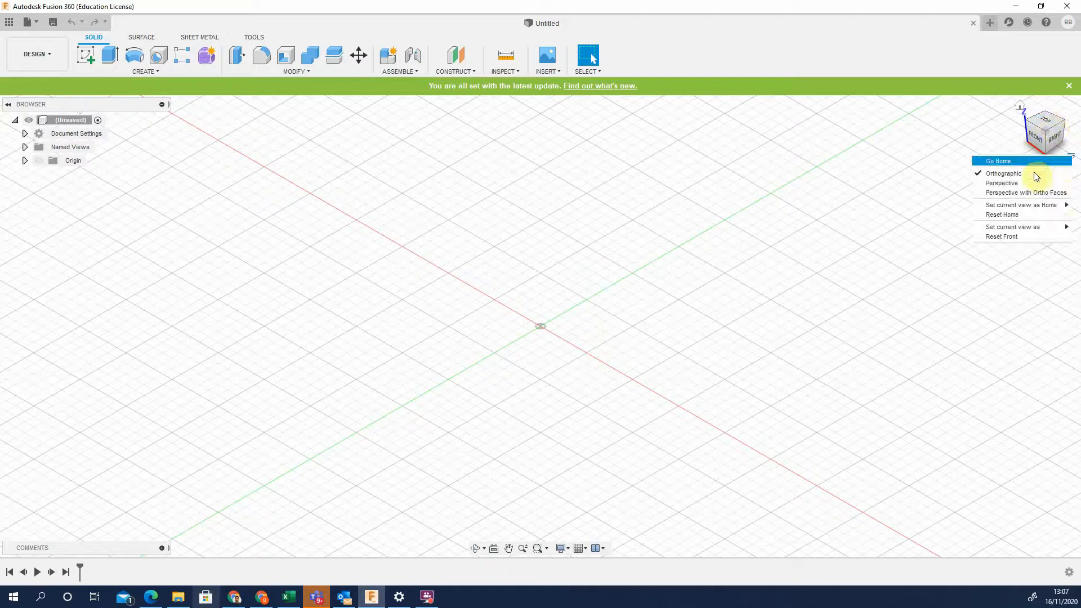
click(1007, 183)
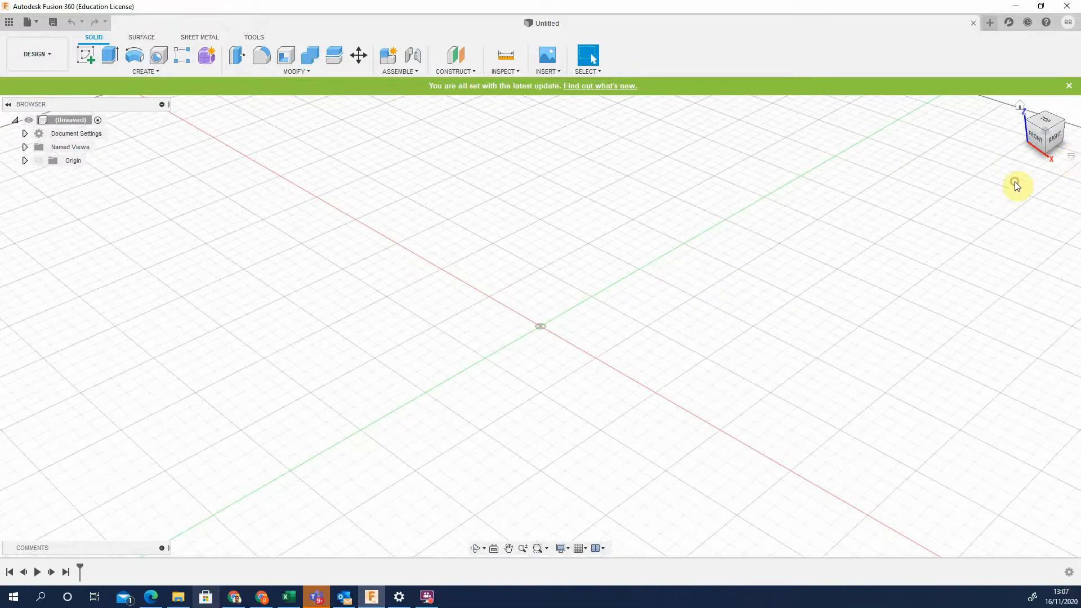
click(1071, 156)
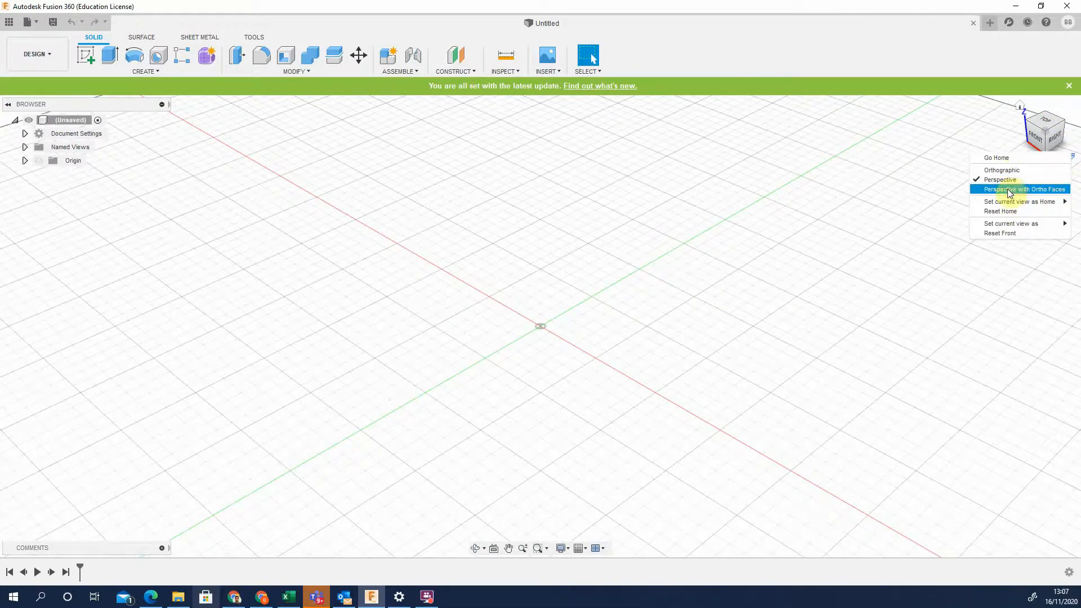
mouse_move(1008, 204)
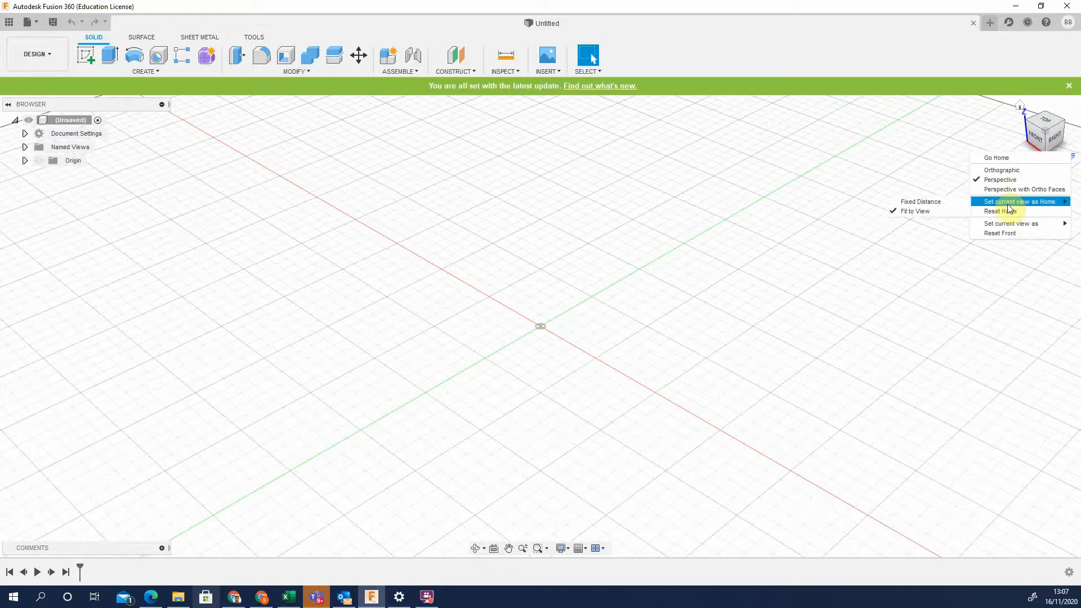
click(1002, 171)
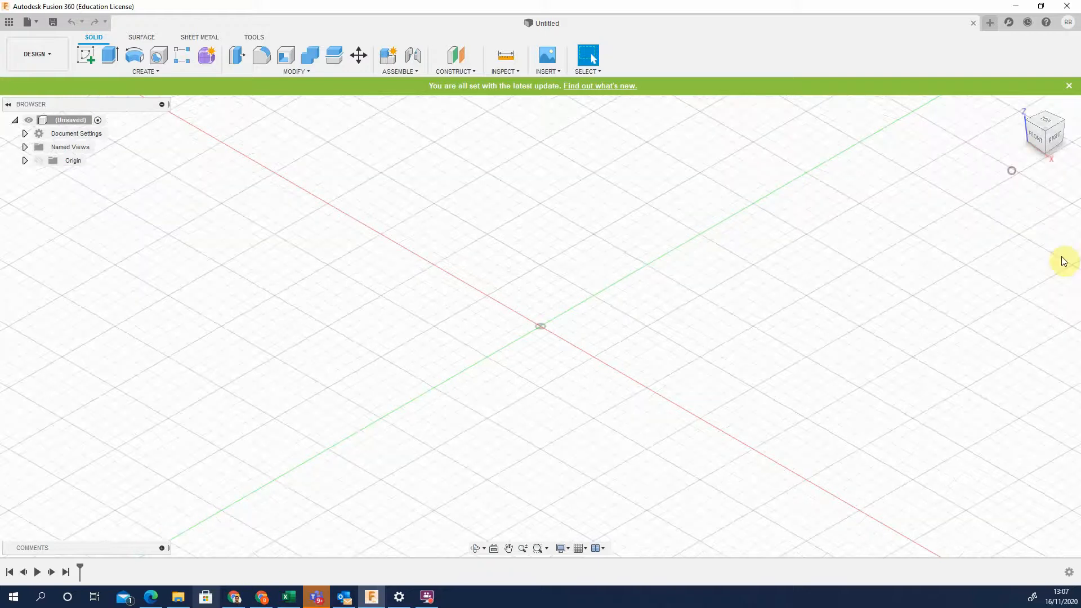
Look at the empty workspace from the front, the sides and the top, and return to the home view
click(1037, 135)
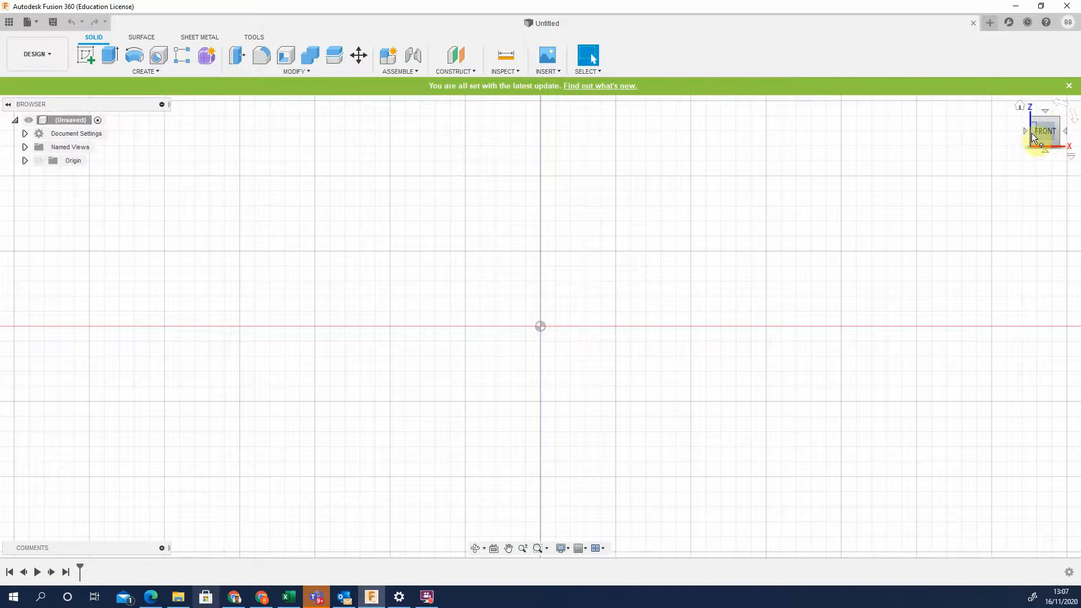
click(1025, 130)
click(1025, 131)
click(1025, 130)
click(1050, 111)
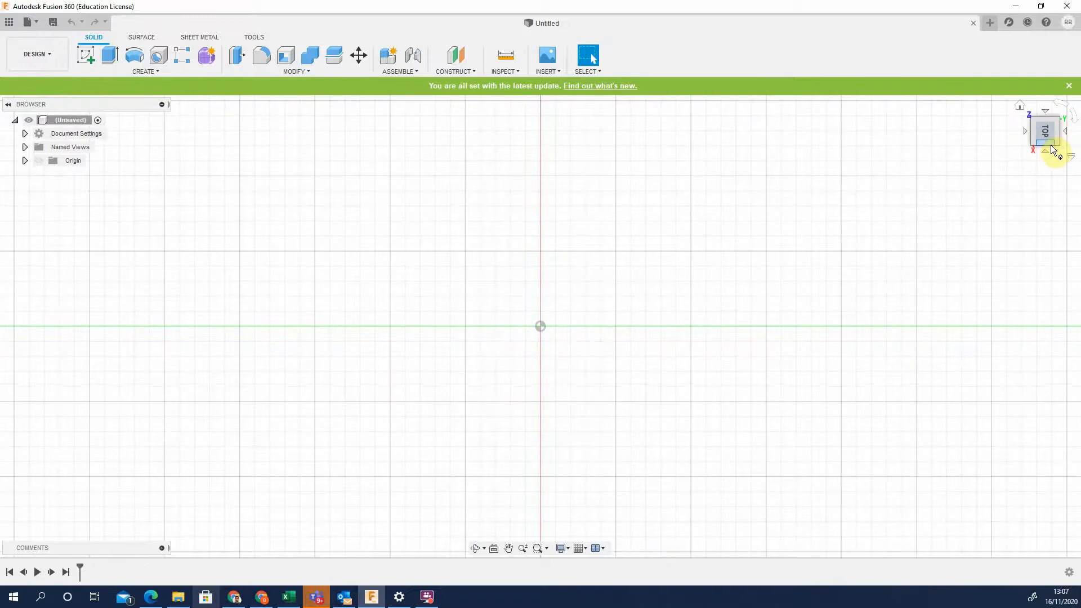
click(1046, 150)
click(1019, 105)
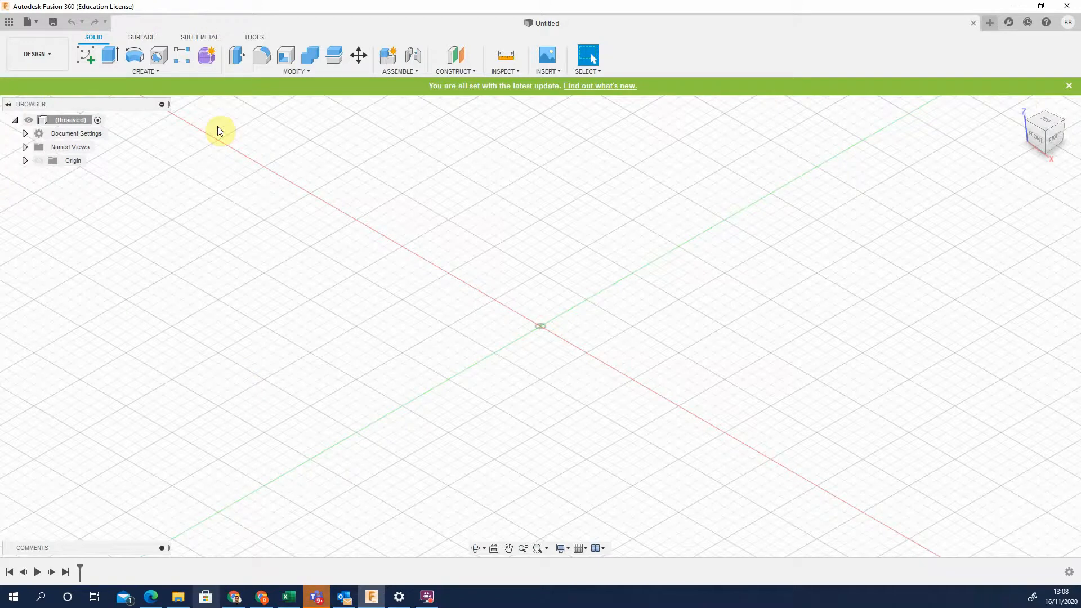
click(53, 52)
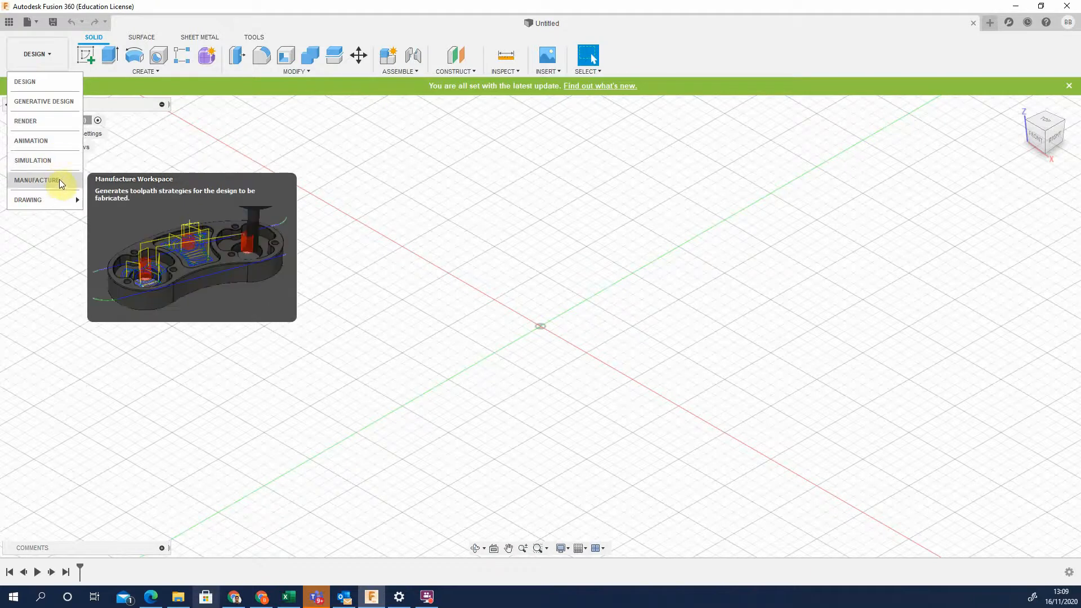
mouse_move(55, 199)
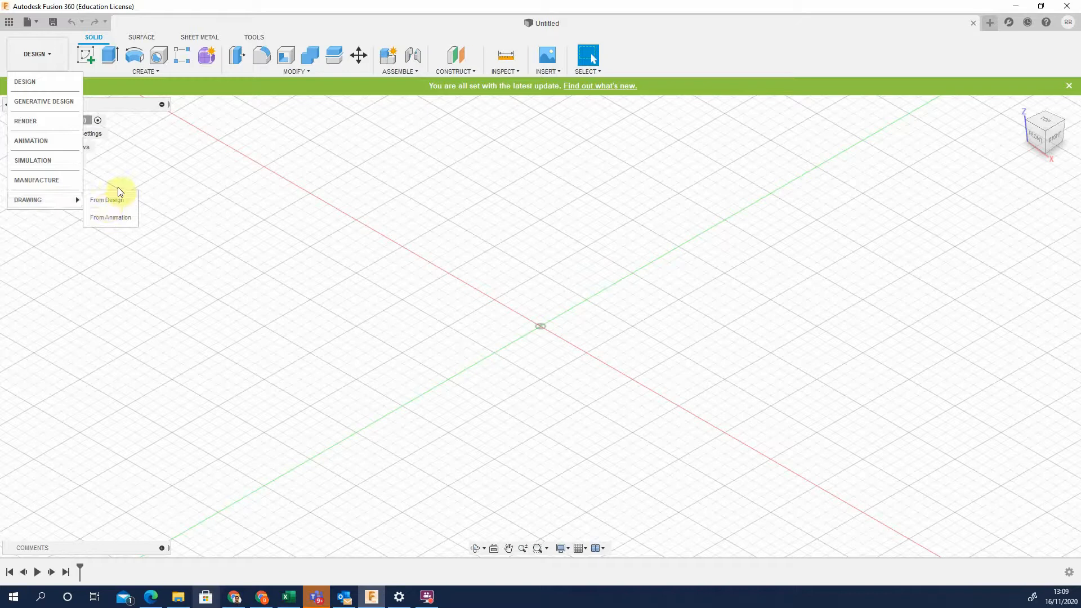
click(149, 152)
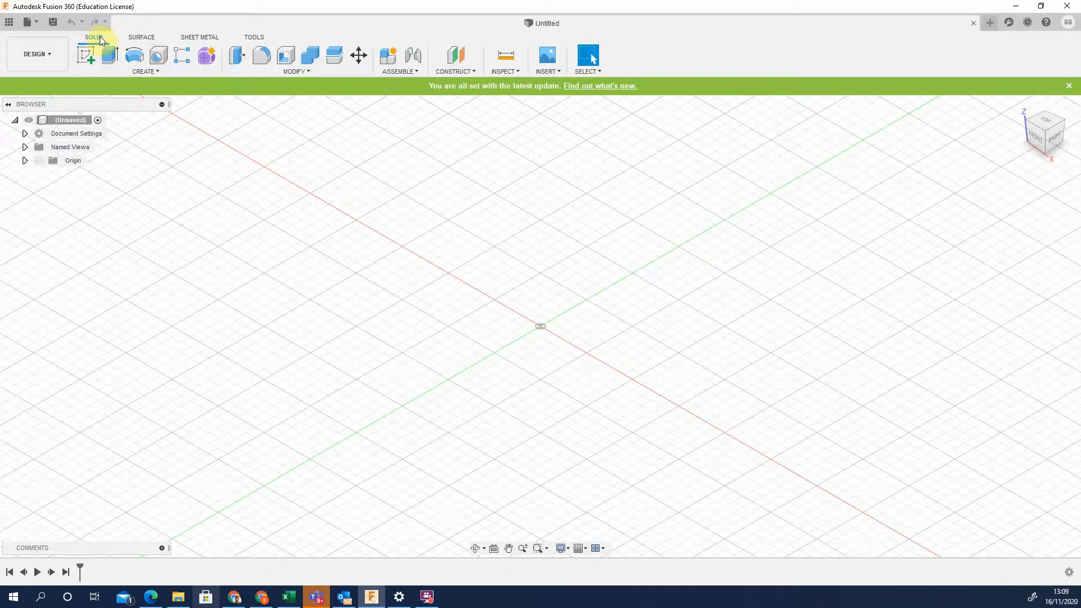
click(140, 38)
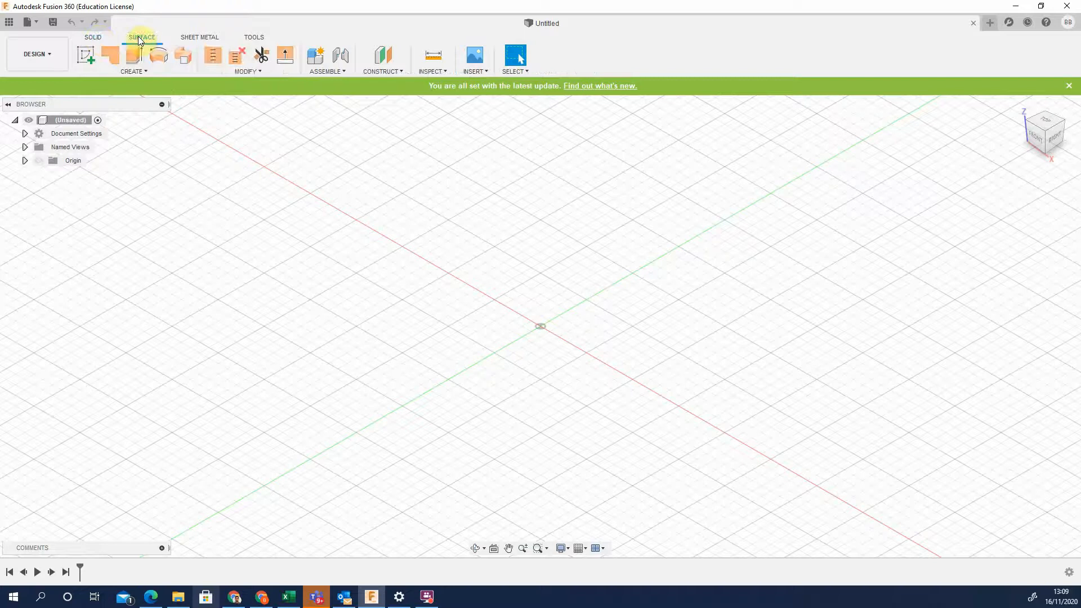
click(208, 33)
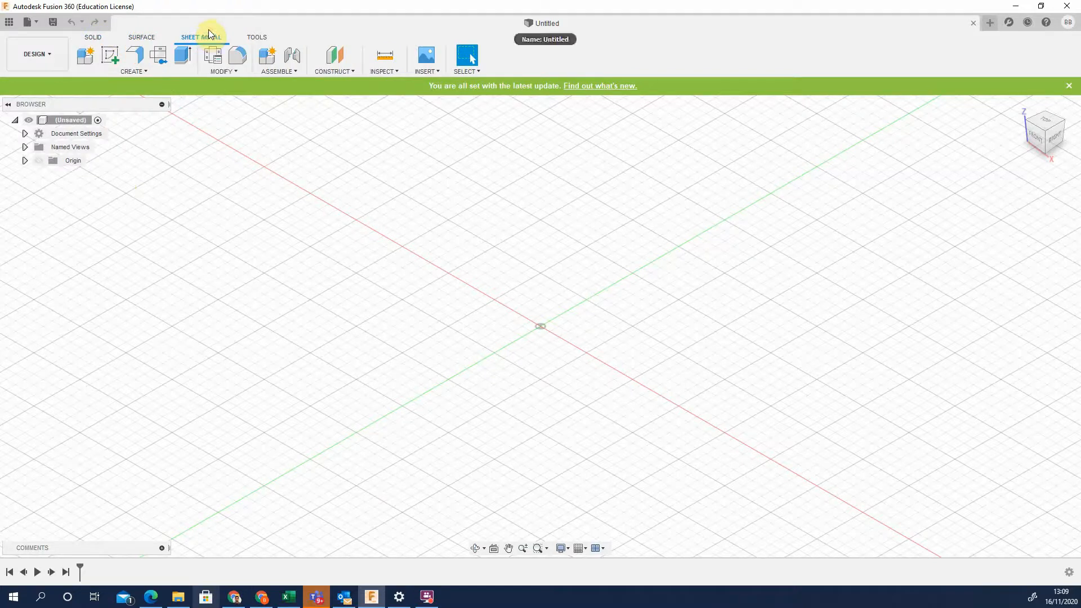
click(248, 38)
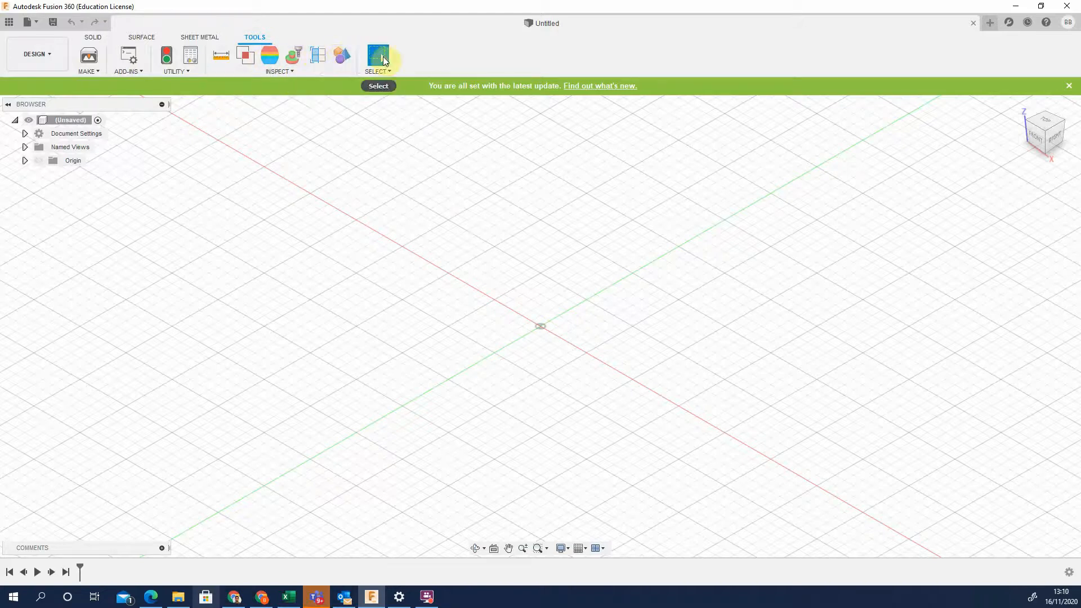
click(389, 72)
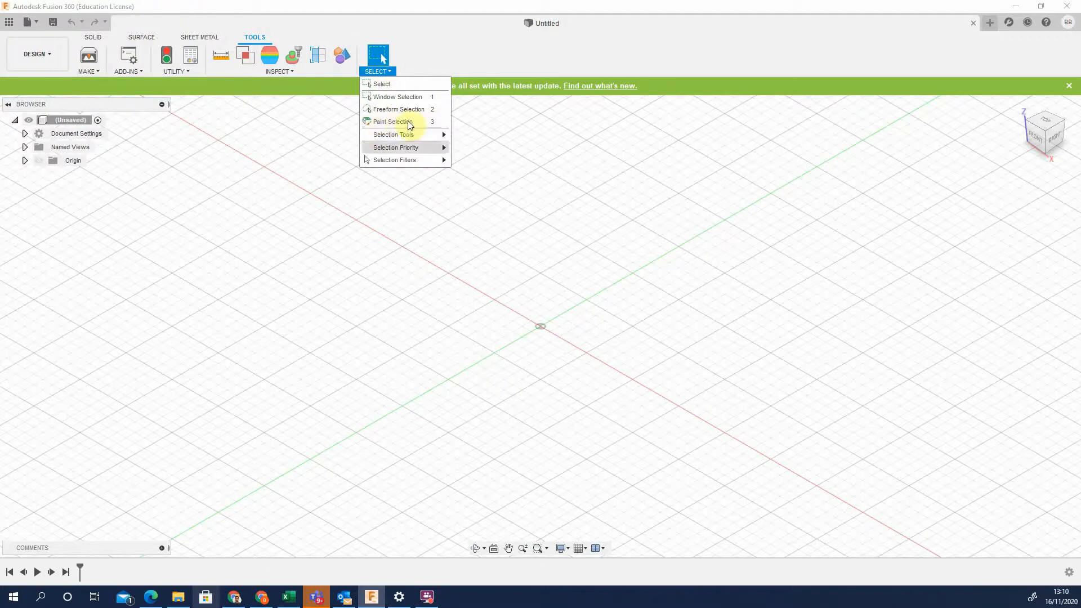
click(434, 52)
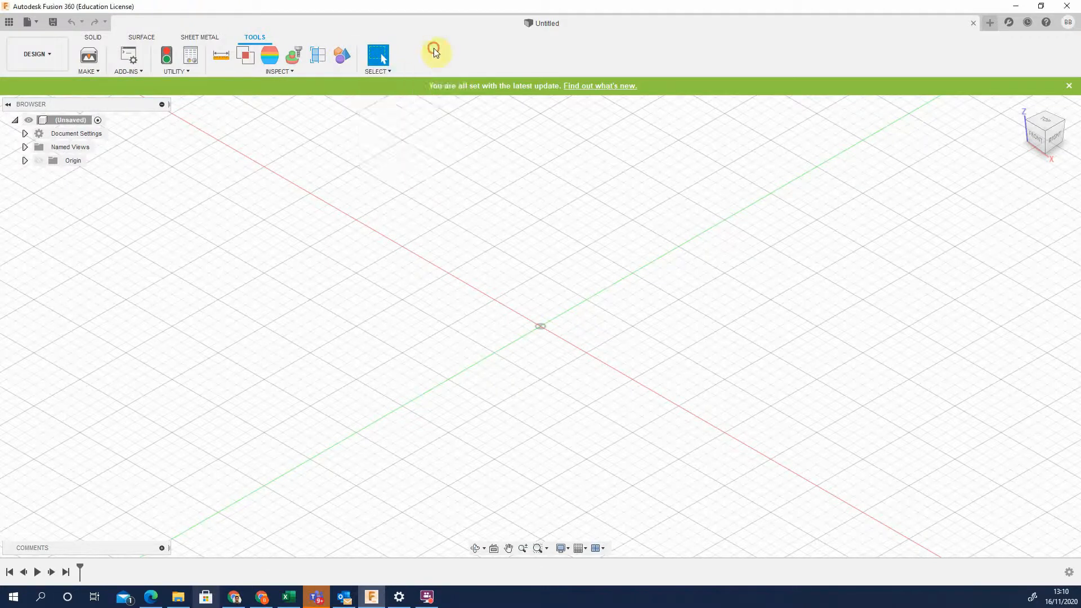
click(92, 36)
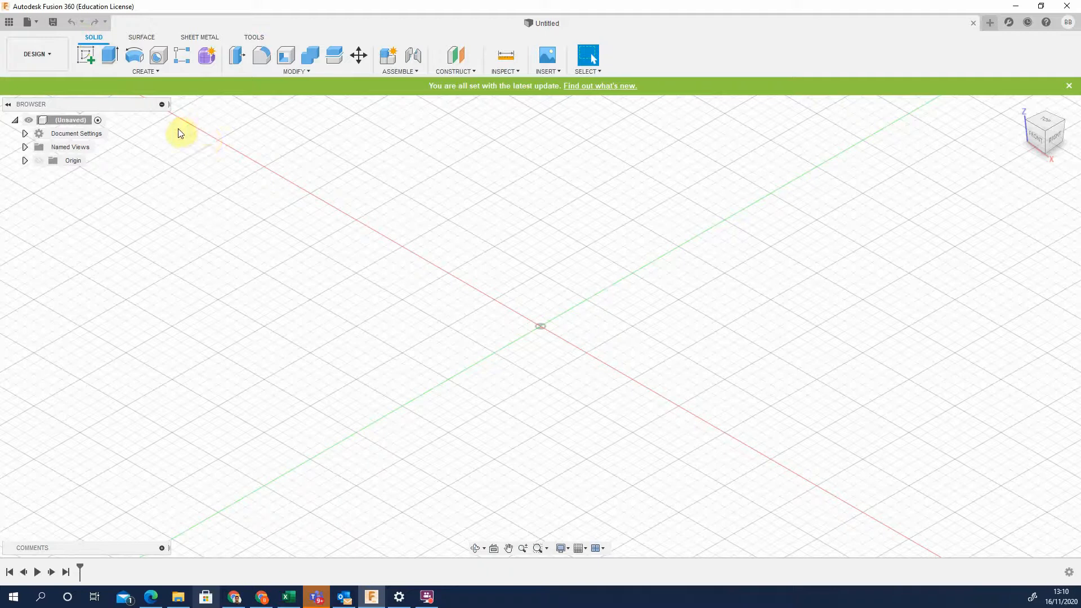
Create a new sketch on the front (XZ) origin plane
click(87, 58)
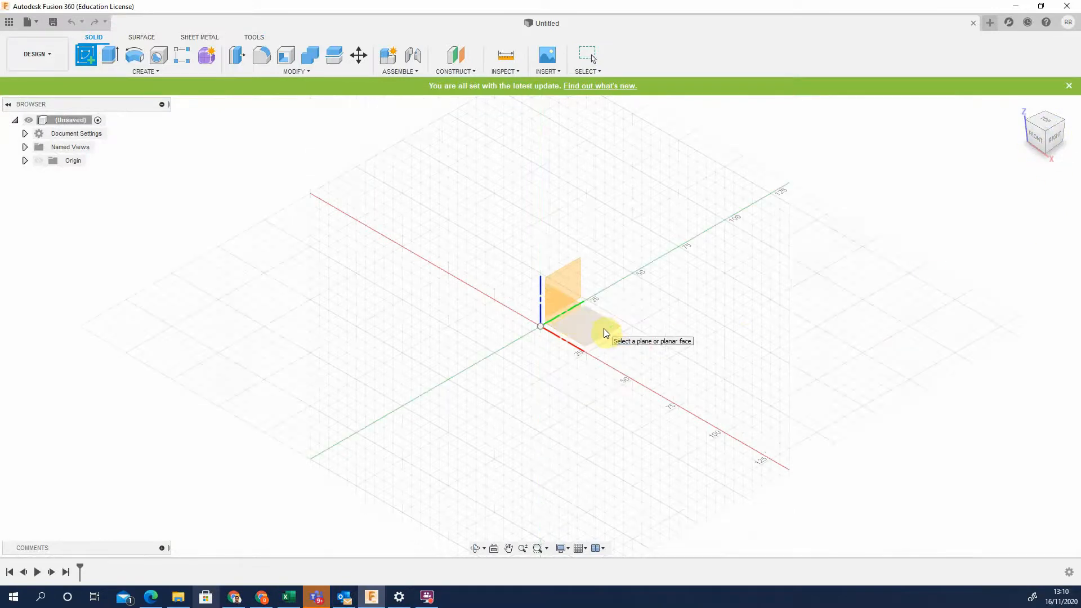
click(586, 330)
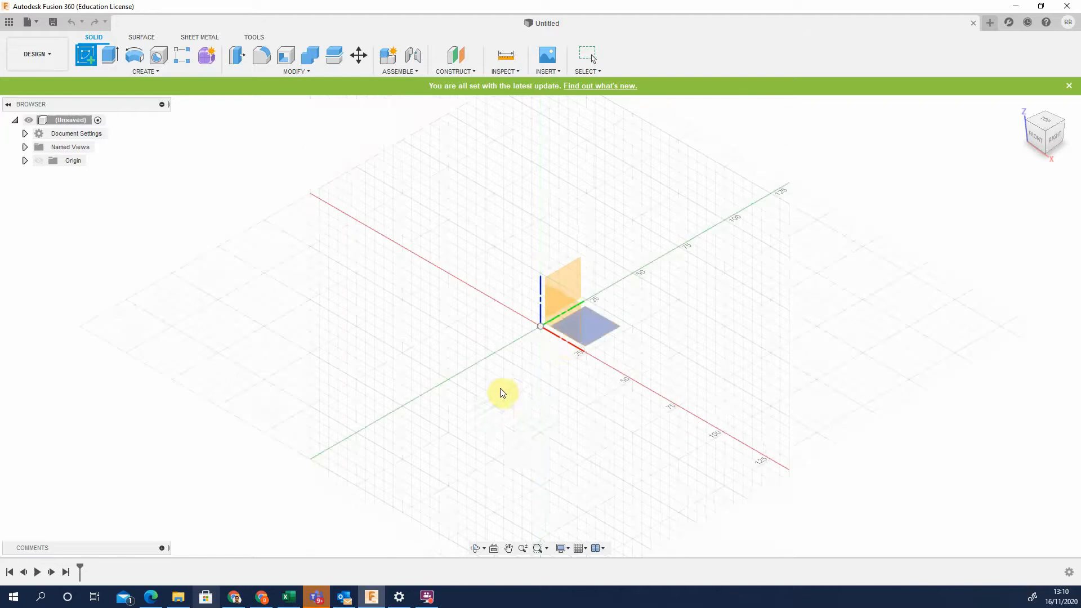
click(567, 322)
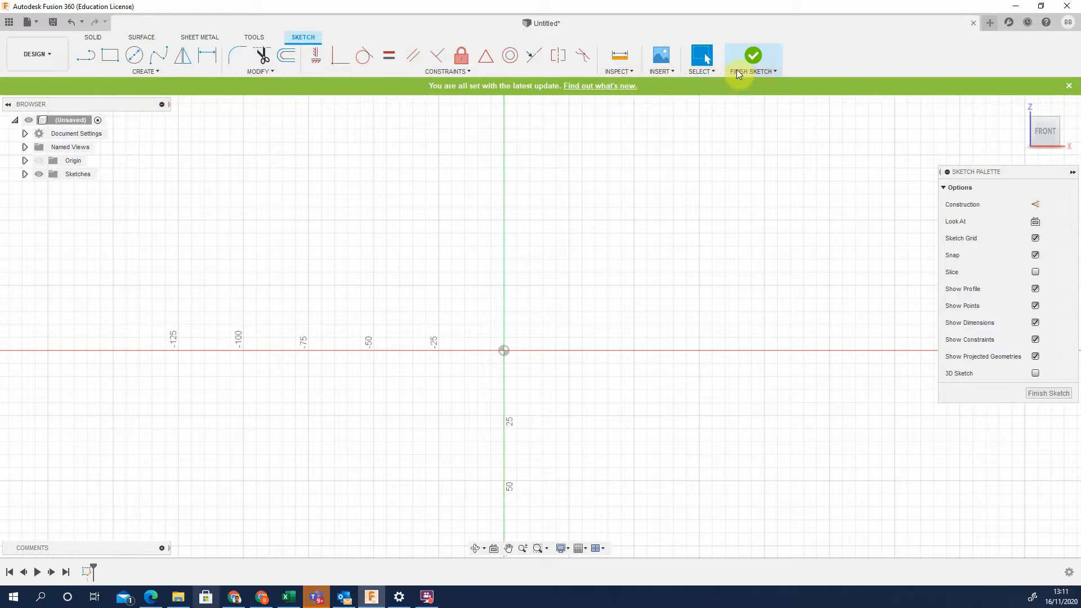
click(163, 72)
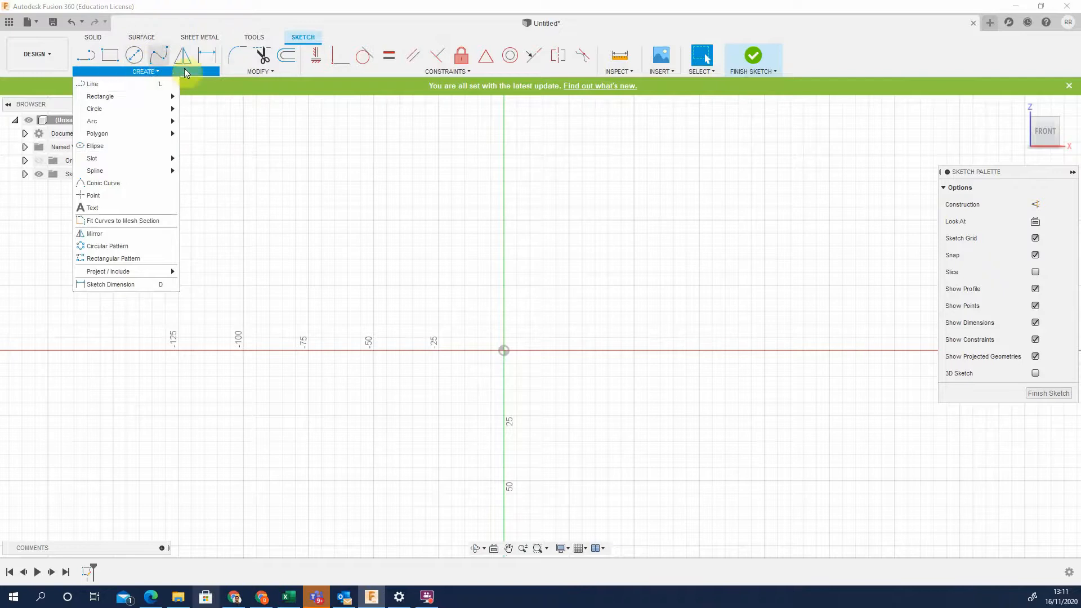
click(259, 72)
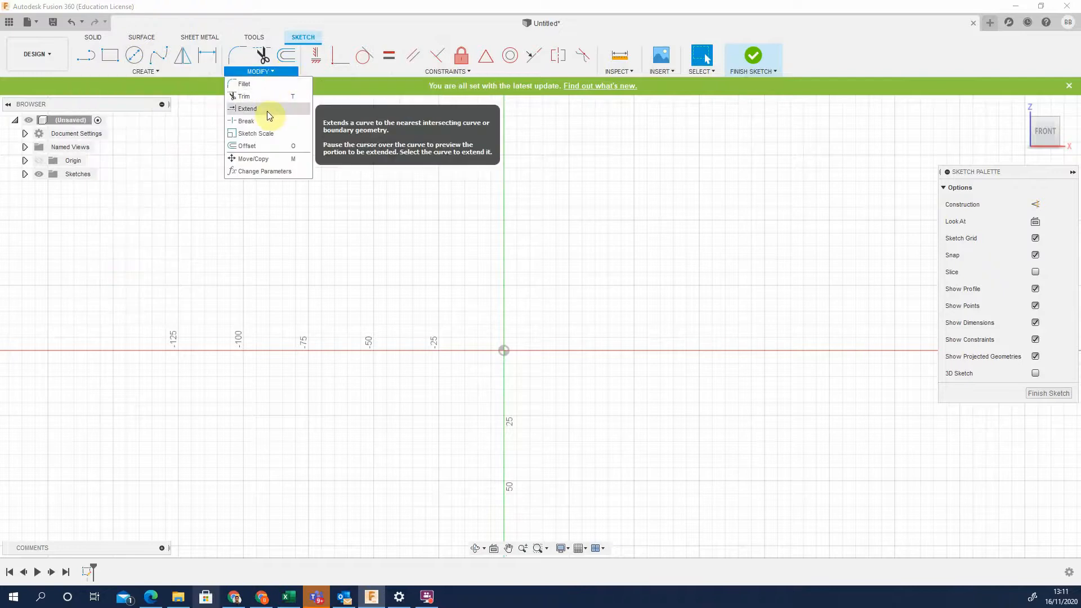
click(423, 71)
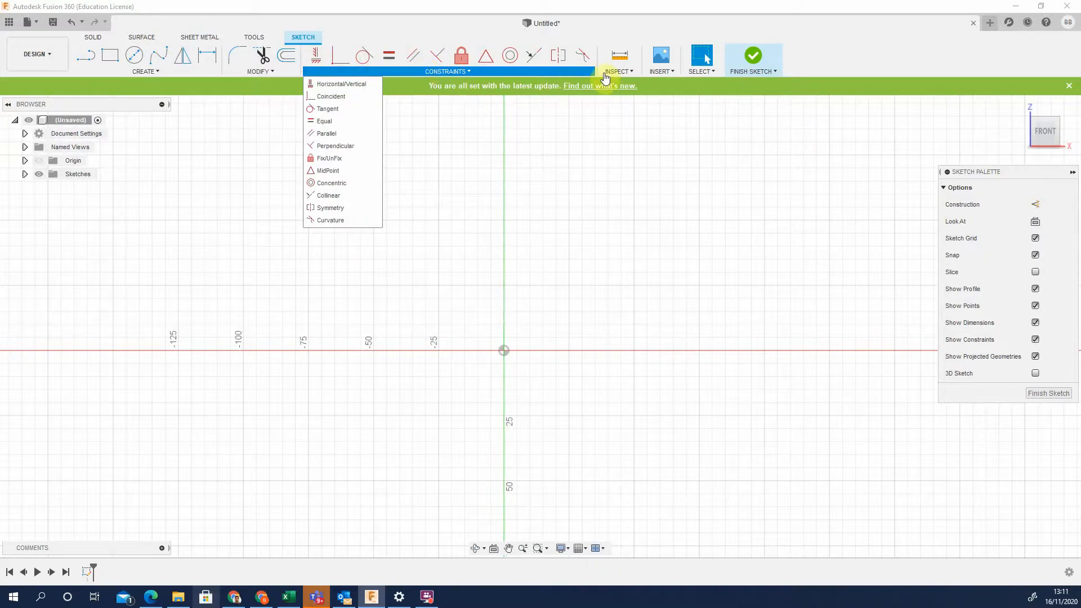
click(631, 71)
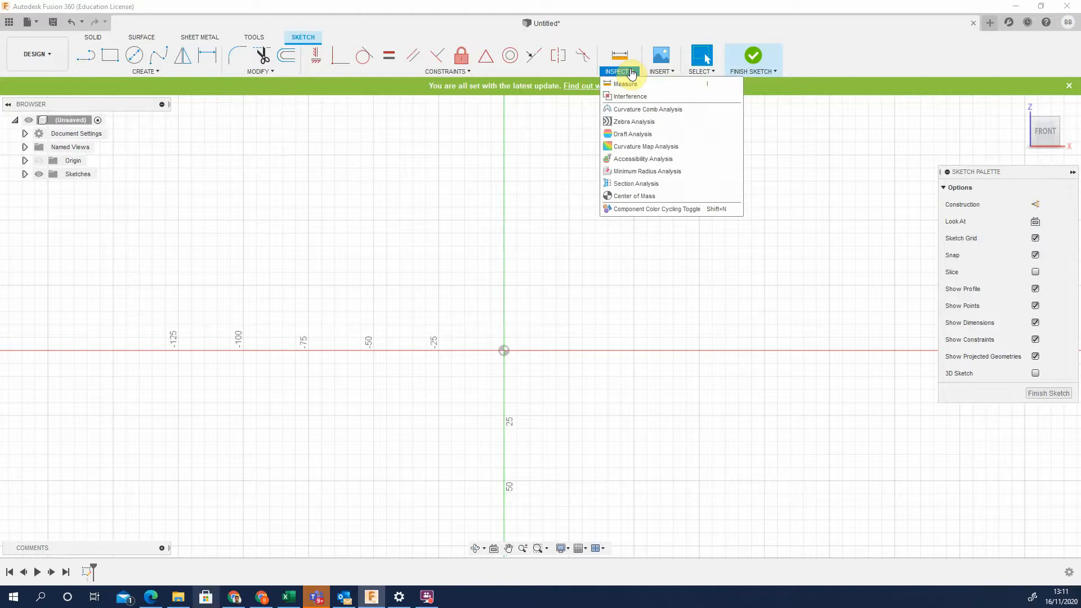
click(665, 72)
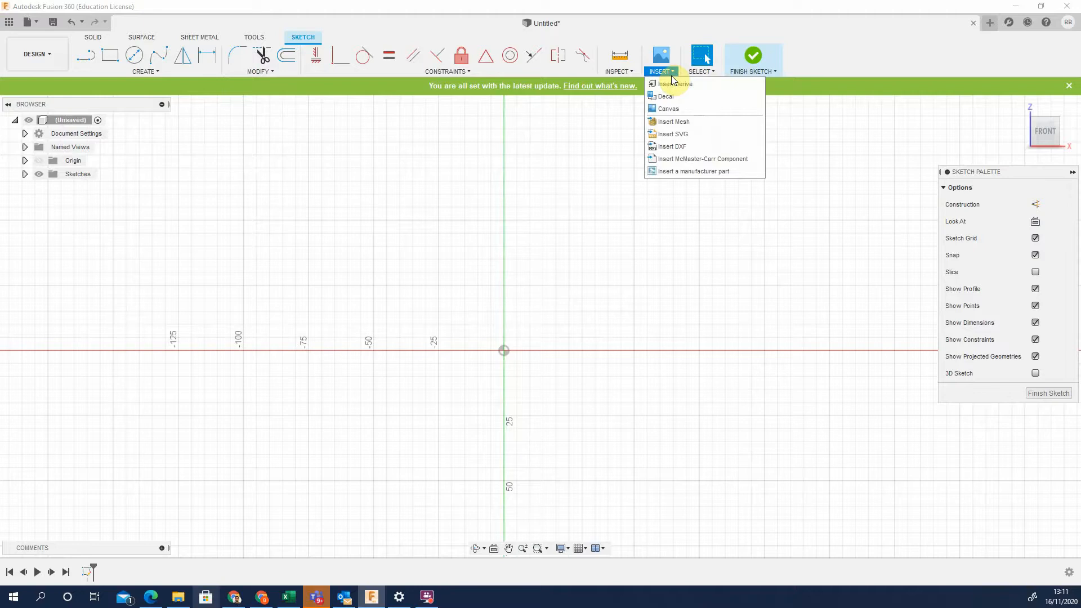
click(693, 73)
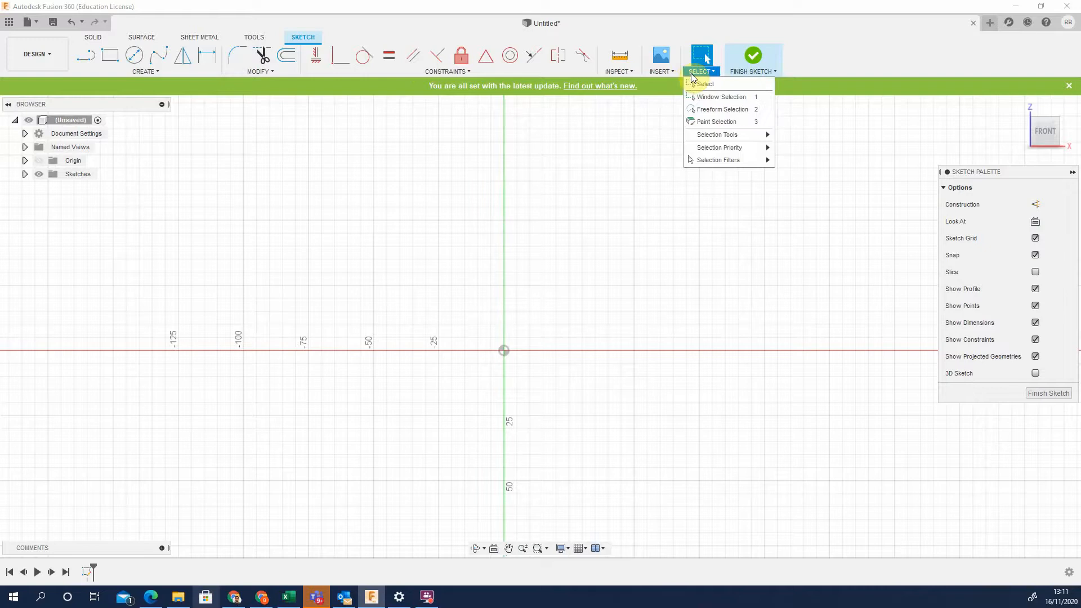
mouse_move(768, 67)
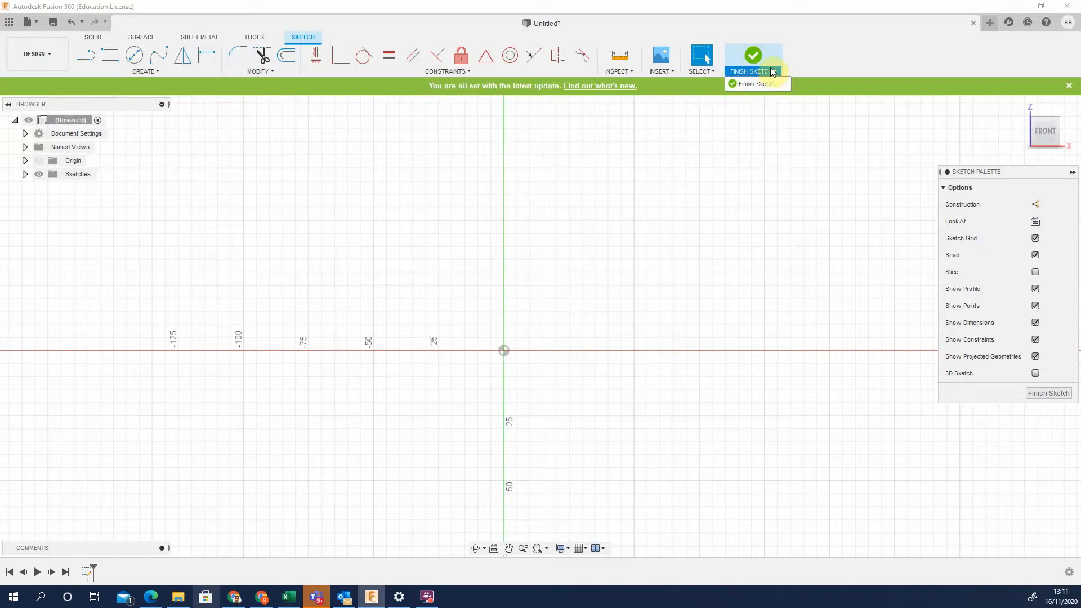
Draw a two-point rectangle 50 mm high and 50 mm wide, with its first corner at the origin
click(108, 55)
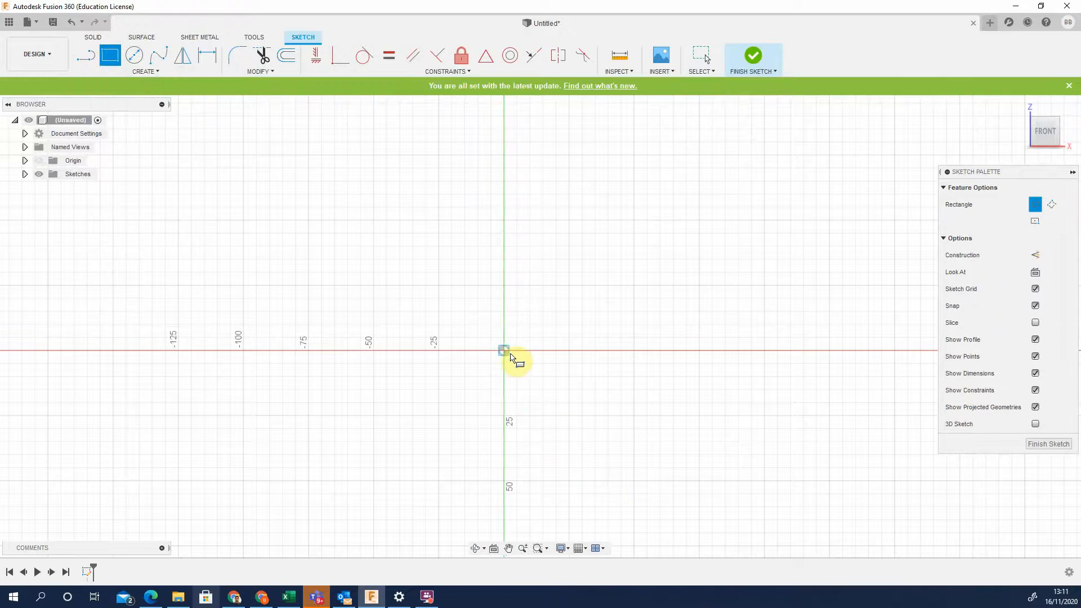
click(505, 351)
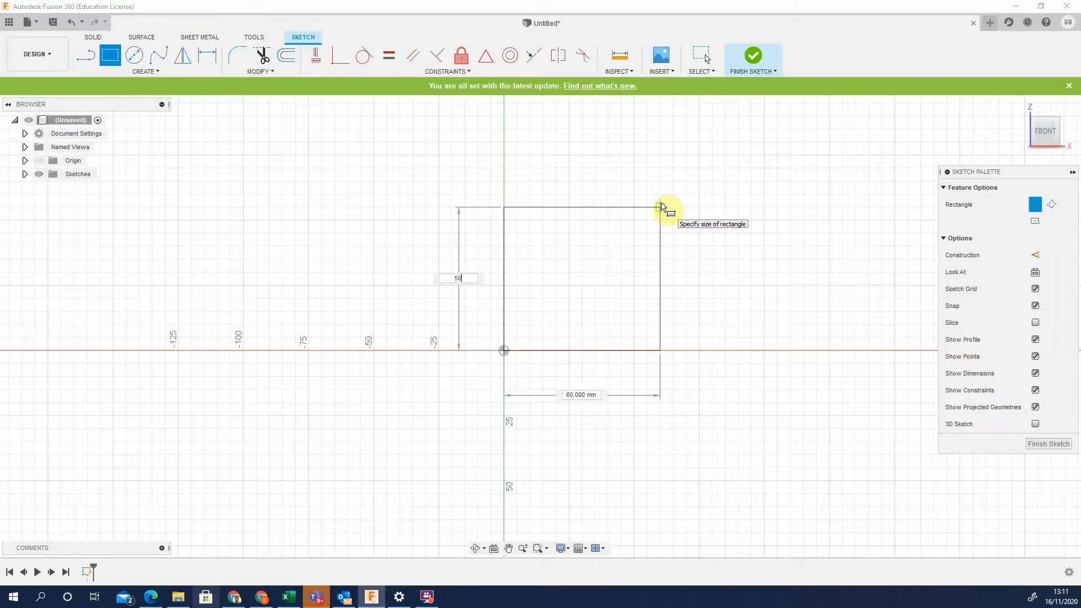
text(50)
key(Tab)
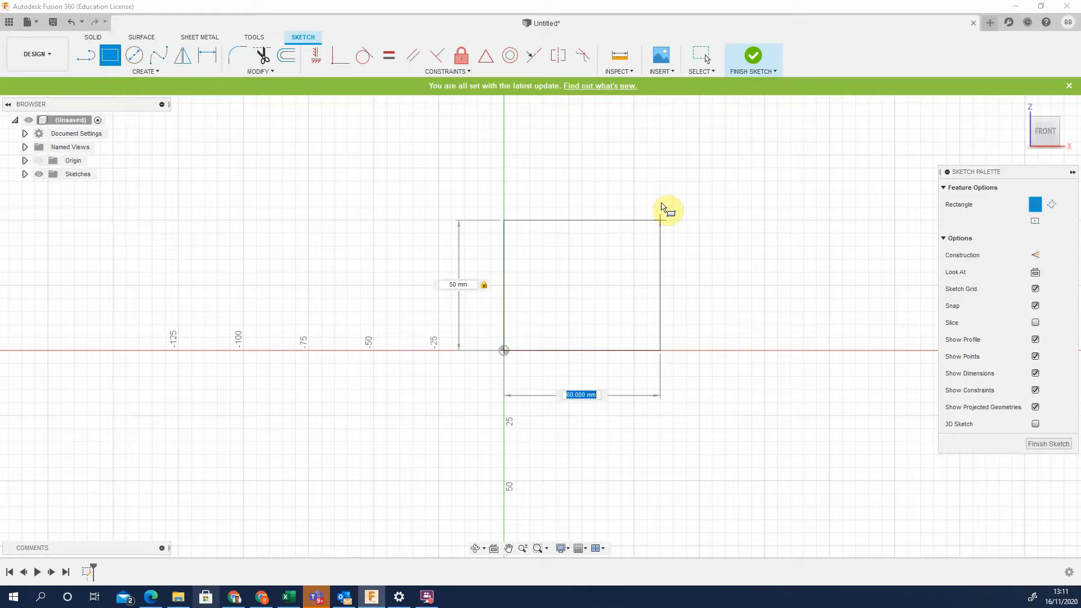
text(50)
key(Return)
key(Escape)
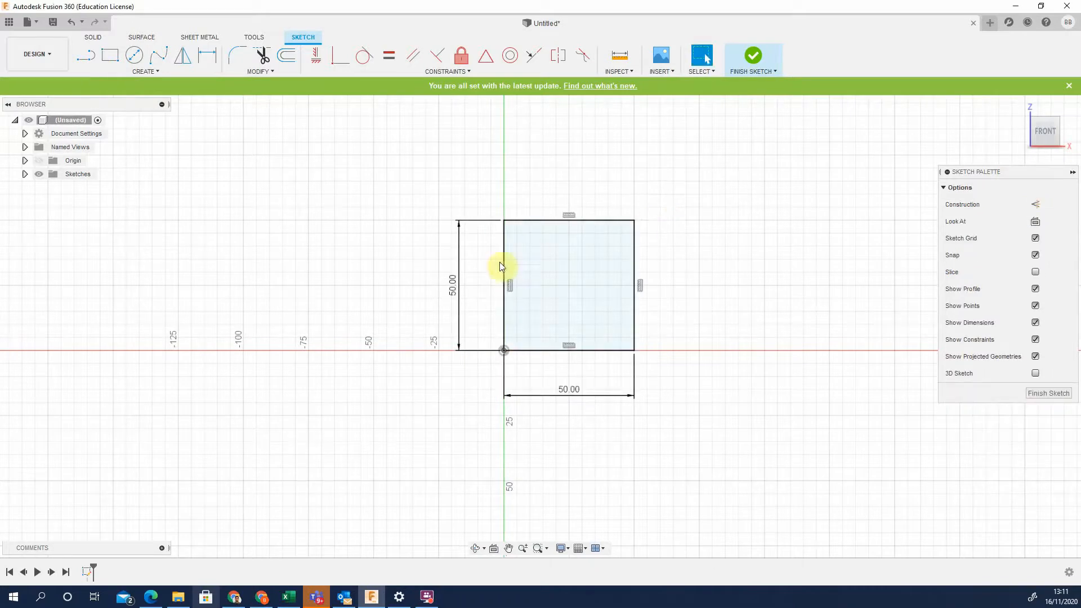
Set both the height and width dimensions of the rectangle to 55 mm and finish the sketch
click(534, 284)
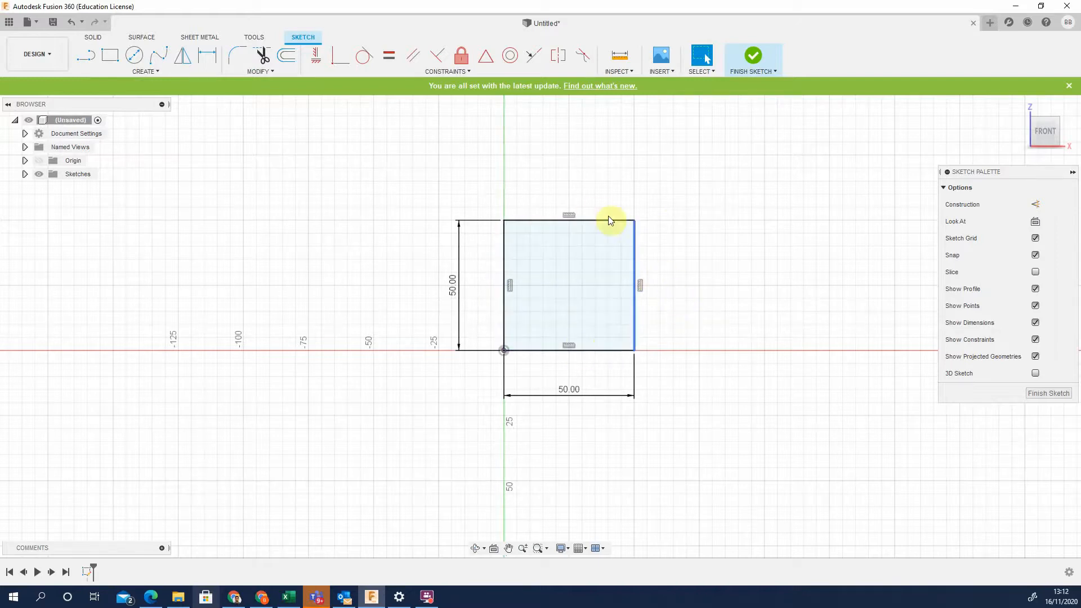
double_click(454, 282)
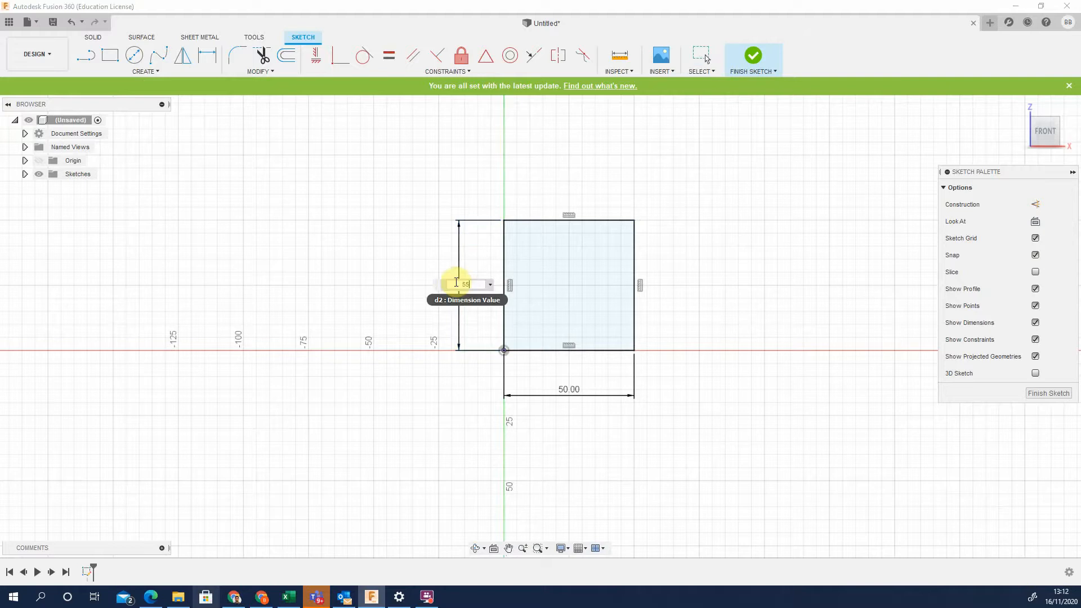
click(469, 258)
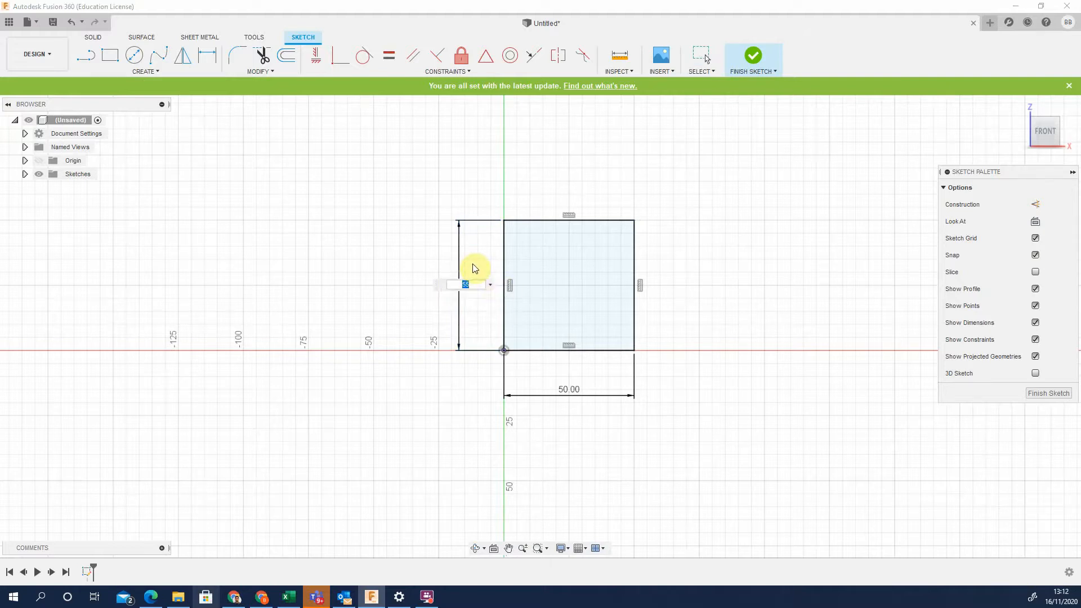
key(Return)
double_click(568, 389)
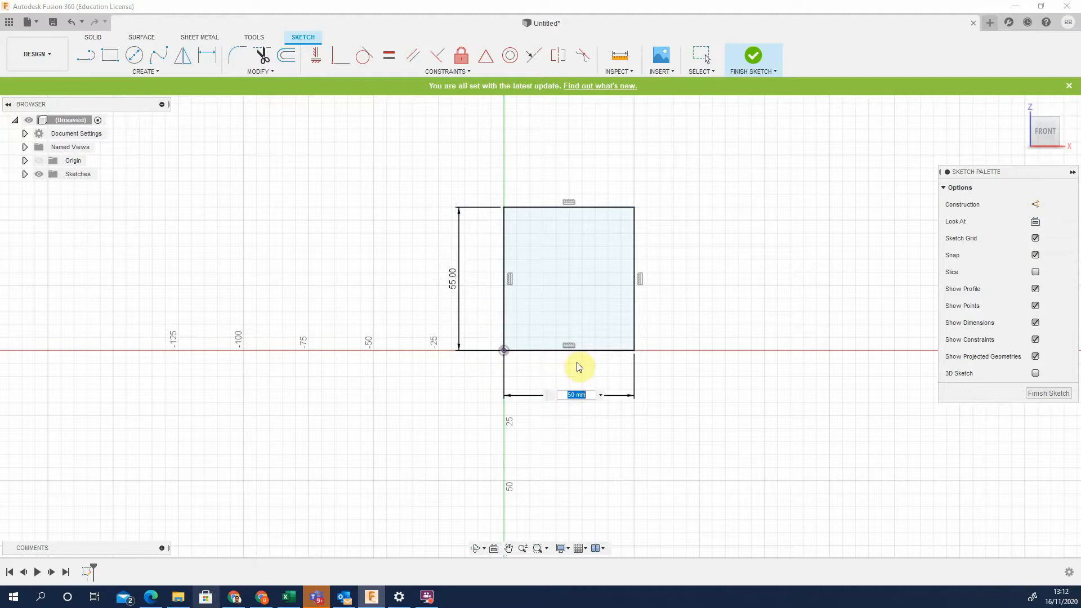
key(Return)
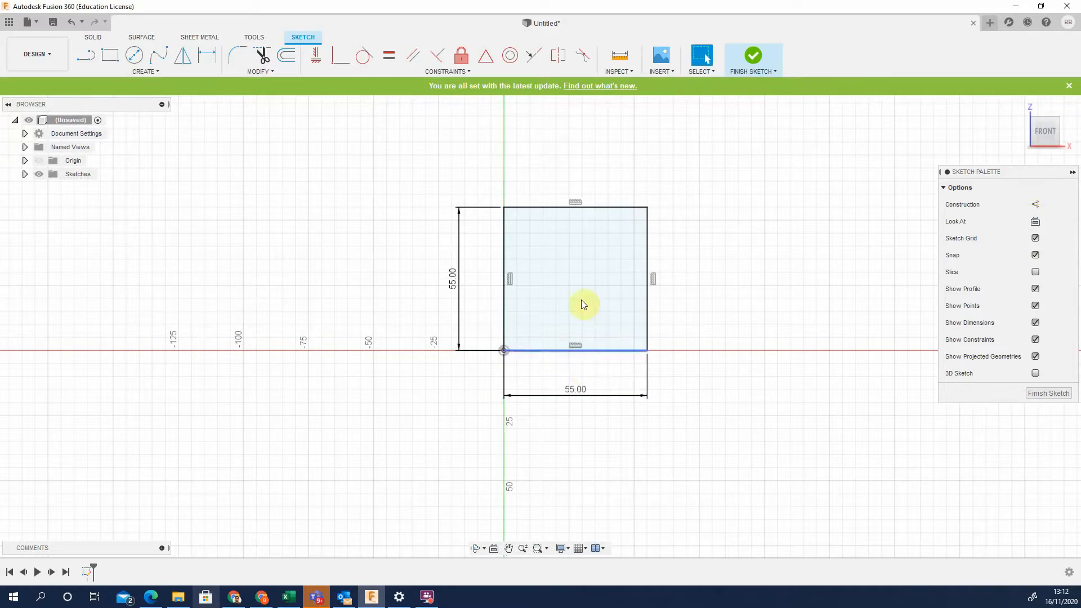
click(744, 59)
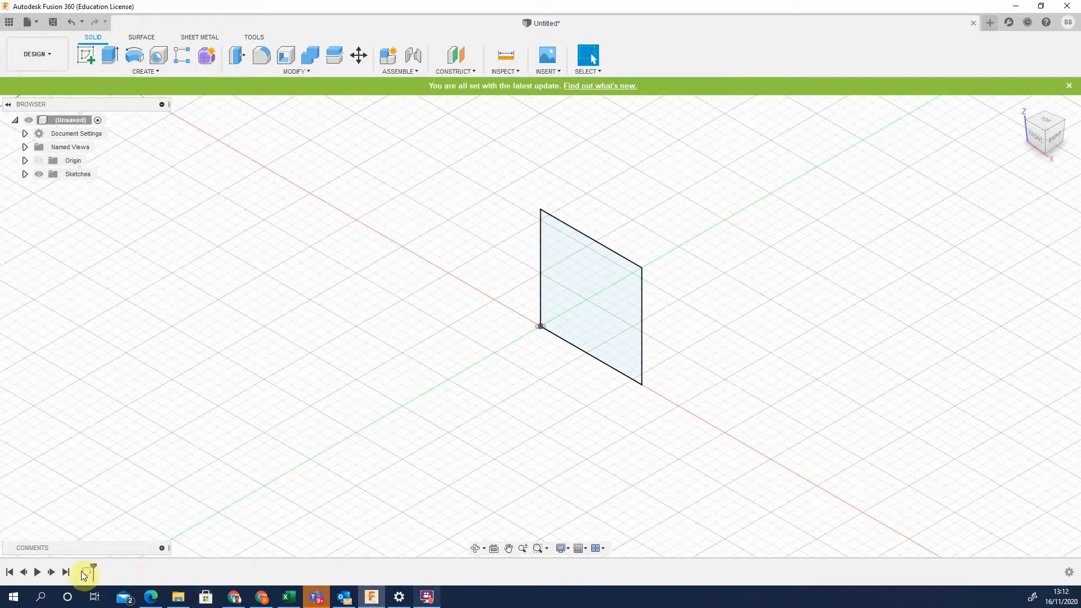
Start an Extrude of the square profile with a distance of 55 mm, then clear the profile selection and reselect the square
click(107, 63)
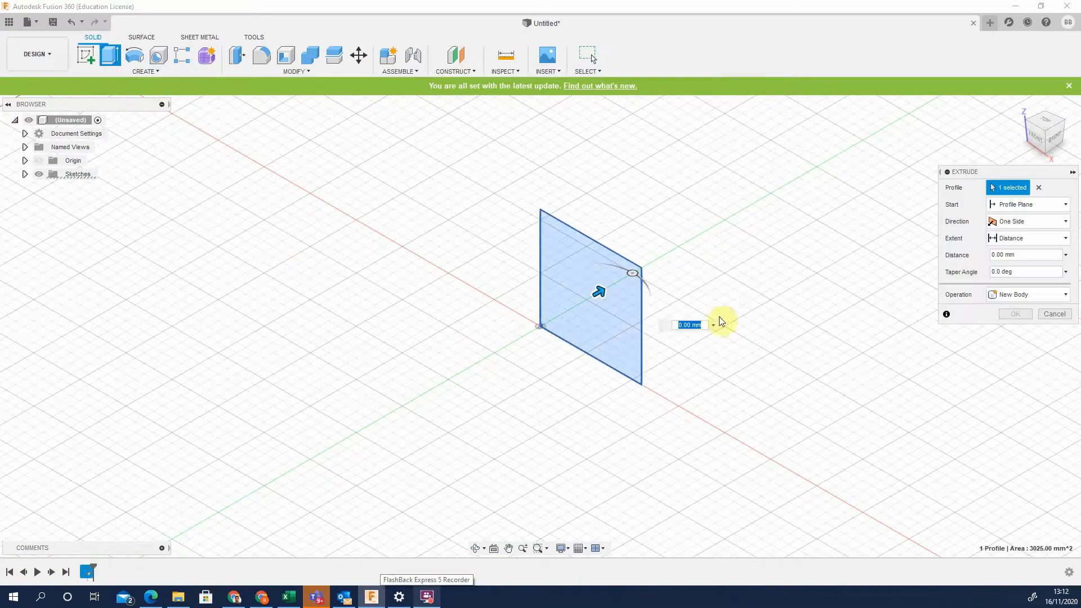
text(55)
key(Return)
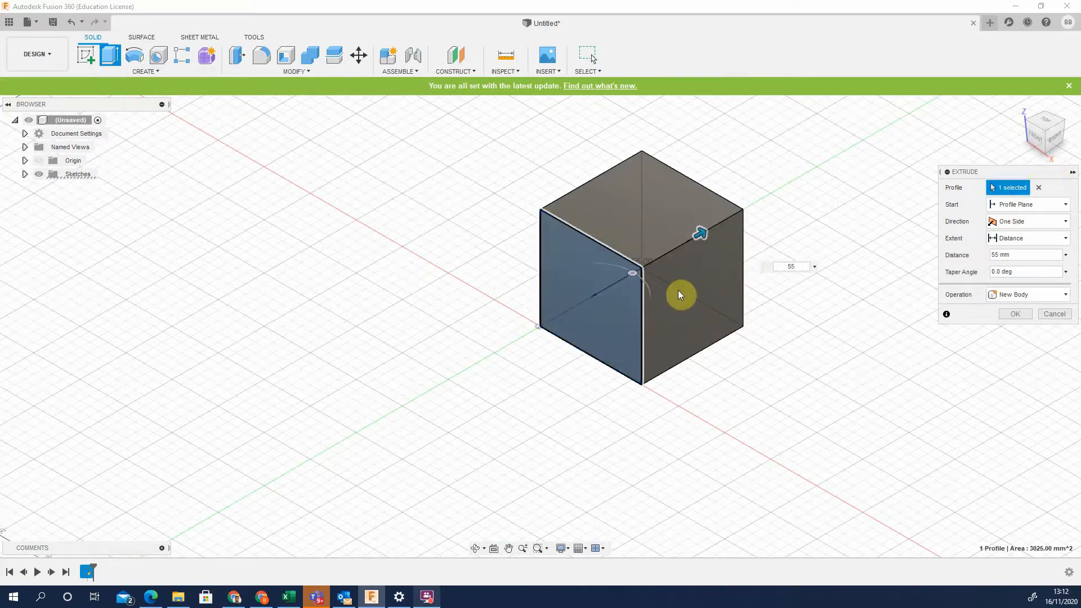
click(1038, 188)
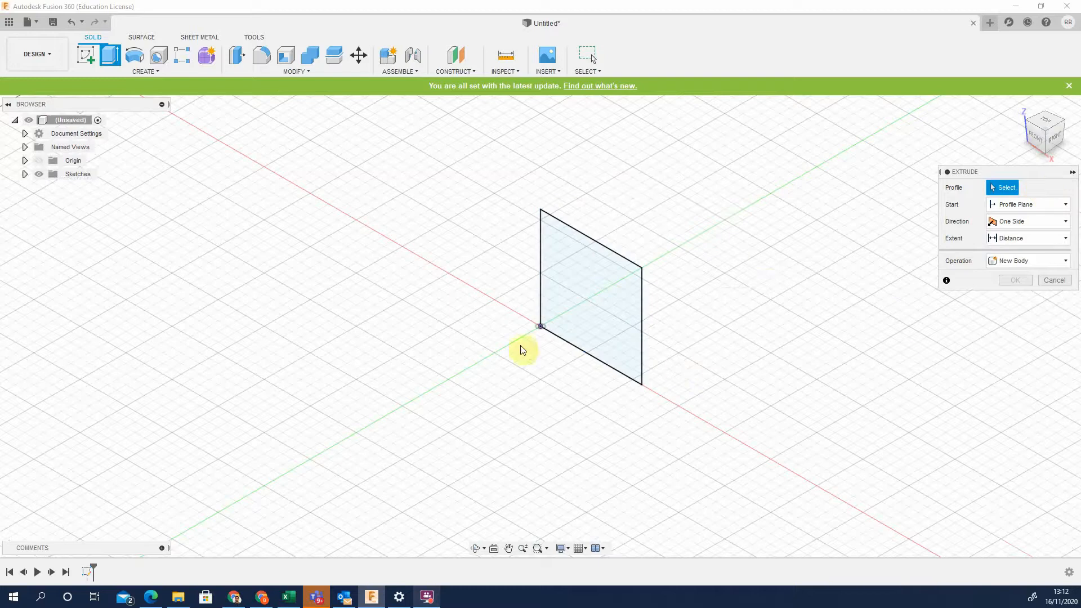
click(1003, 187)
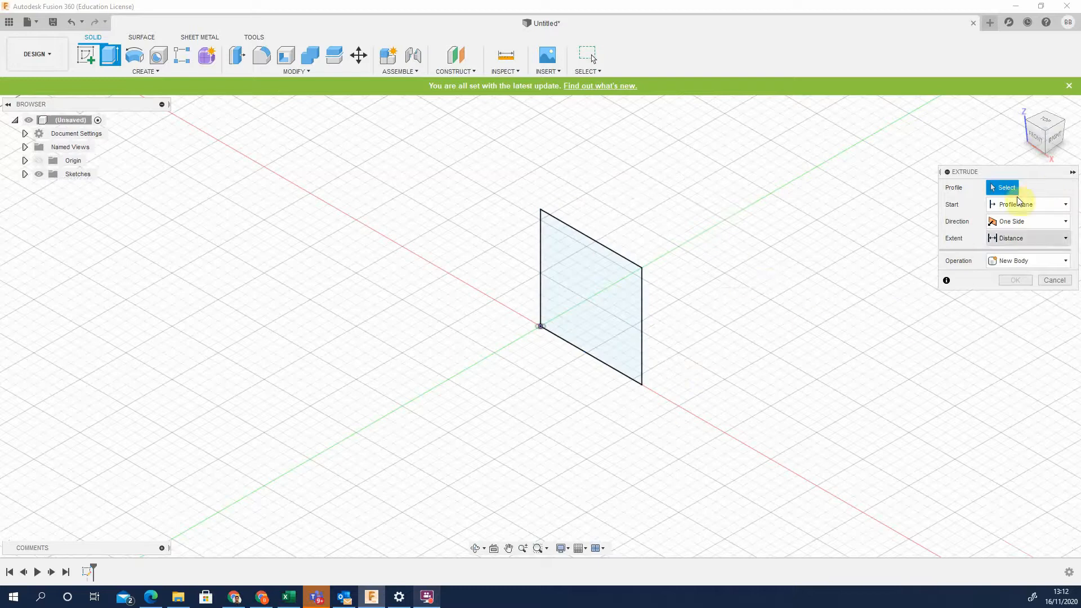
click(598, 306)
Try the Two Sides direction for the extrusion with a second-side distance of 25 mm
click(1026, 221)
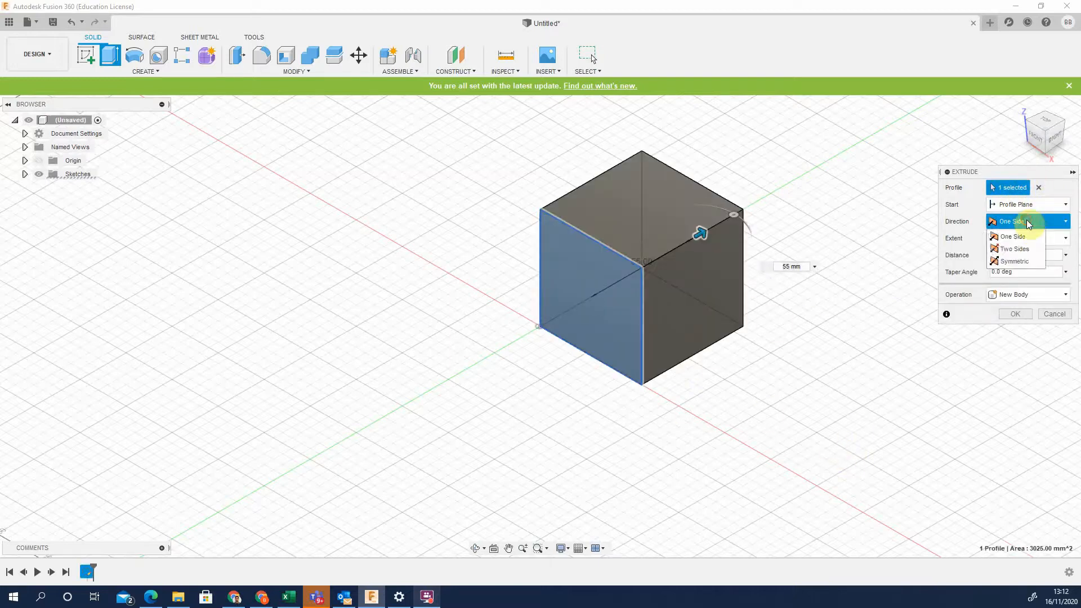
click(1023, 252)
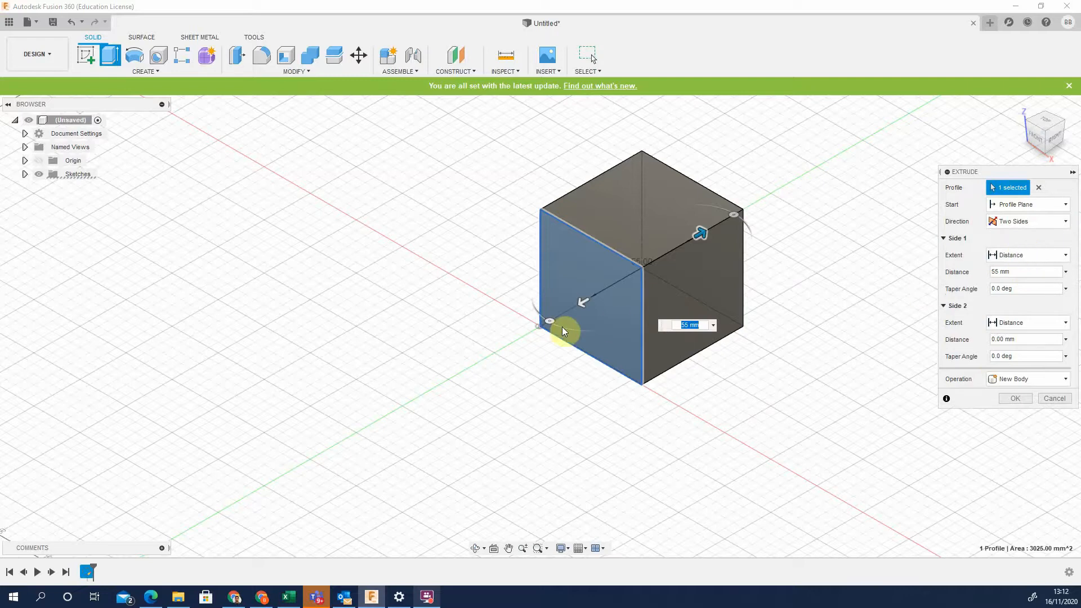
click(1013, 339)
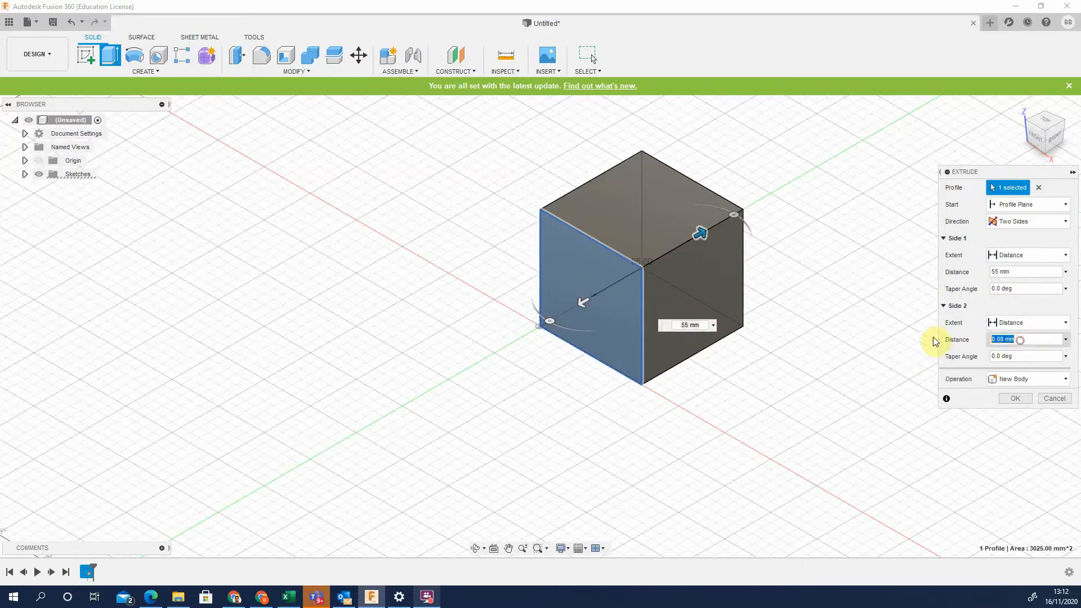
text(25)
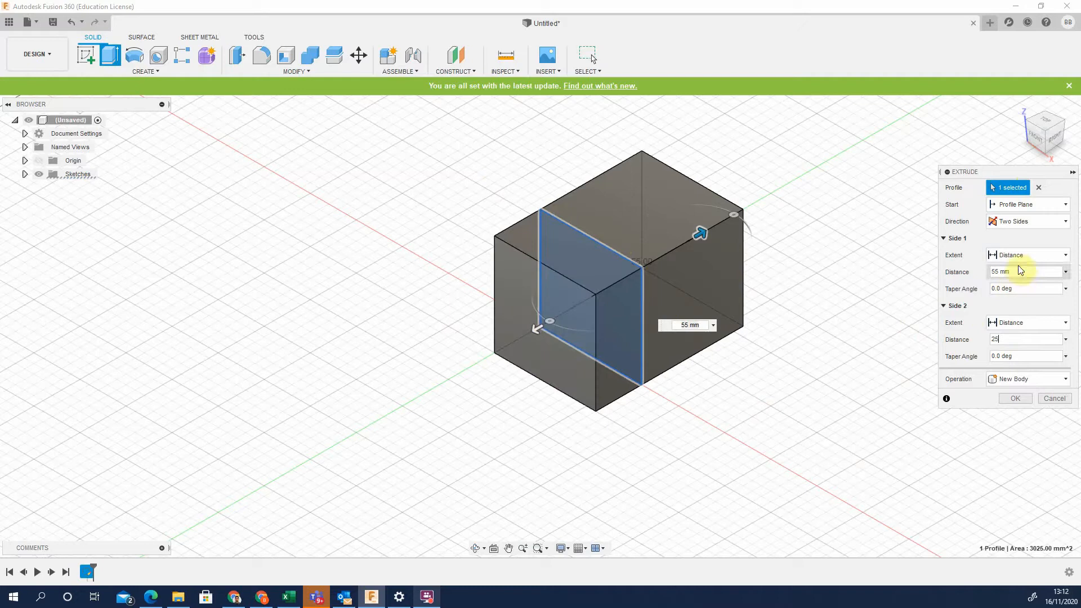
Try the Symmetric direction for the extrusion and return the direction to One Side
click(1025, 221)
click(1021, 261)
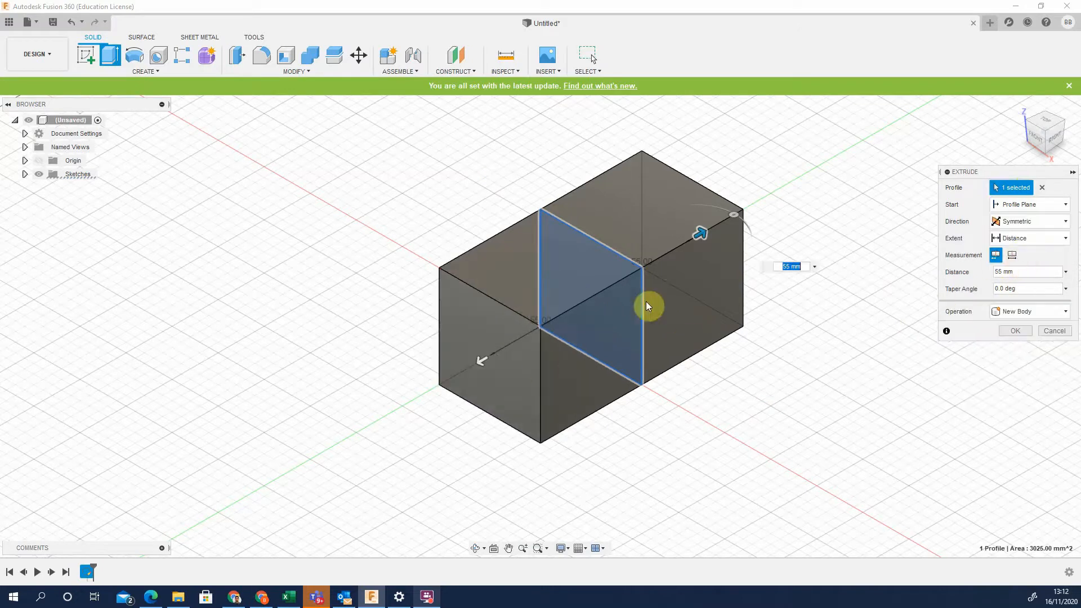
click(1053, 221)
click(1057, 238)
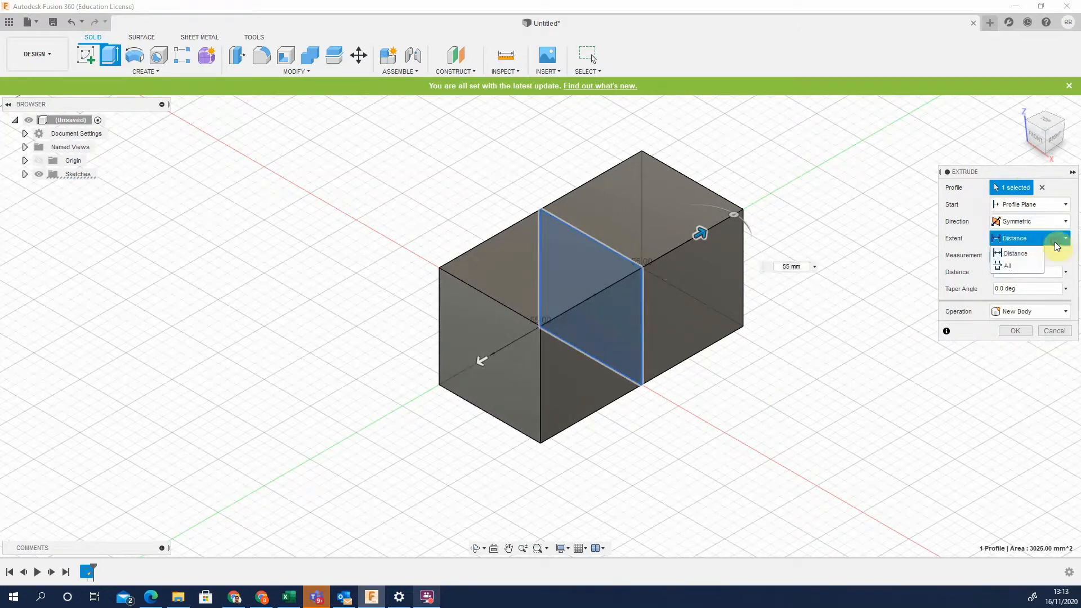
click(1052, 219)
click(1032, 238)
Try the All and To Object extent options for the one-sided extrusion
click(1039, 239)
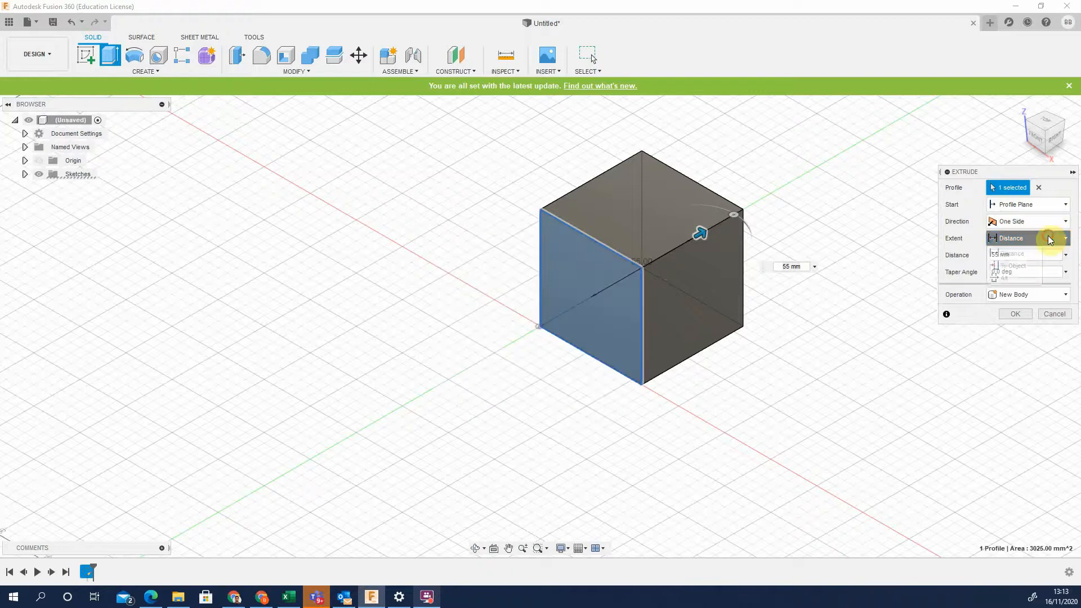
click(1011, 277)
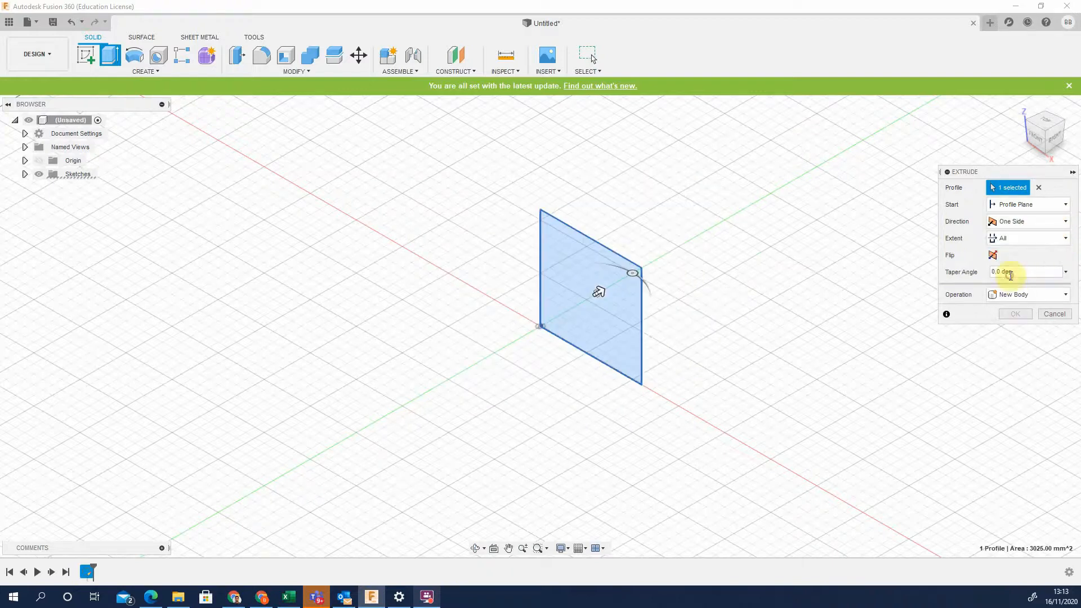
click(1025, 238)
click(1008, 266)
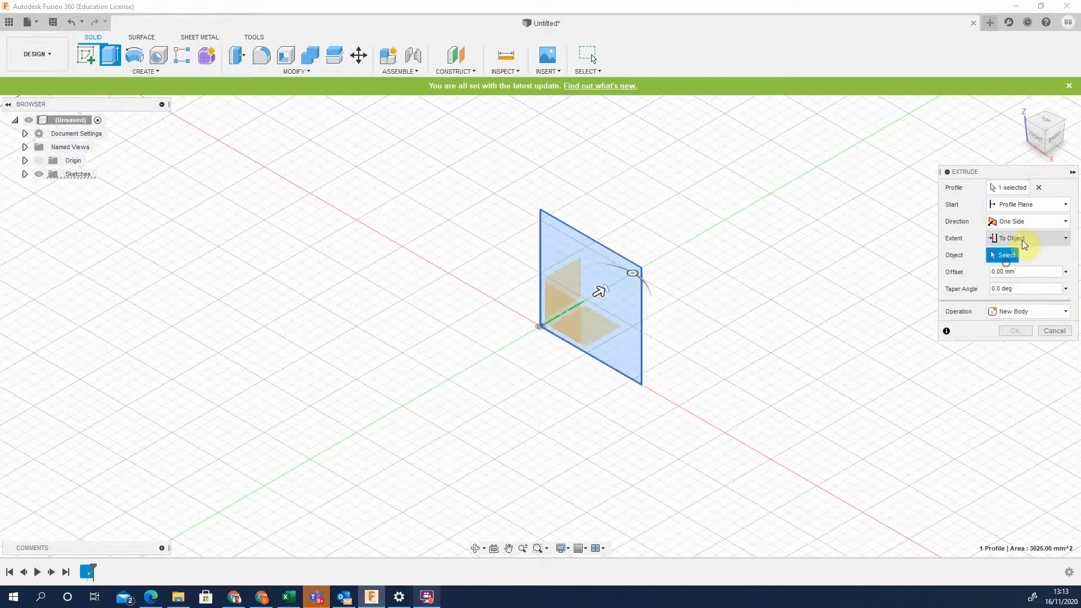
Extrude the square profile to one side by a distance of 55 mm as a New Body
click(1023, 238)
click(1012, 253)
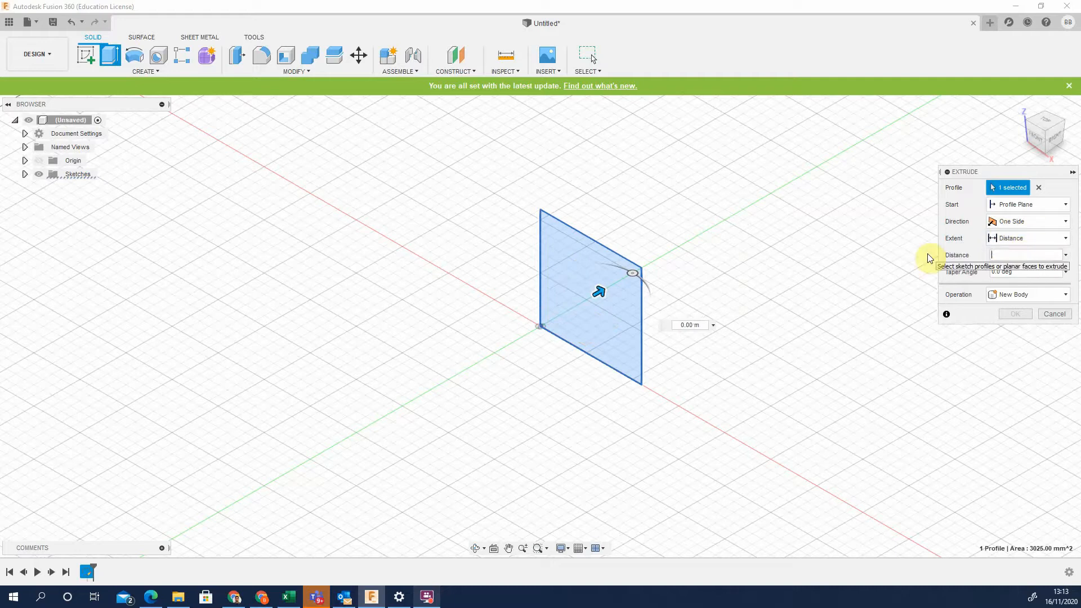
text(55)
click(974, 283)
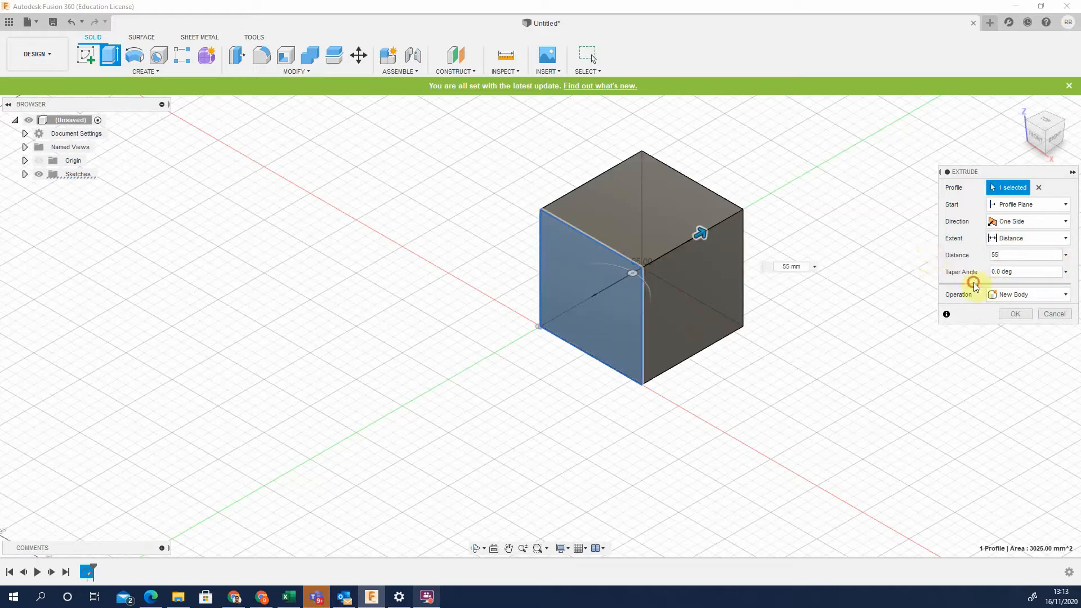
click(1034, 295)
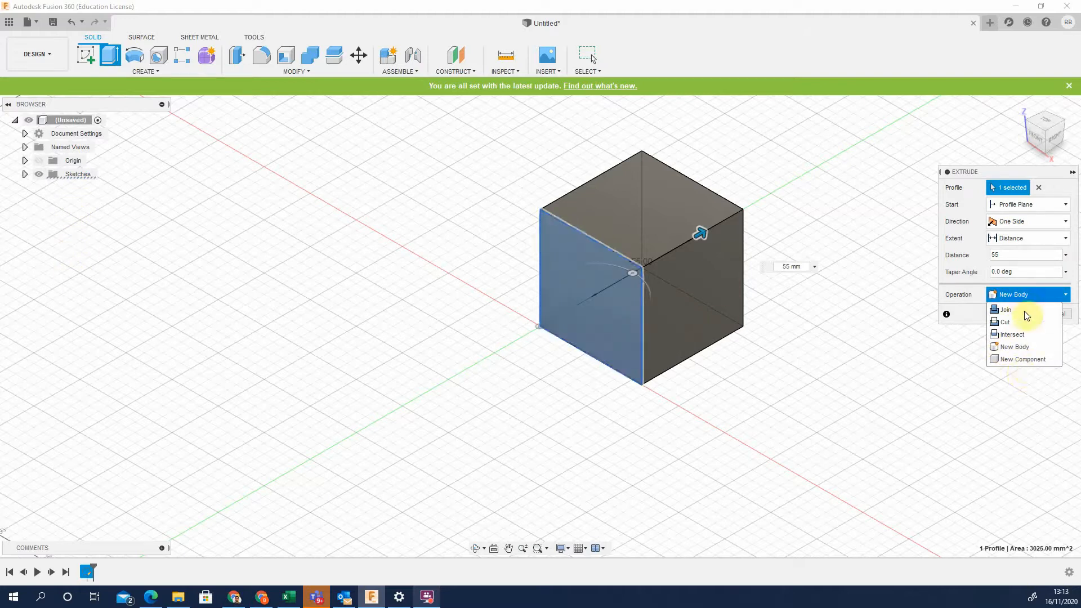
click(1029, 346)
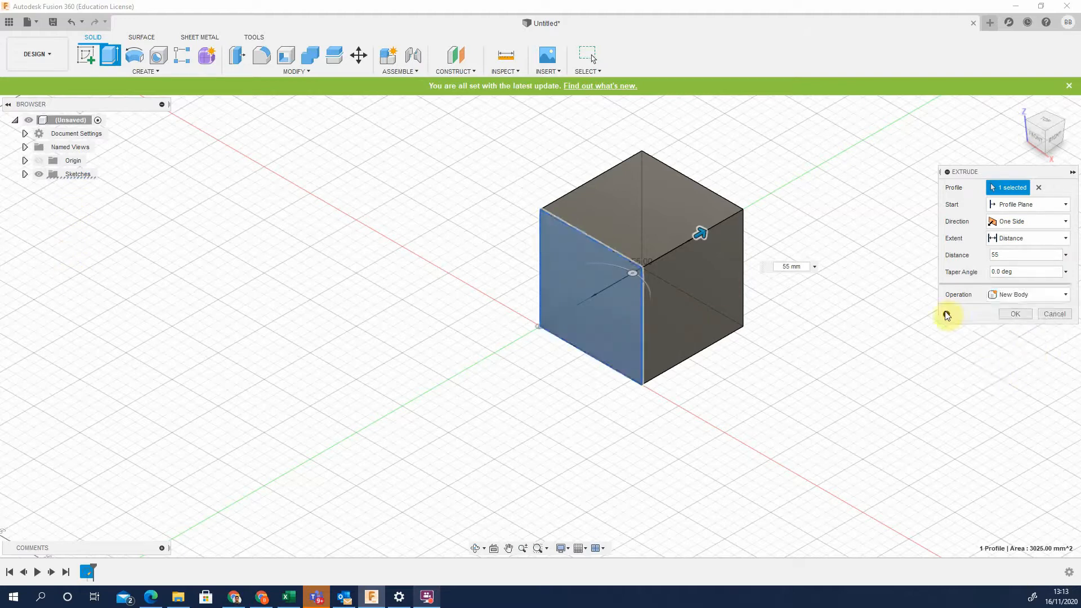
click(1005, 313)
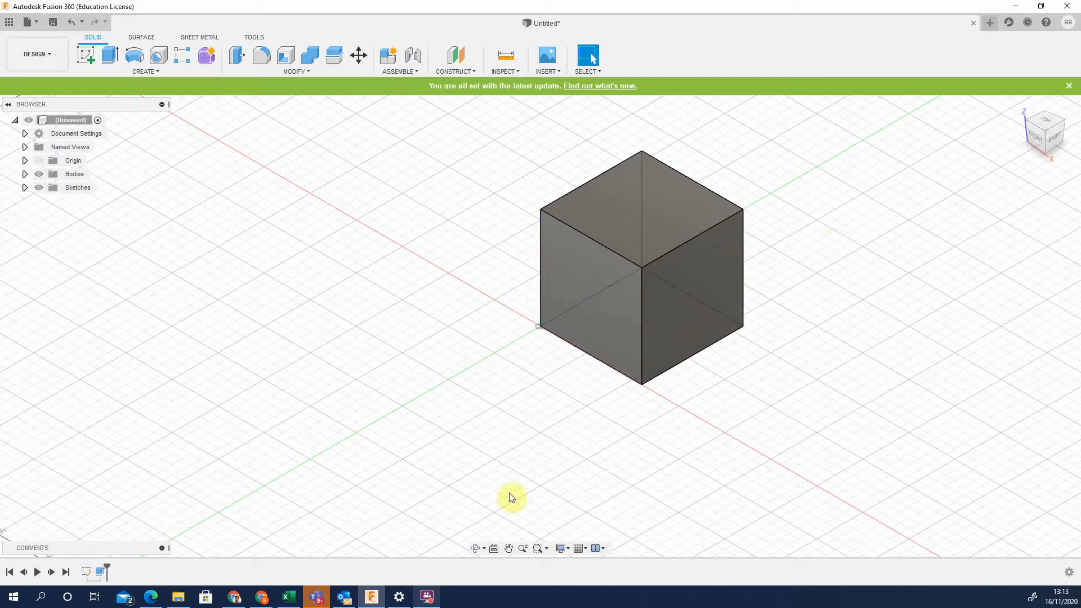
View the cube from other angles with Constrained Orbit and return to the home view
click(483, 548)
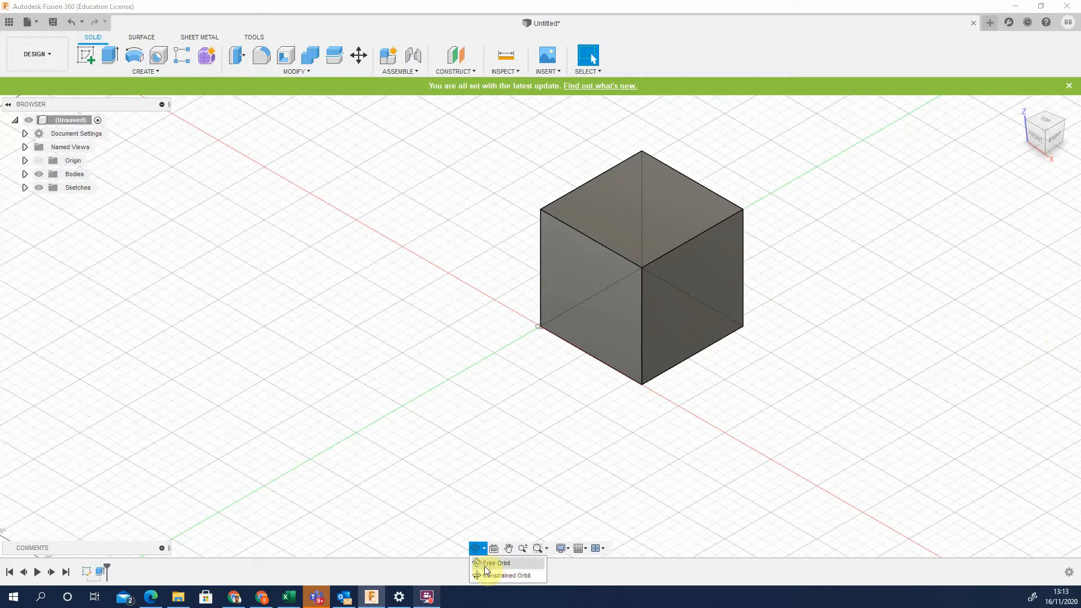
click(487, 574)
drag(452, 255, 552, 201)
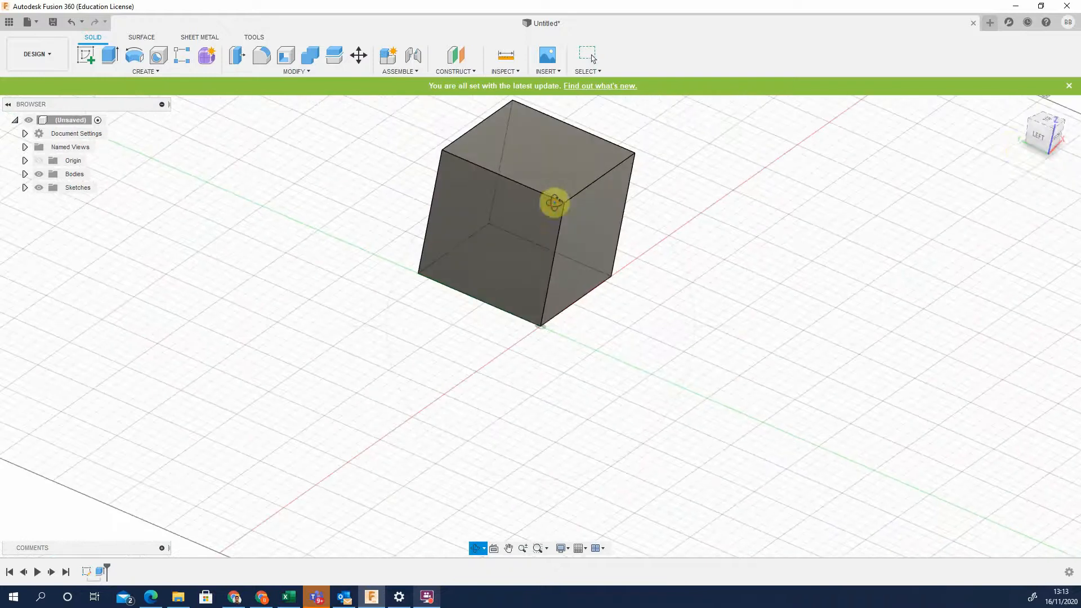
click(1022, 109)
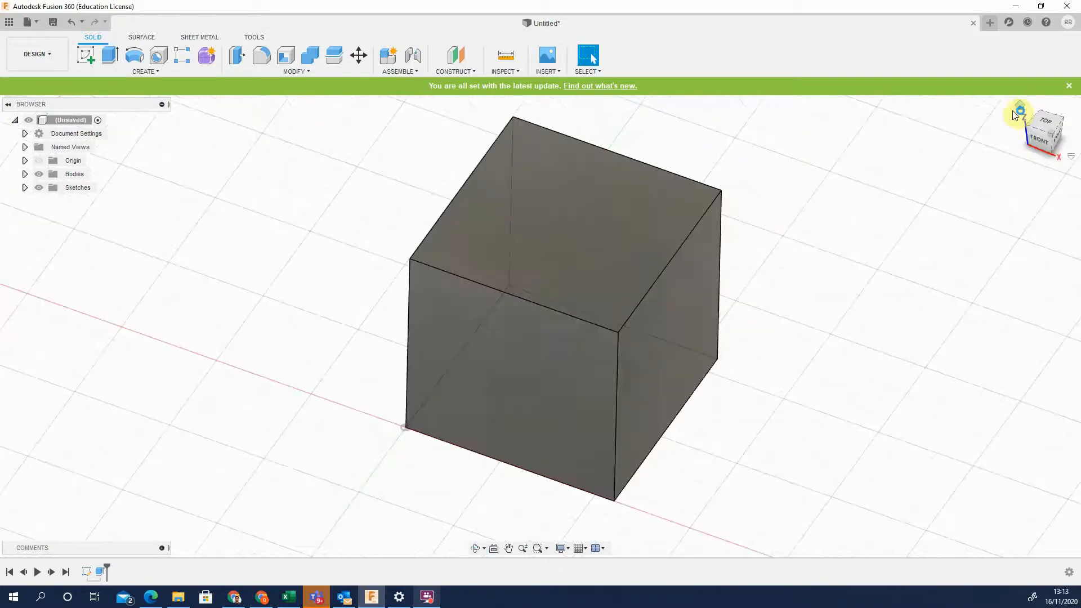
Zoom in and out repeatedly on the cube to examine it at different magnifications
scroll(491, 422, down, 5)
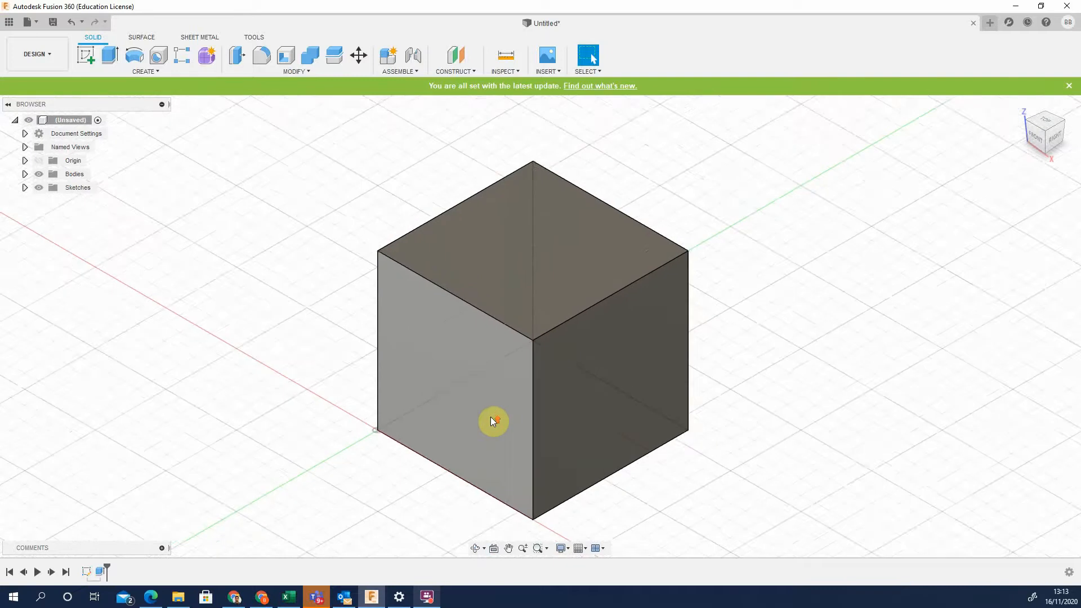
scroll(491, 422, down, 2)
scroll(491, 421, up, 3)
scroll(491, 421, down, 3)
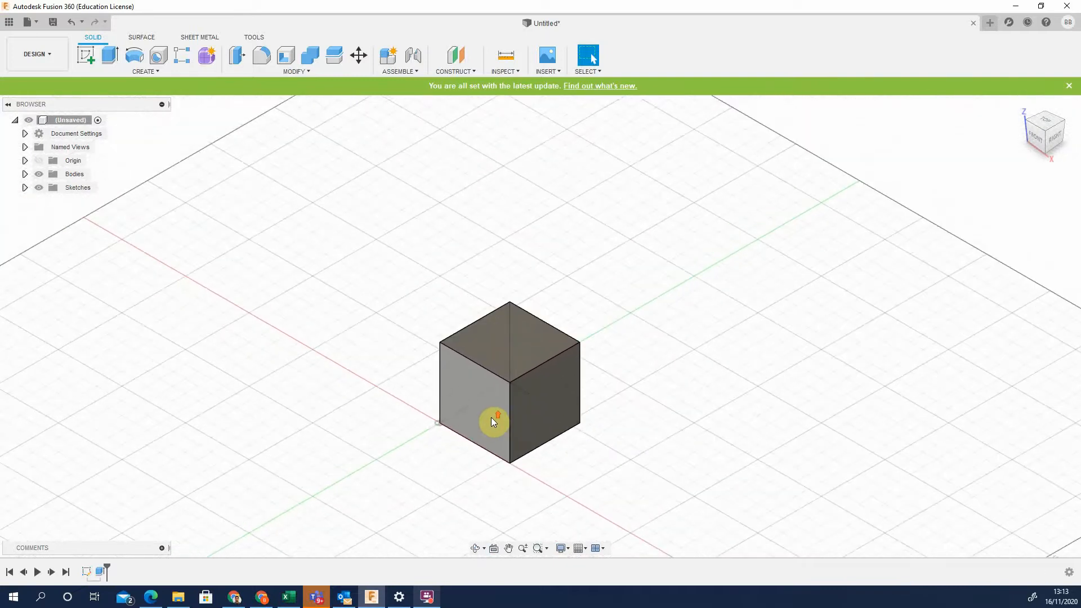
scroll(491, 421, up, 3)
scroll(491, 421, down, 3)
scroll(491, 422, up, 3)
scroll(491, 421, down, 3)
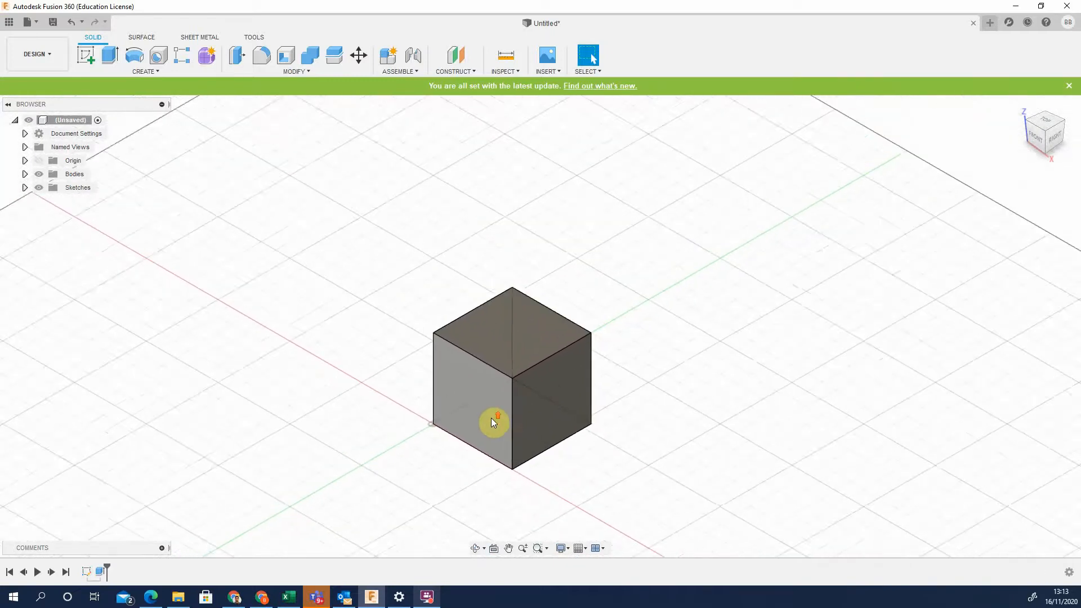
scroll(491, 421, up, 3)
scroll(491, 421, down, 3)
scroll(491, 422, up, 3)
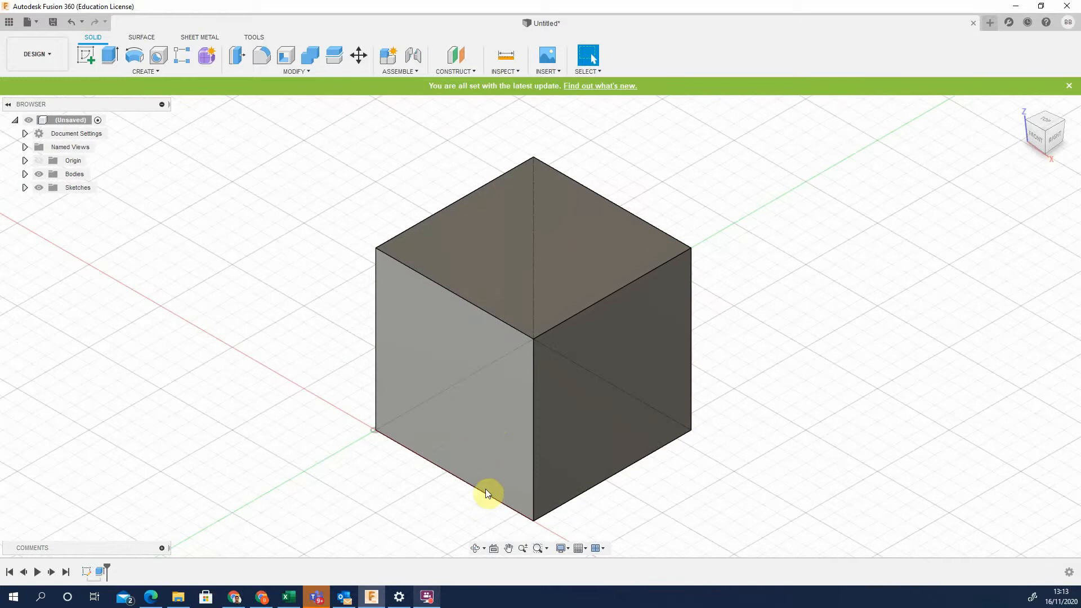
Resize the view of the cube with Zoom and Zoom Window, and fit the whole model on screen
click(527, 547)
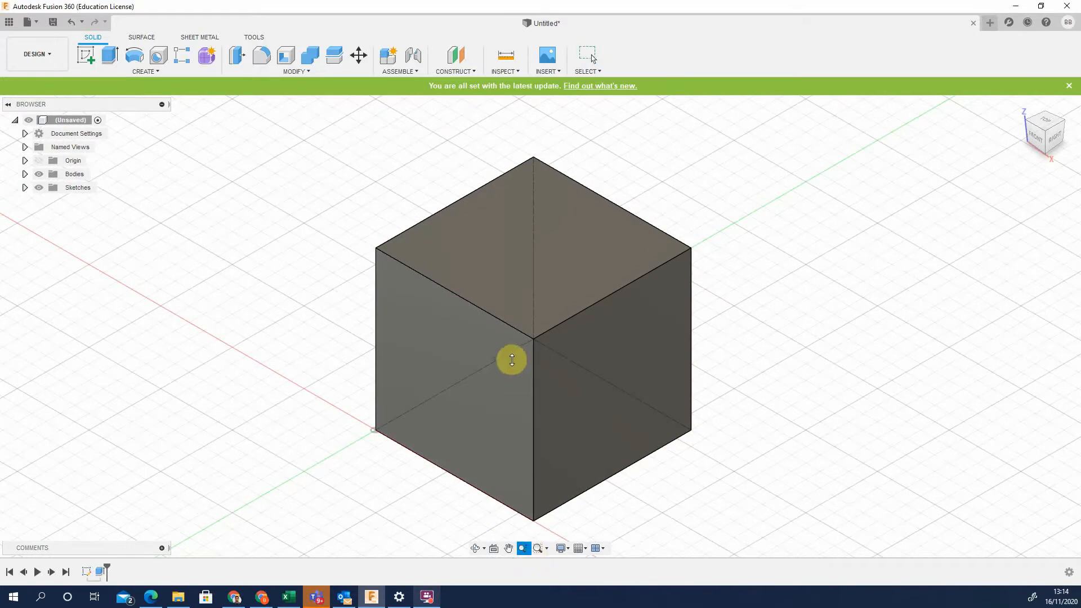
drag(516, 372, 499, 270)
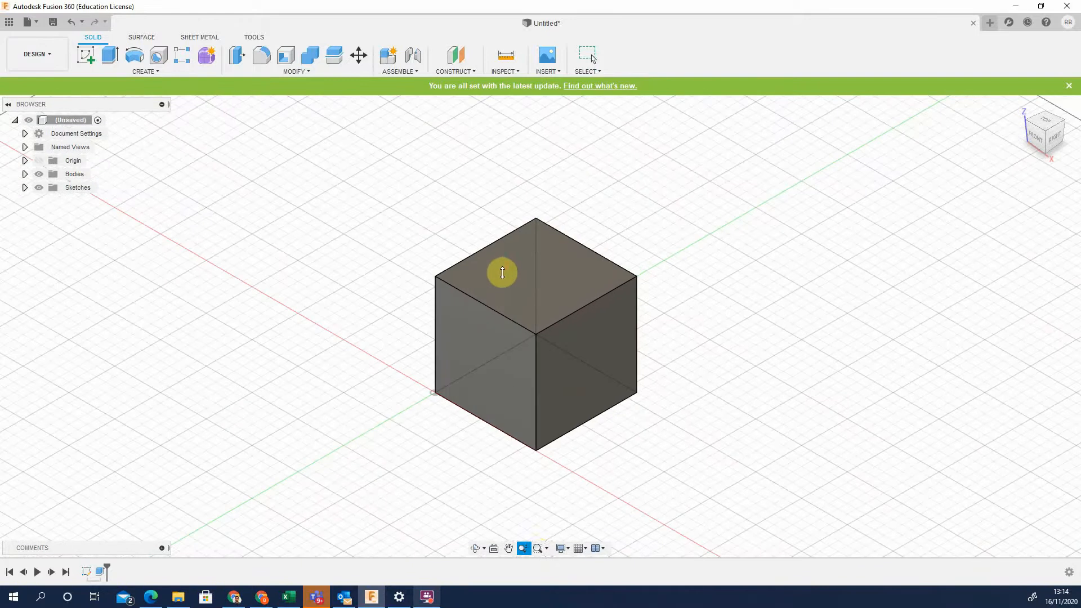
click(548, 549)
click(548, 564)
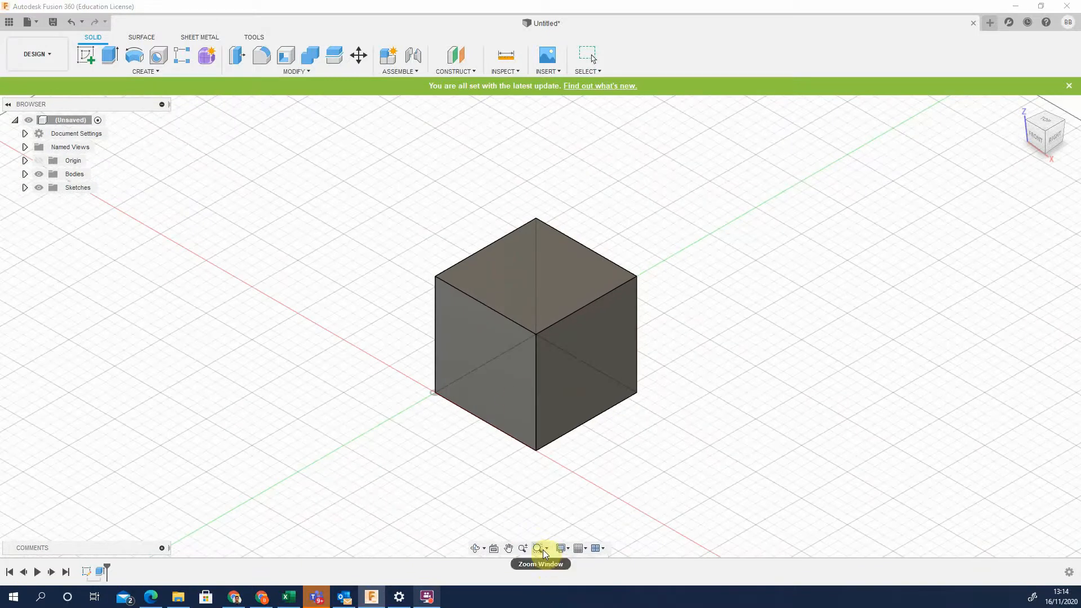
drag(373, 234, 707, 480)
click(545, 549)
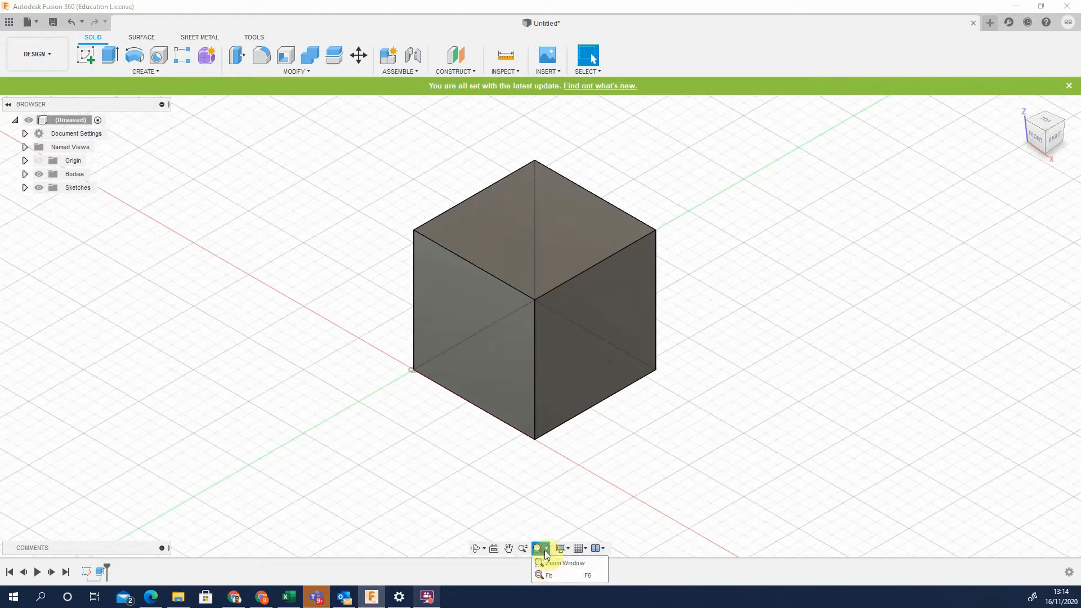
click(549, 574)
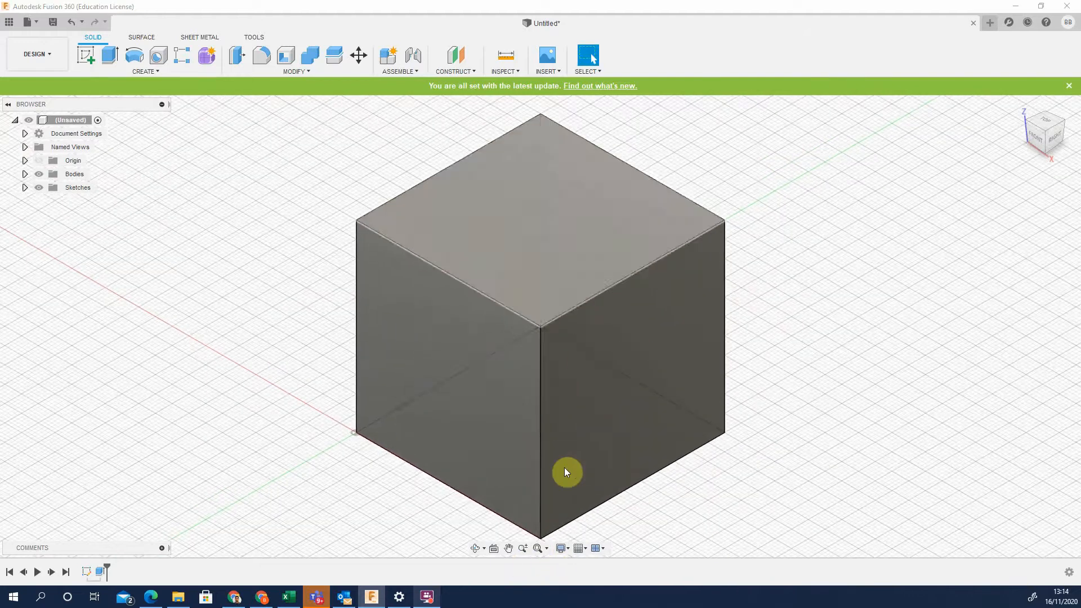
Pan the cube and use Look At to view its right face and that face's vertical edge squarely
click(509, 551)
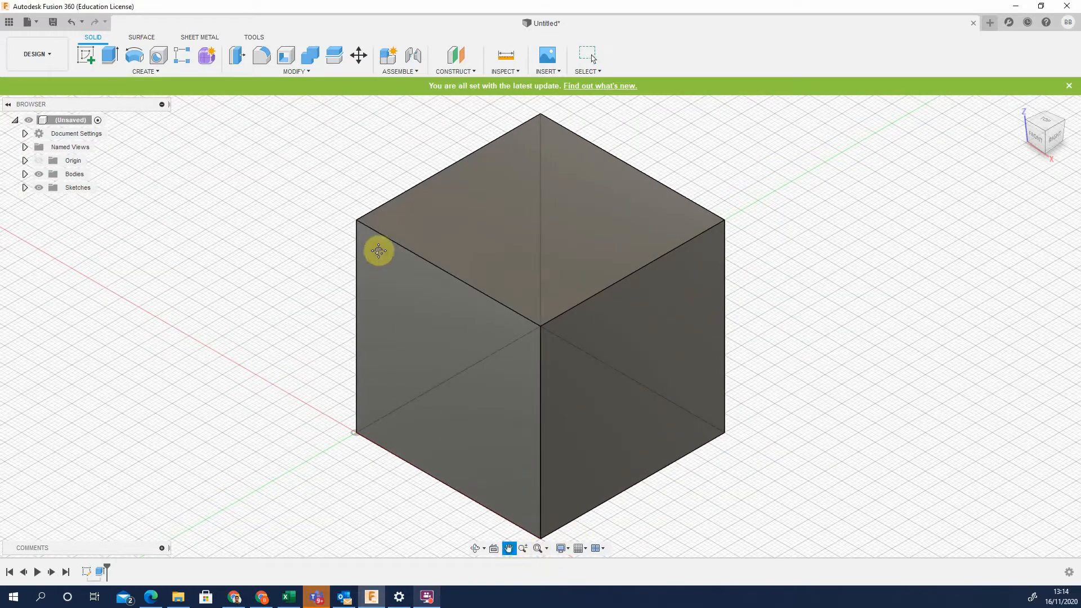
drag(379, 248, 398, 381)
click(495, 548)
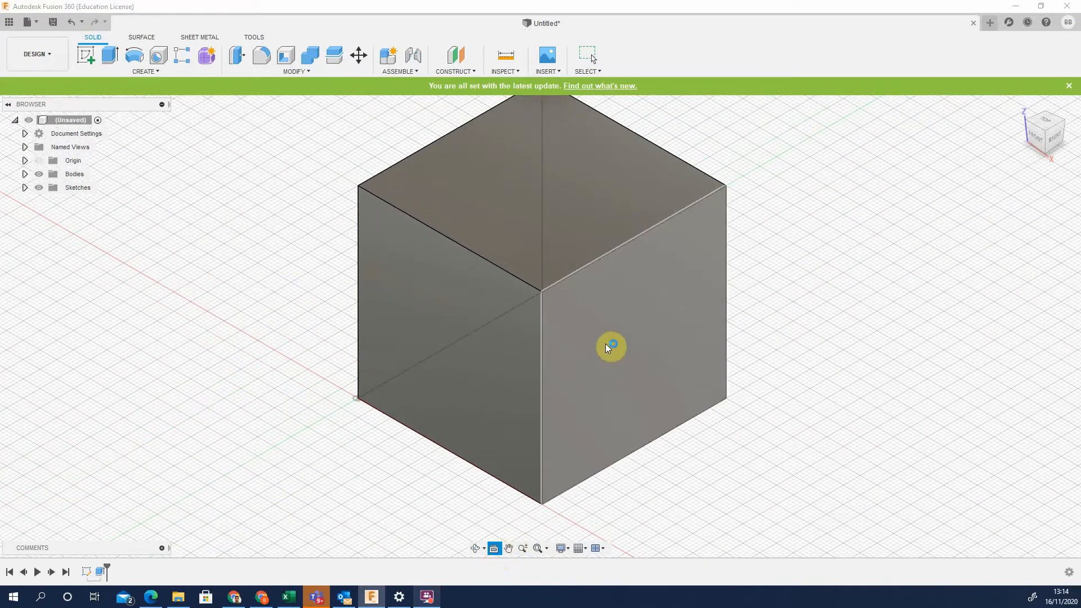
click(684, 367)
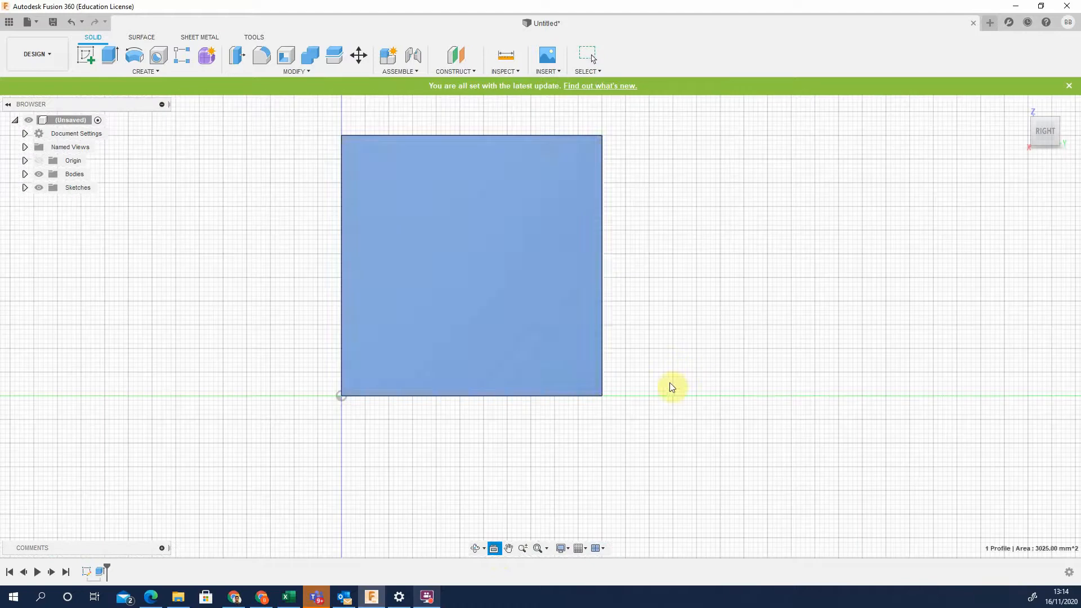
click(495, 549)
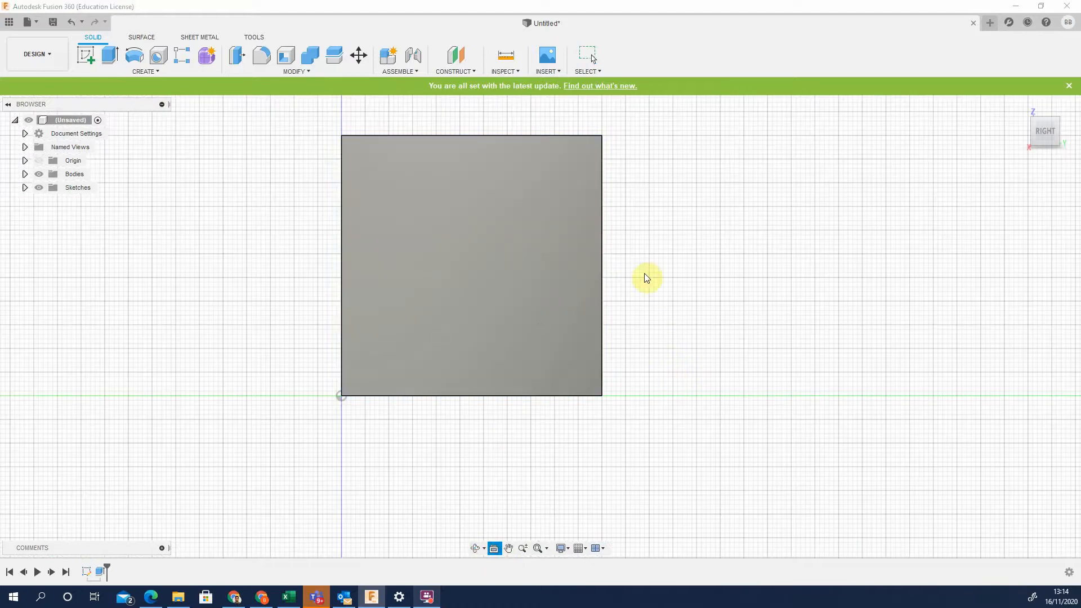
click(601, 284)
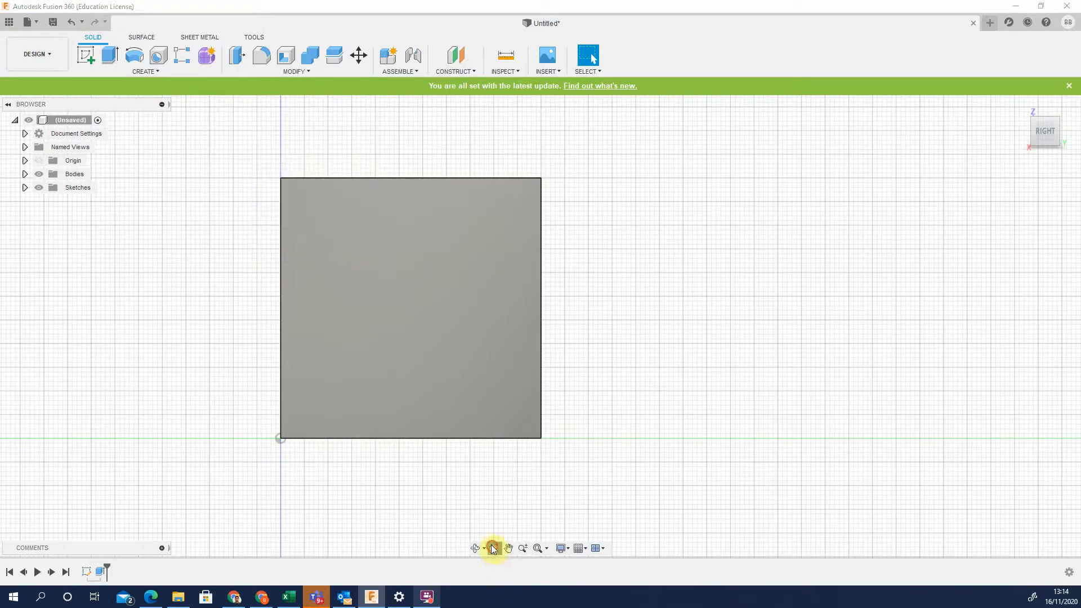
Return to the home view, orbit around the cube to see it from another angle, and restore the home view
click(493, 549)
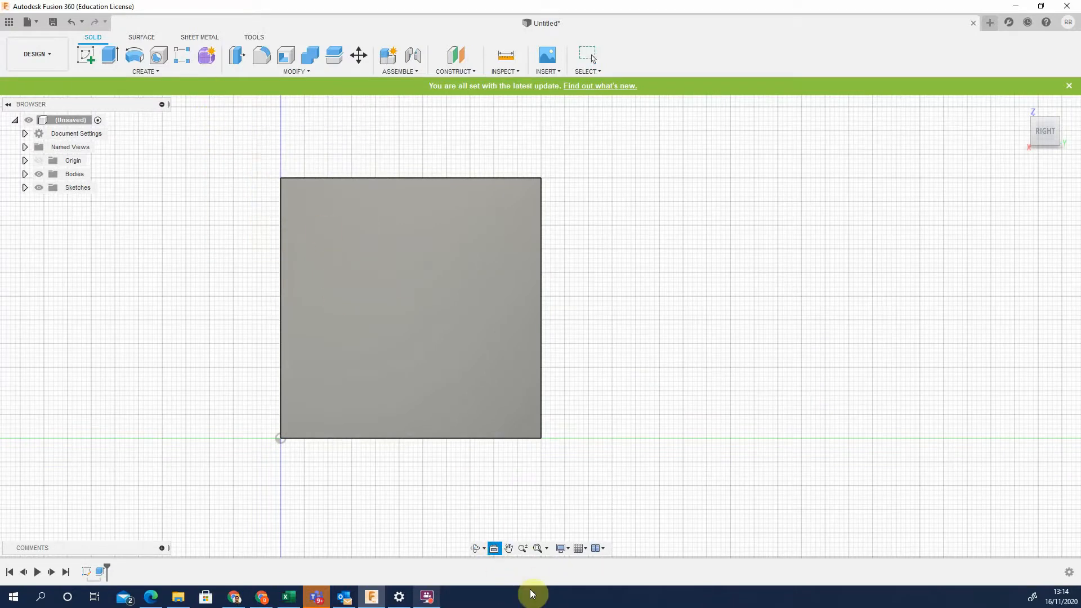
click(507, 548)
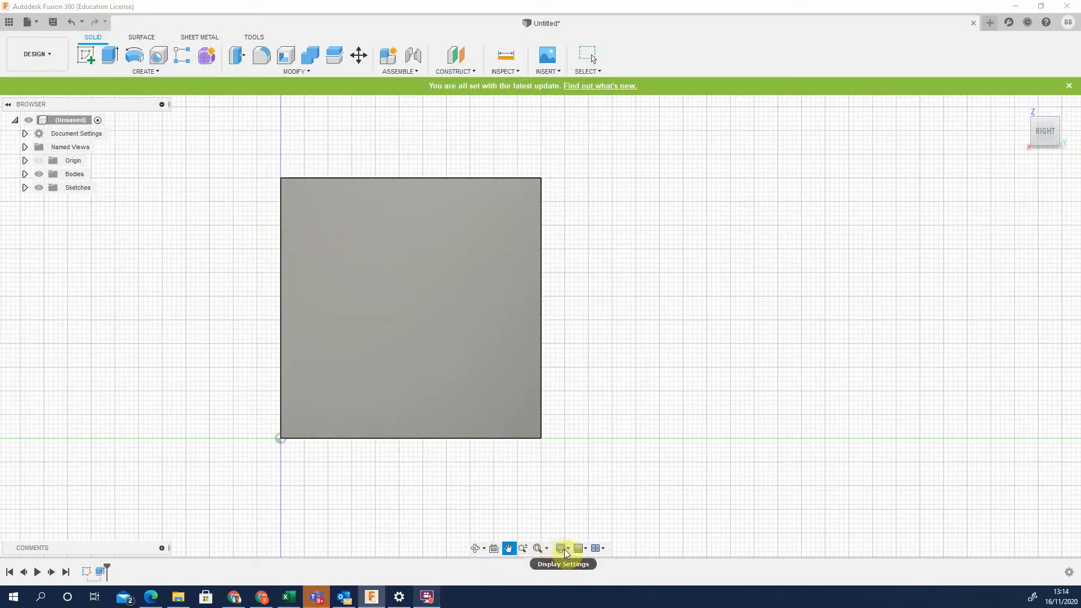
click(1018, 105)
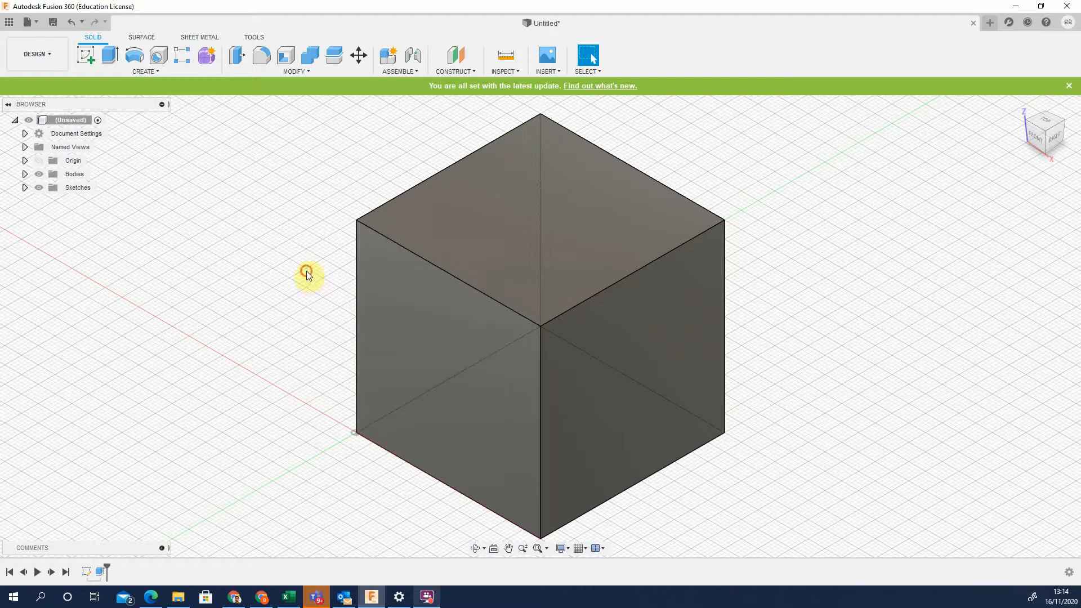
click(292, 272)
shift+middle_drag(306, 275, 350, 288)
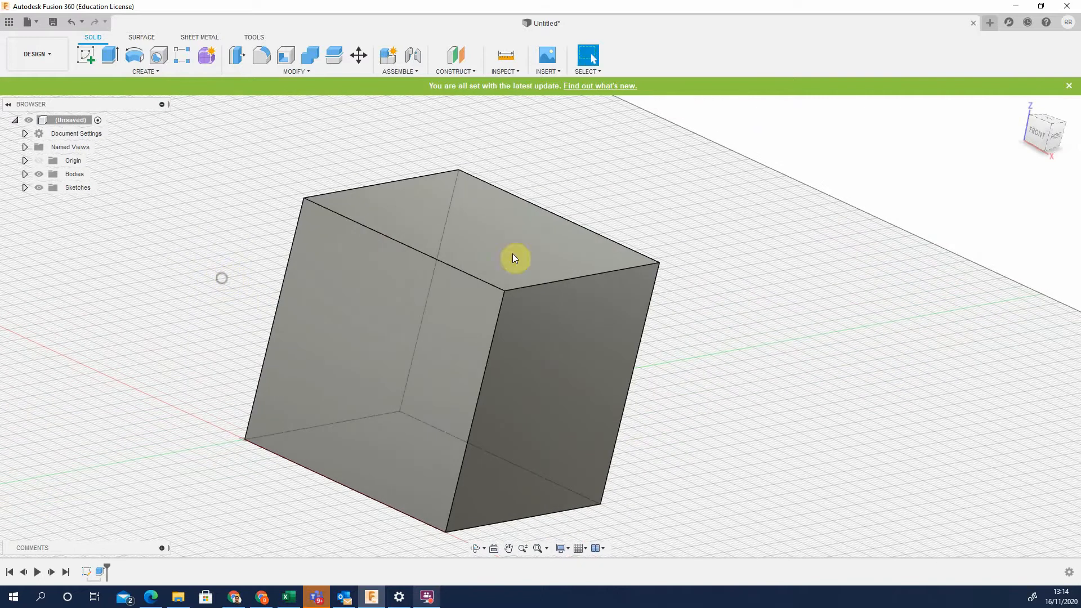
click(1019, 105)
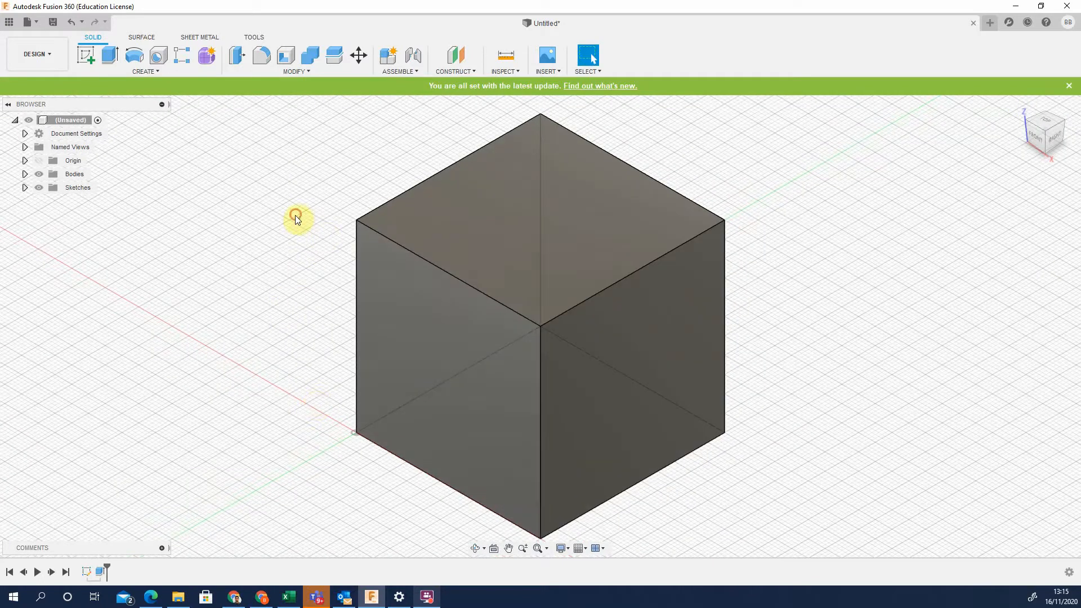
Place a simple hole 21 mm in diameter and 21 mm deep on the cube's top face, 27.5 mm from its rear left edge
click(158, 59)
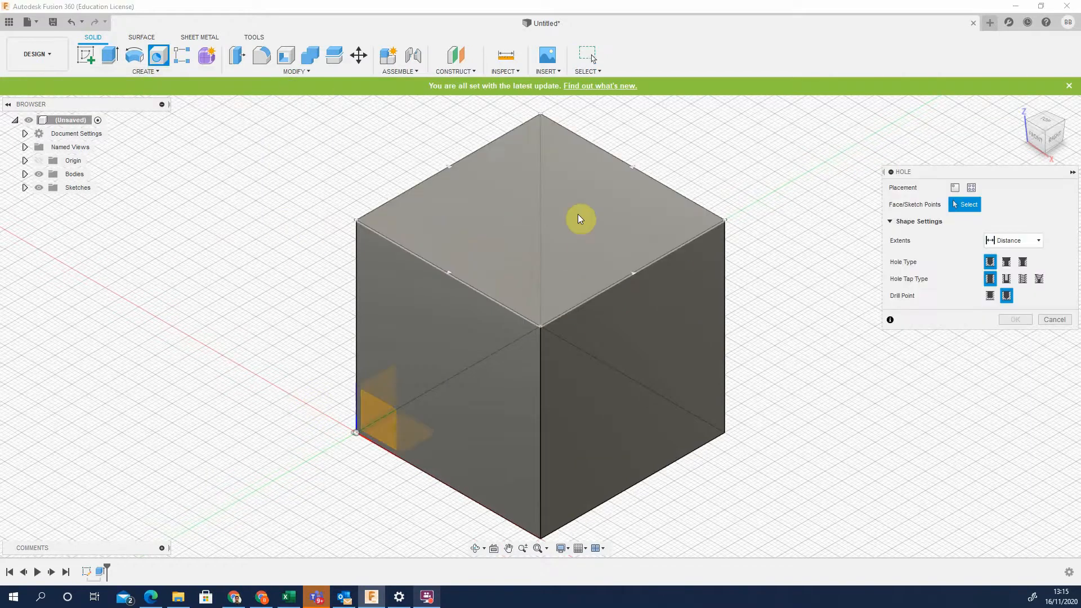
scroll(703, 300, up, 1)
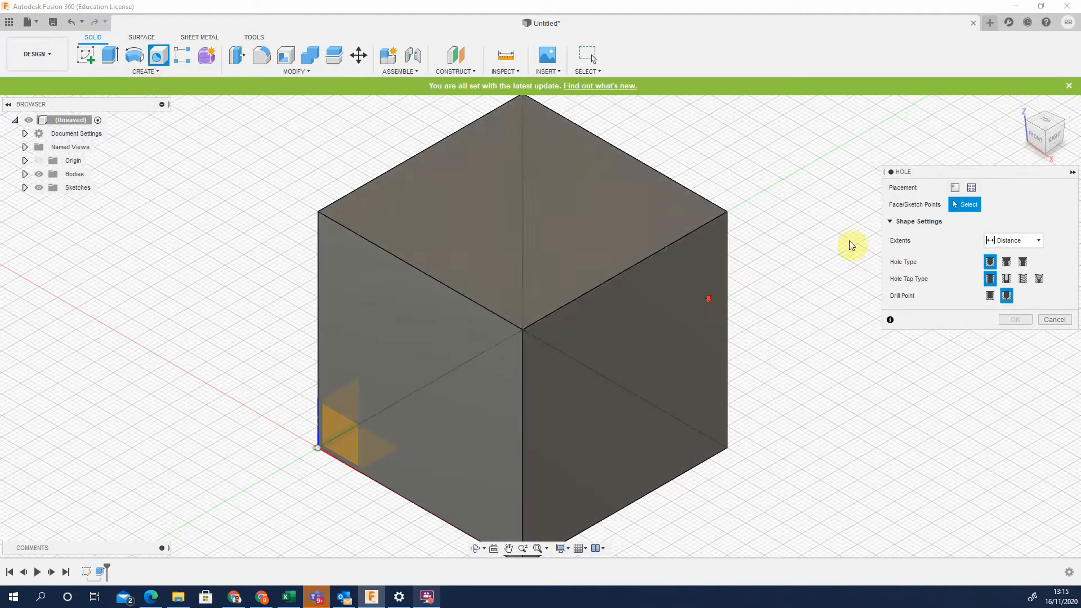
click(511, 219)
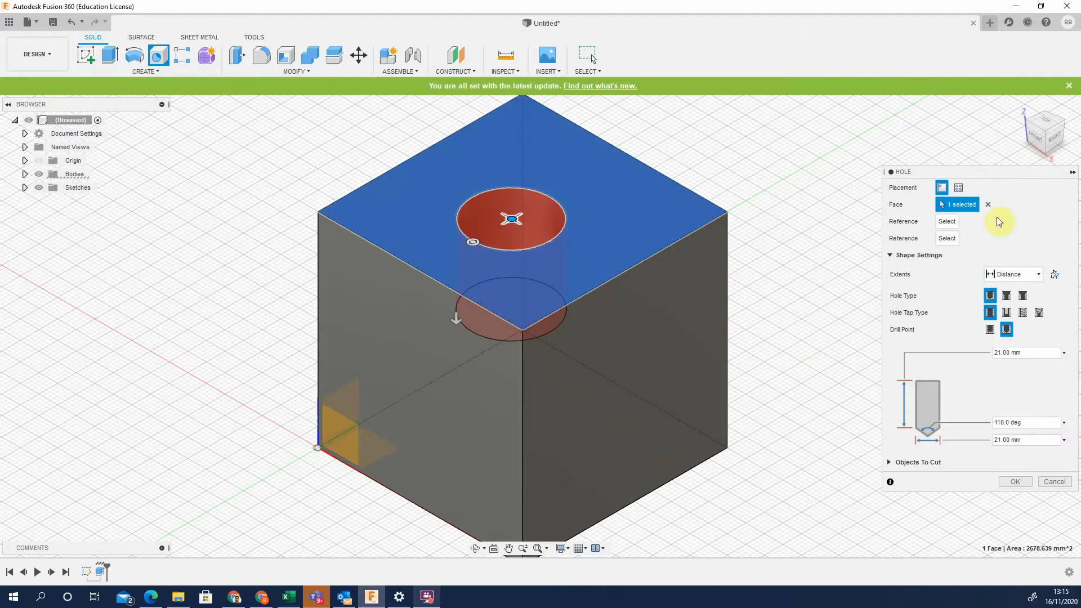
click(956, 223)
click(428, 156)
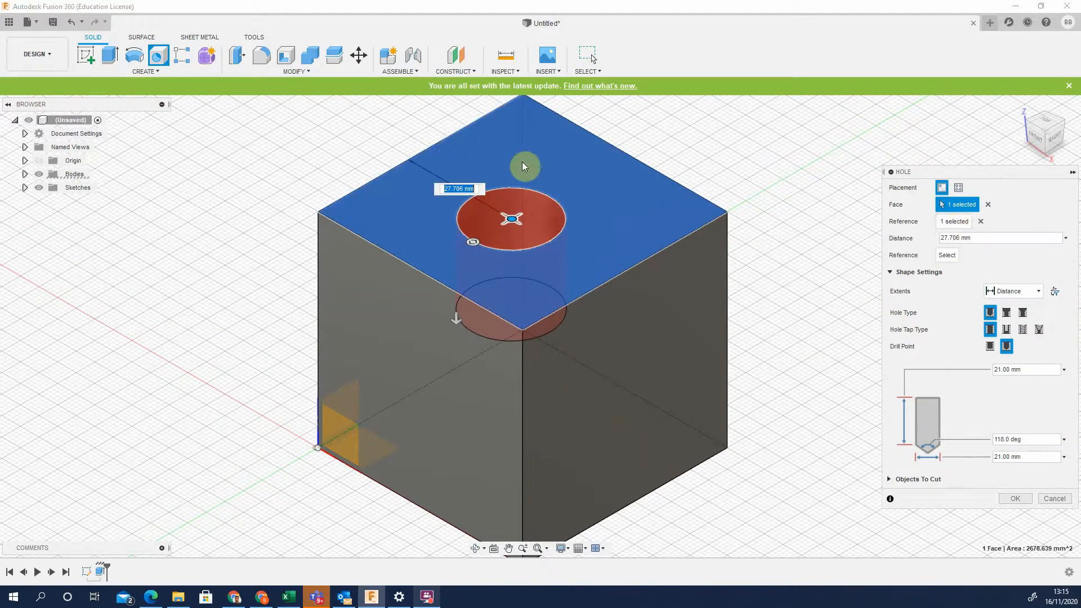
text(25)
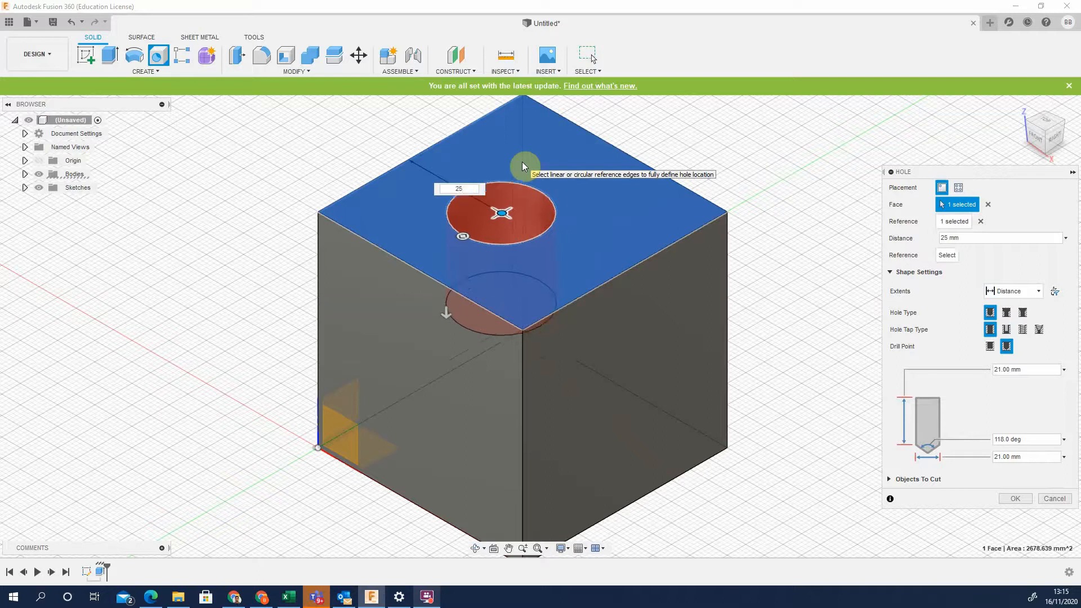
key(BackSpace)
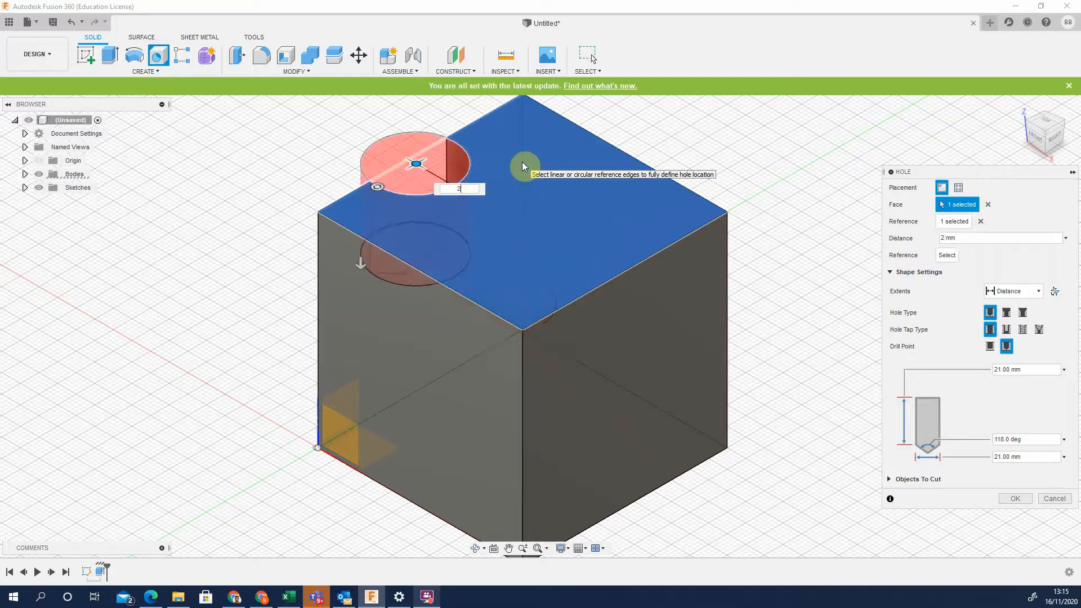
text(7.5)
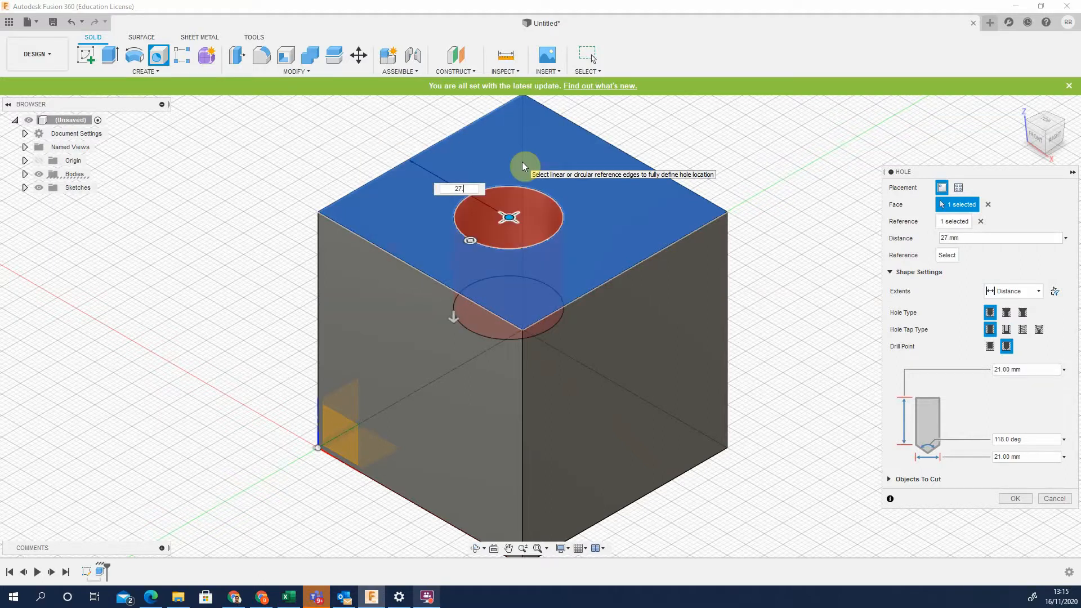
key(Tab)
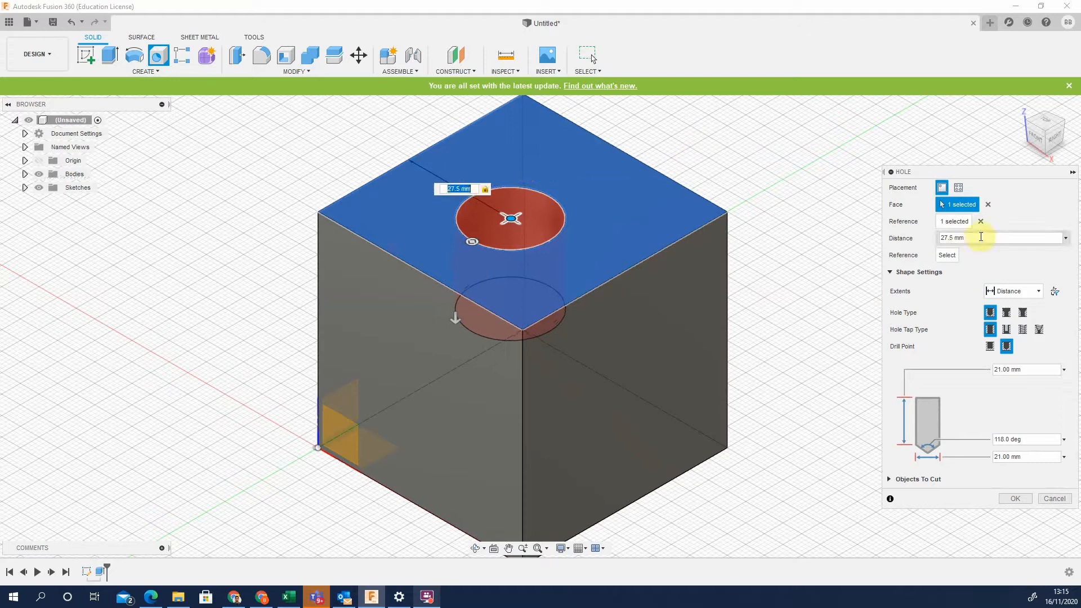
Reference the top face's rear right edge at a distance of 27.5 mm and create the centred hole
click(659, 172)
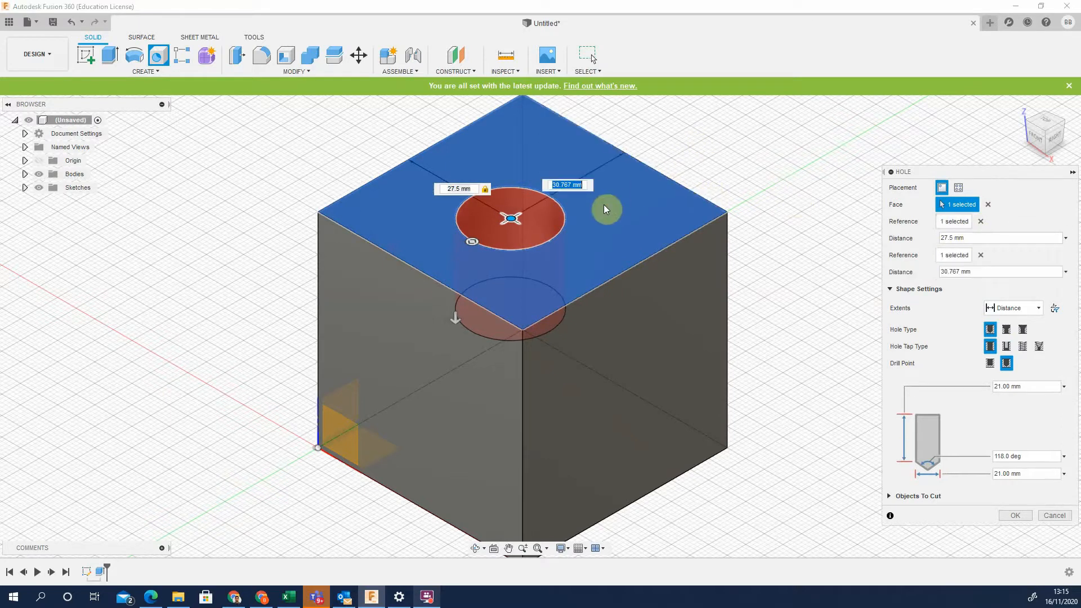
text(27.5)
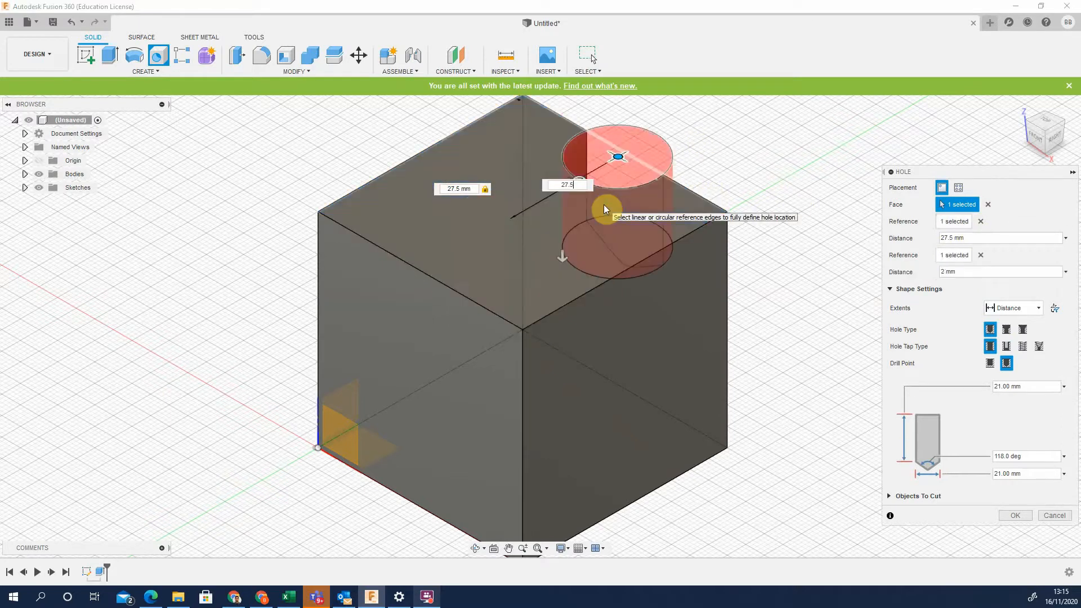
key(Return)
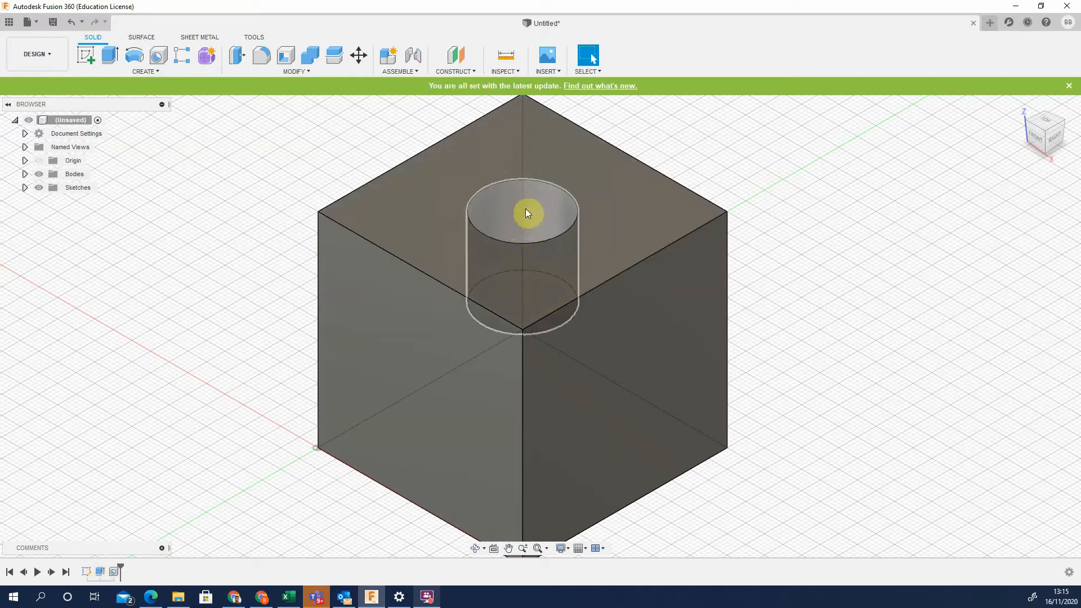
Edit the hole feature to use the All extent through the cube, trying the flipped direction and reverting it
click(113, 573)
right_click(113, 573)
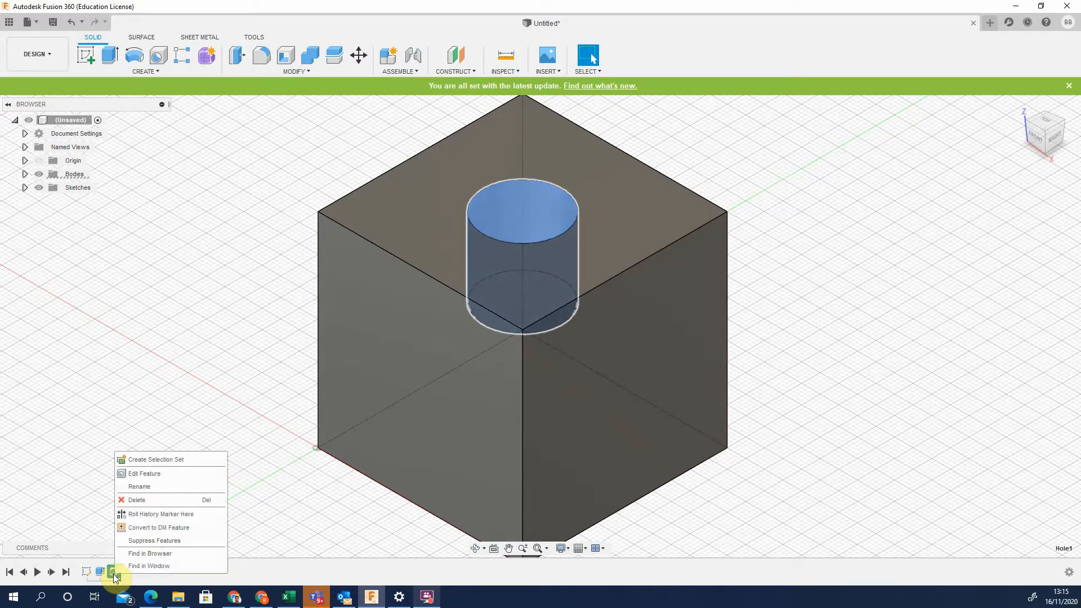
click(167, 471)
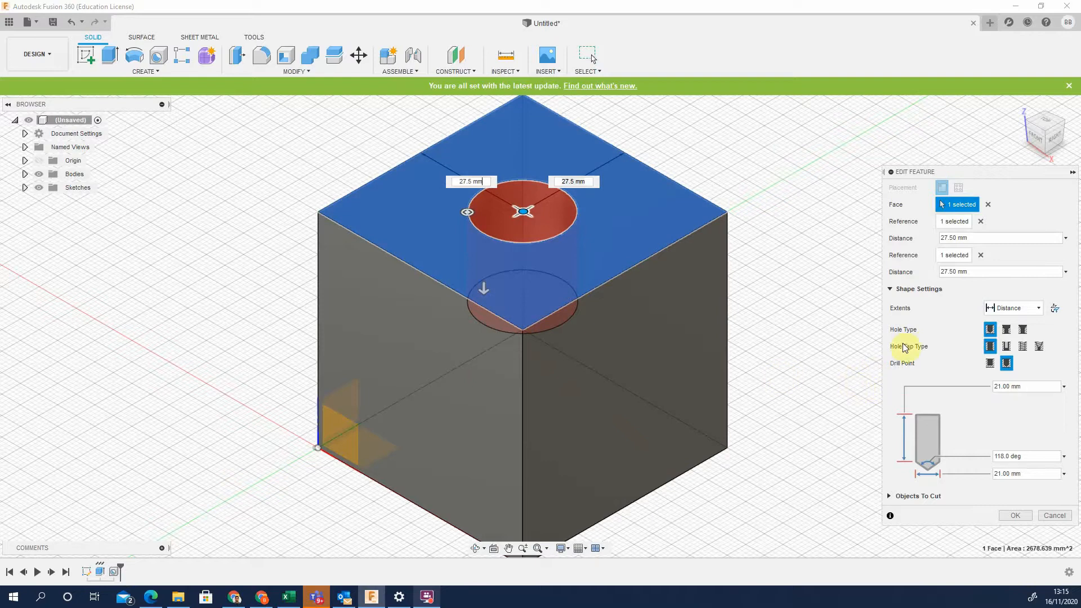
click(1027, 314)
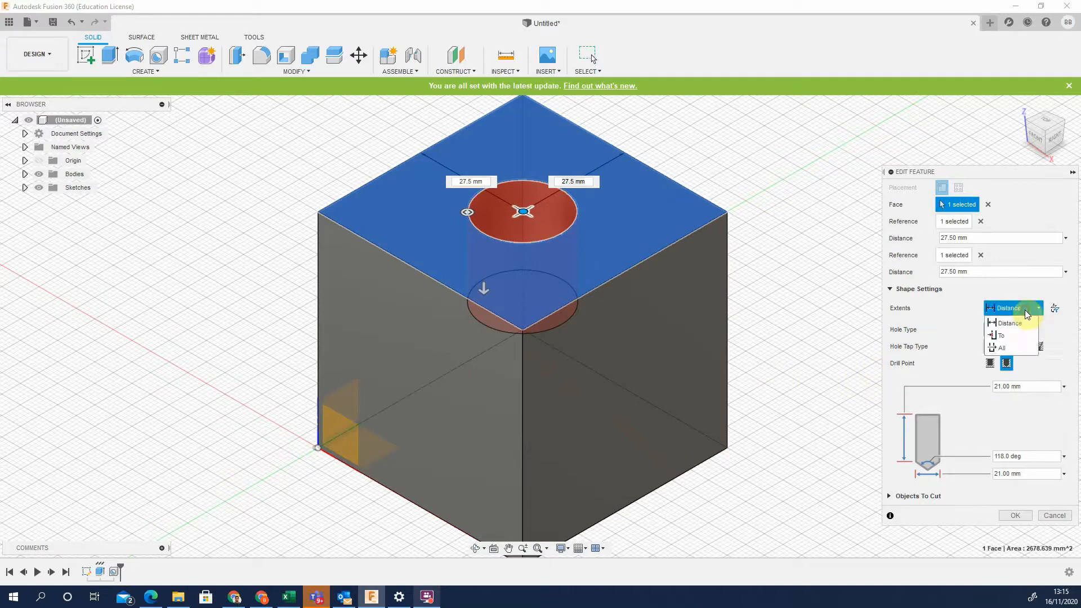
click(1012, 353)
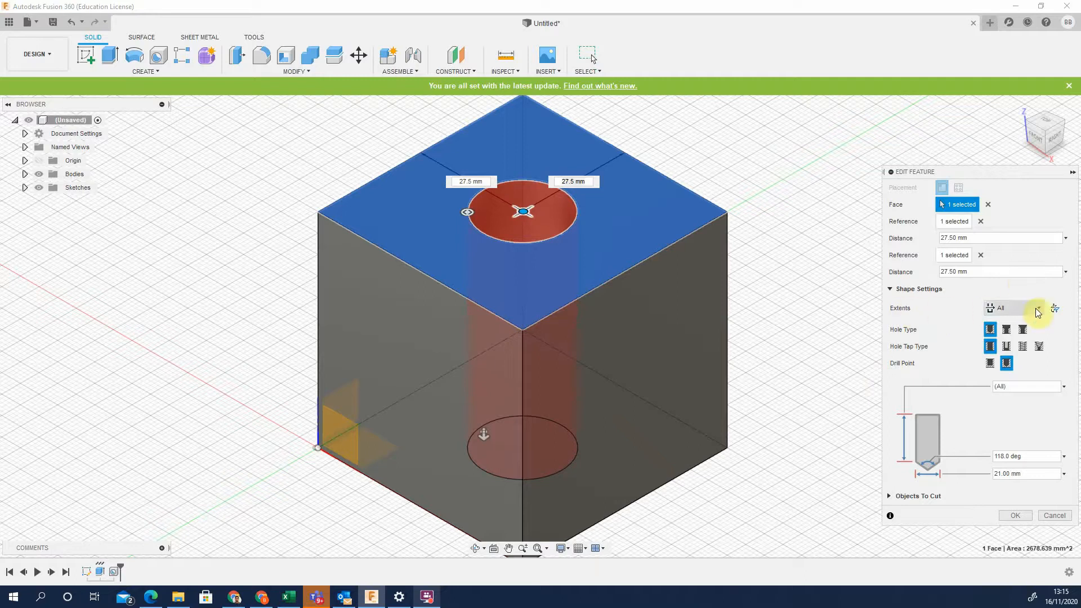
click(1054, 309)
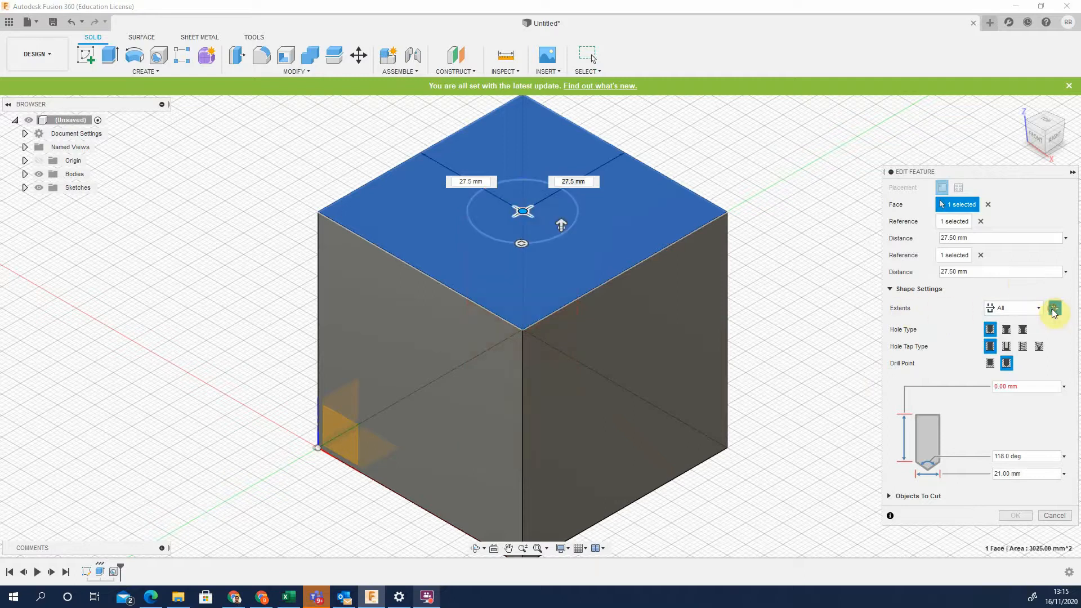
click(1053, 310)
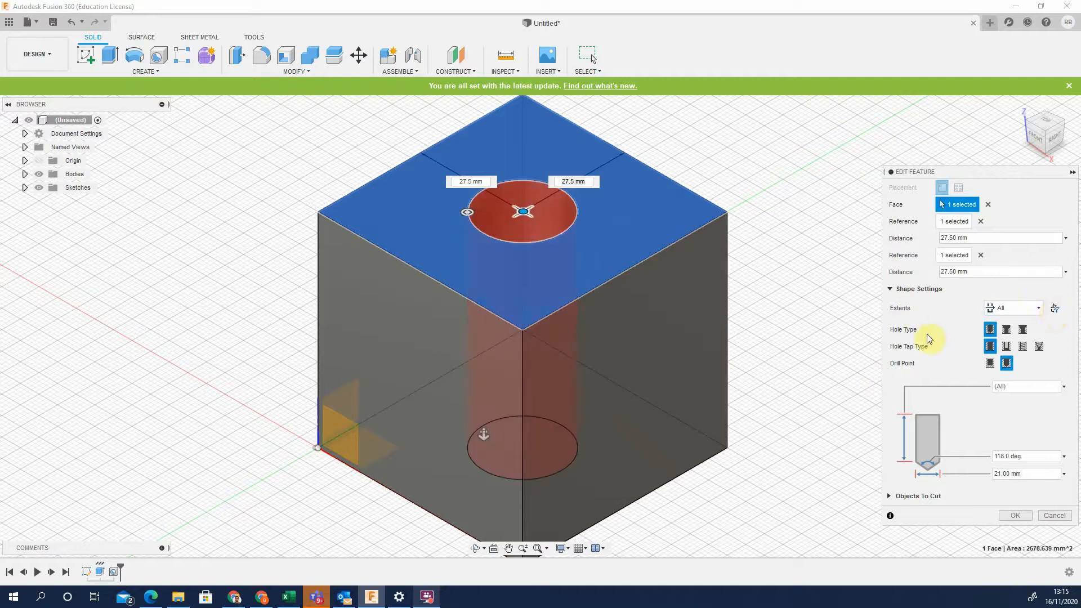
Change the hole to a tapped countersink with Full thread offset and an angled drill point
click(1023, 331)
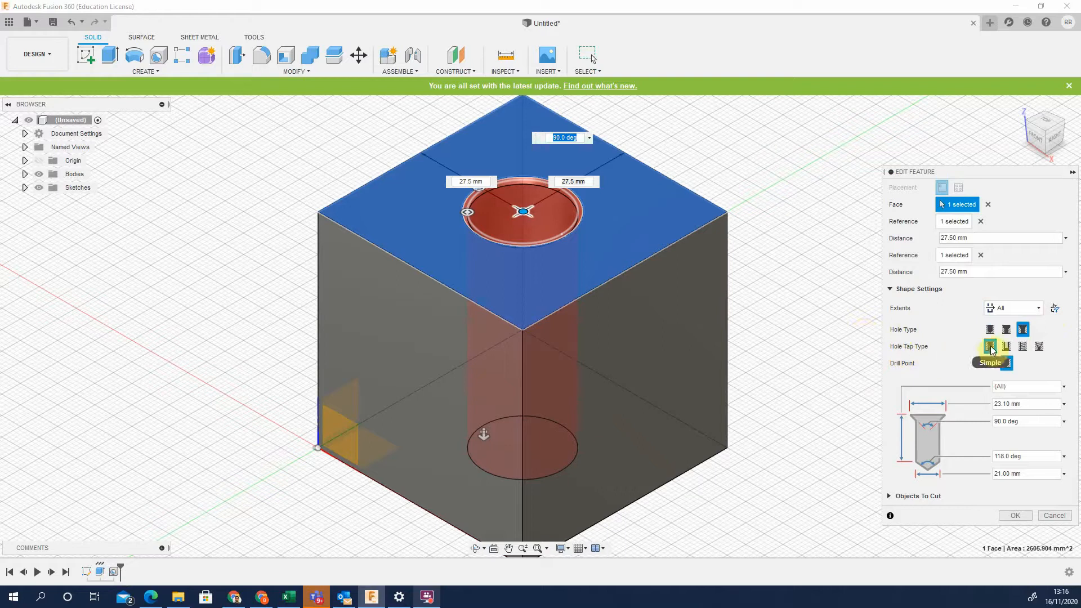
click(1023, 346)
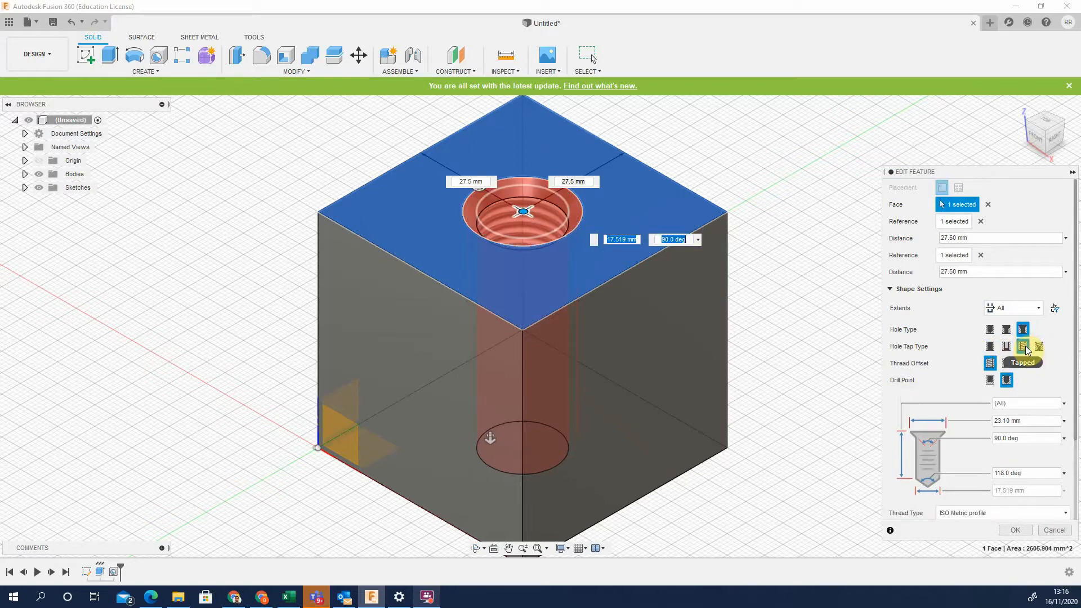
click(990, 364)
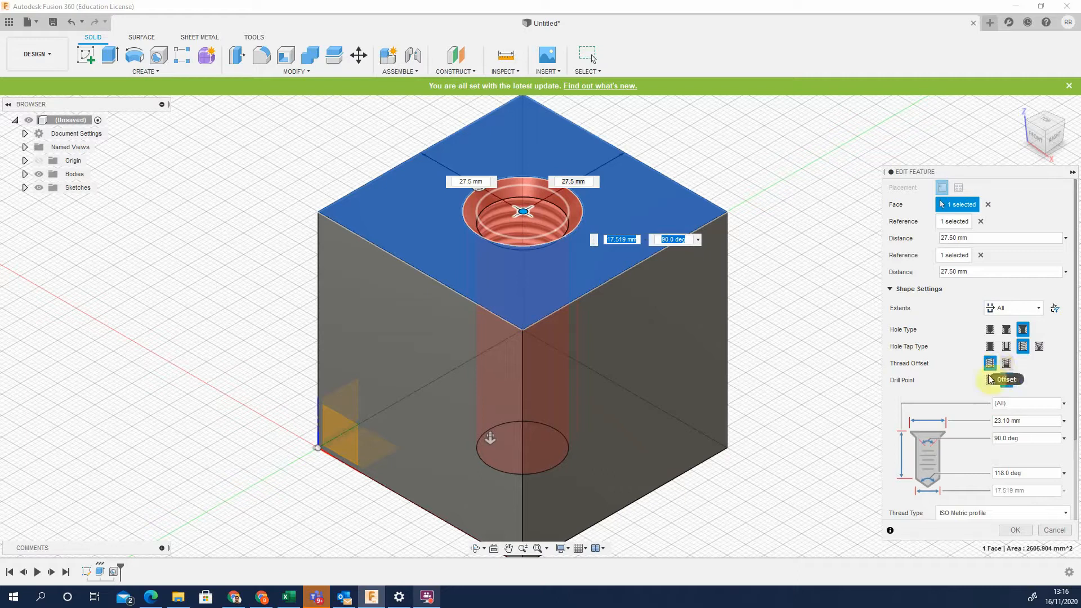
click(1006, 381)
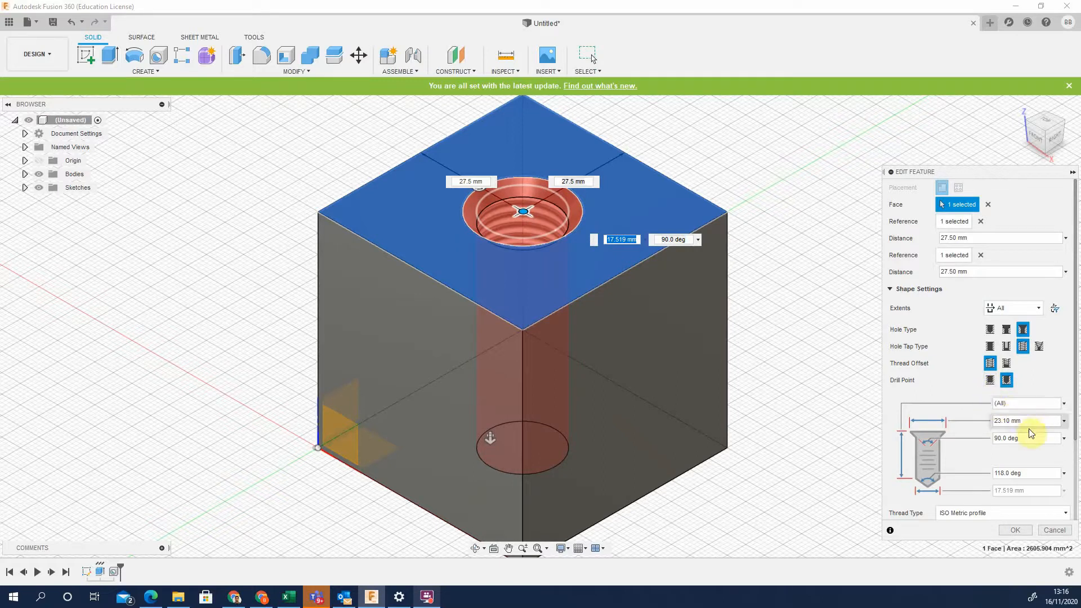
click(1064, 422)
click(1063, 422)
scroll(944, 391, down, 4)
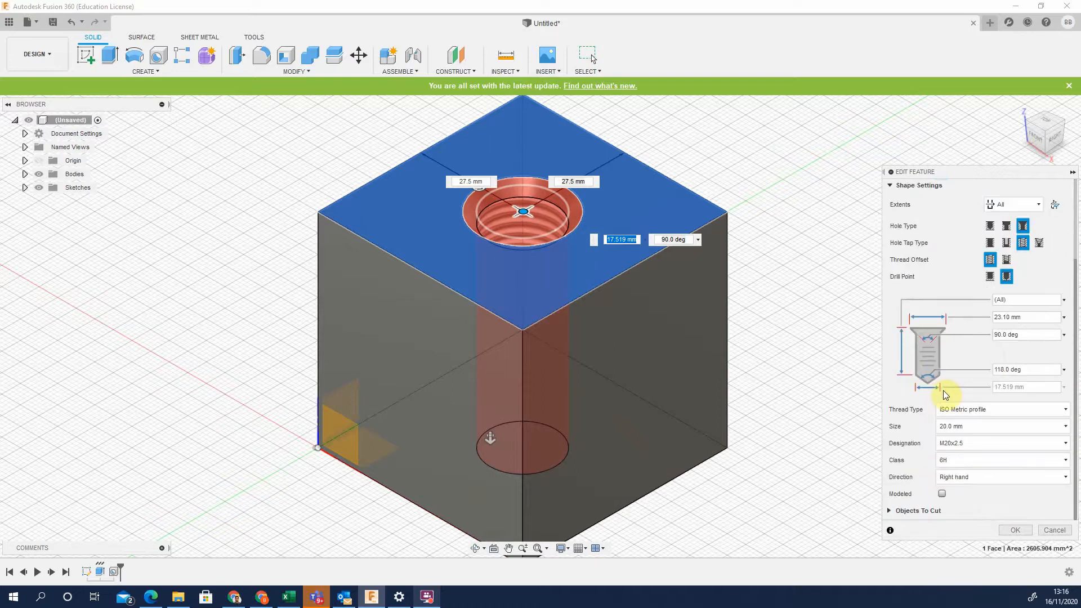
Set the tapped hole's thread size to 12.0 mm, designation M12x1.75, class 6H and right hand direction
click(1008, 426)
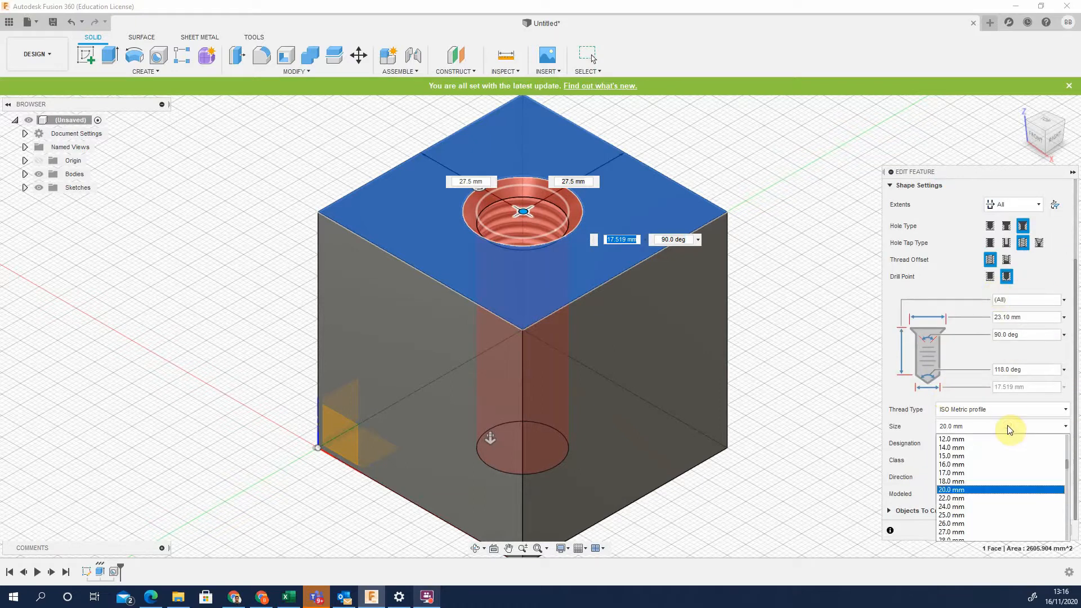
scroll(1002, 514, up, 3)
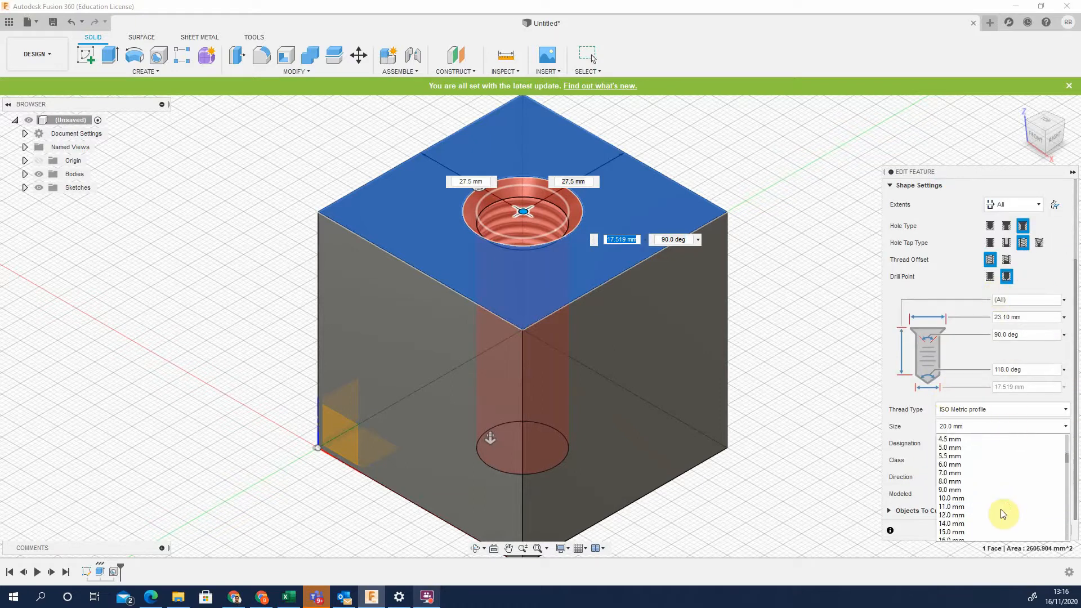
click(965, 515)
click(971, 444)
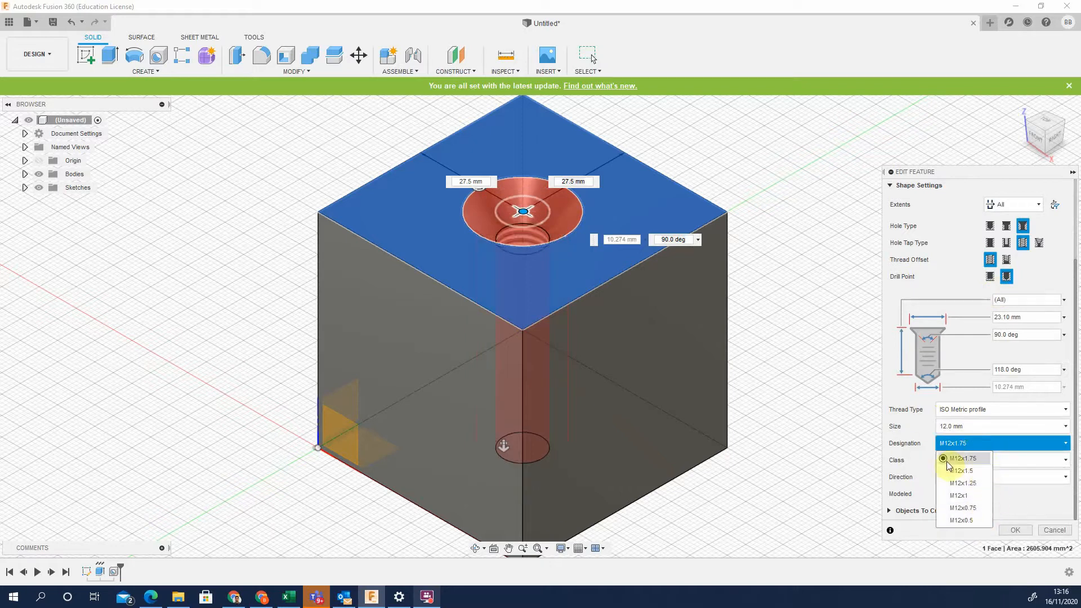
click(943, 459)
click(983, 460)
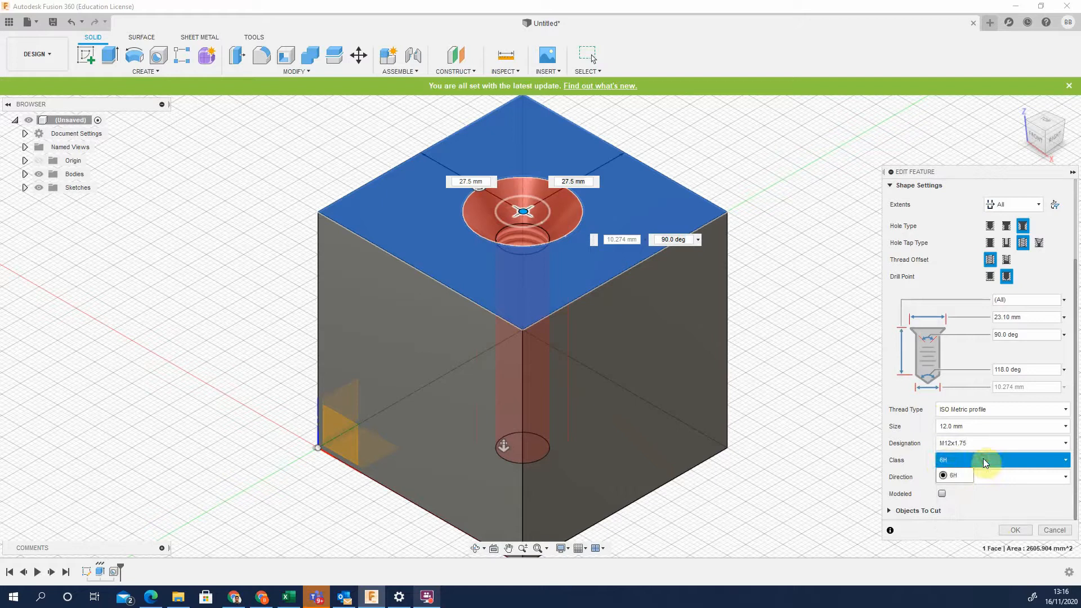
click(954, 475)
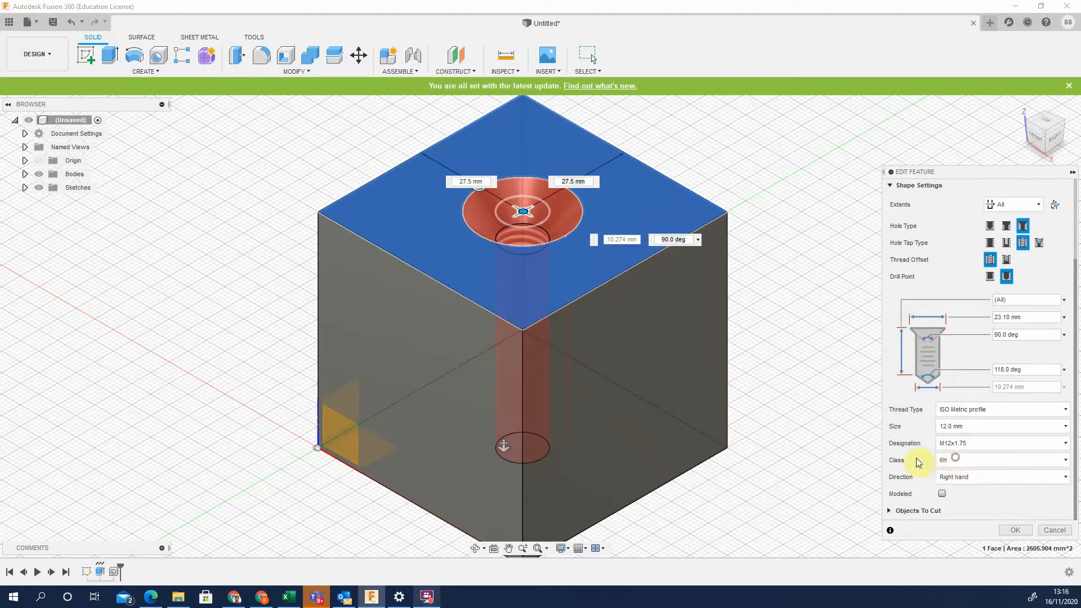
click(969, 479)
click(964, 488)
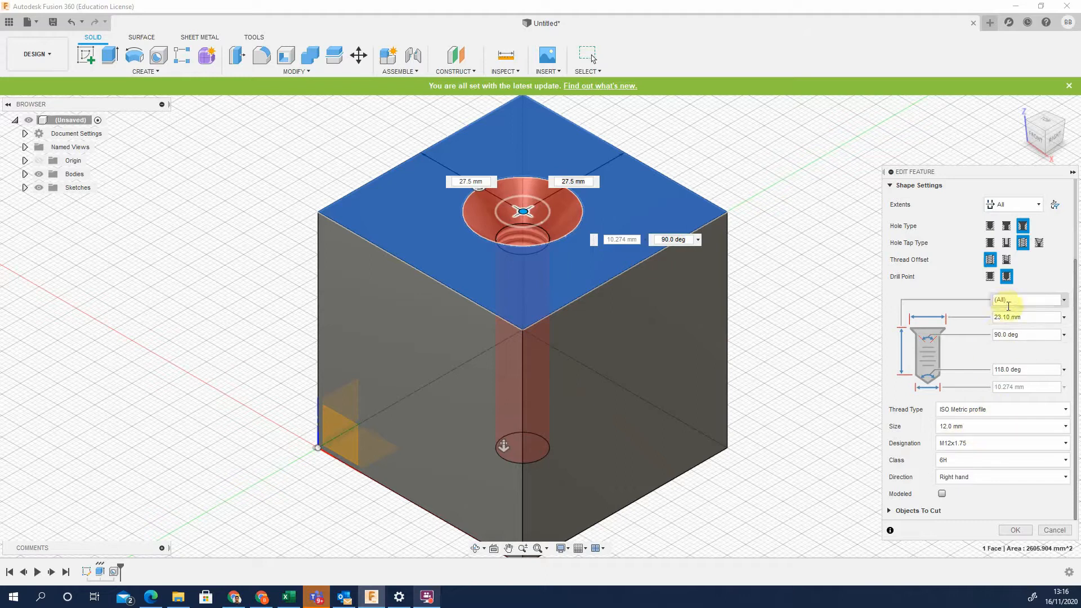
Try the 14.0 mm thread size with designation M14x2, and return the size to 12.0 mm
click(1063, 320)
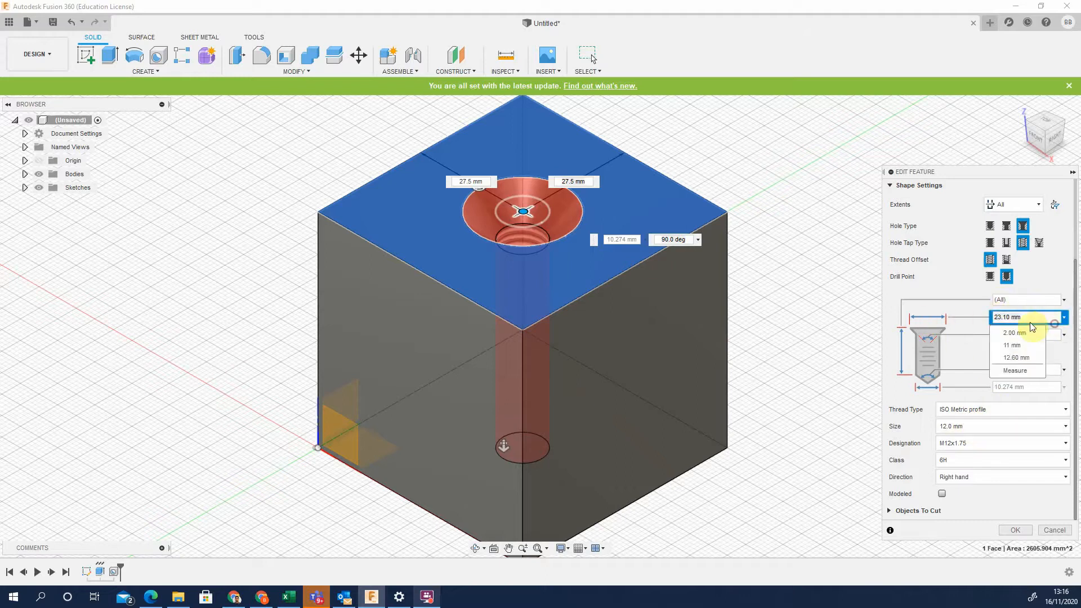
click(983, 353)
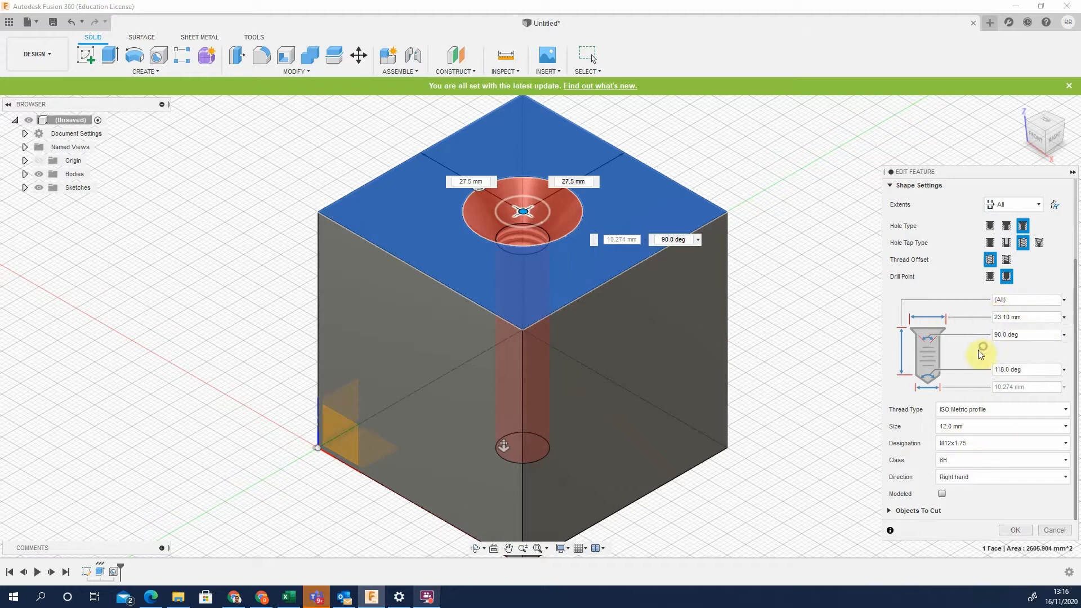
click(982, 439)
click(982, 440)
click(986, 428)
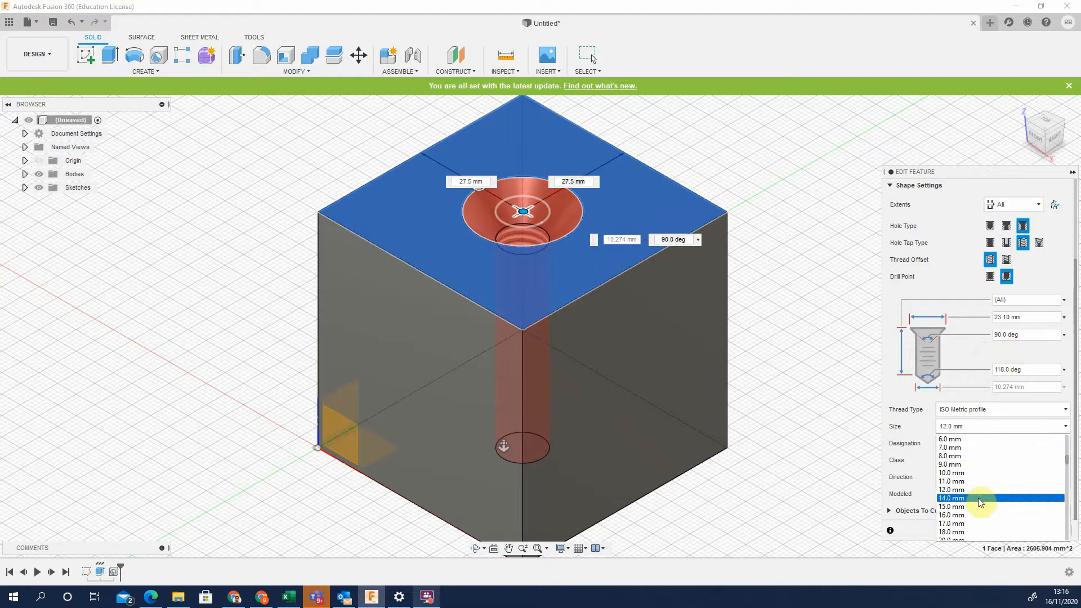
click(977, 497)
click(993, 440)
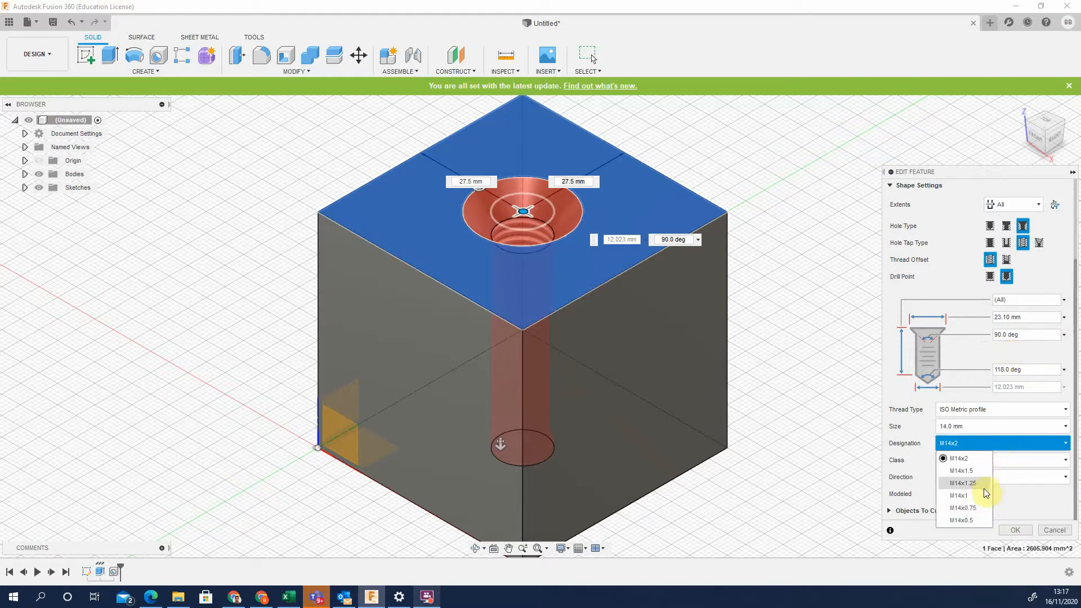
click(978, 458)
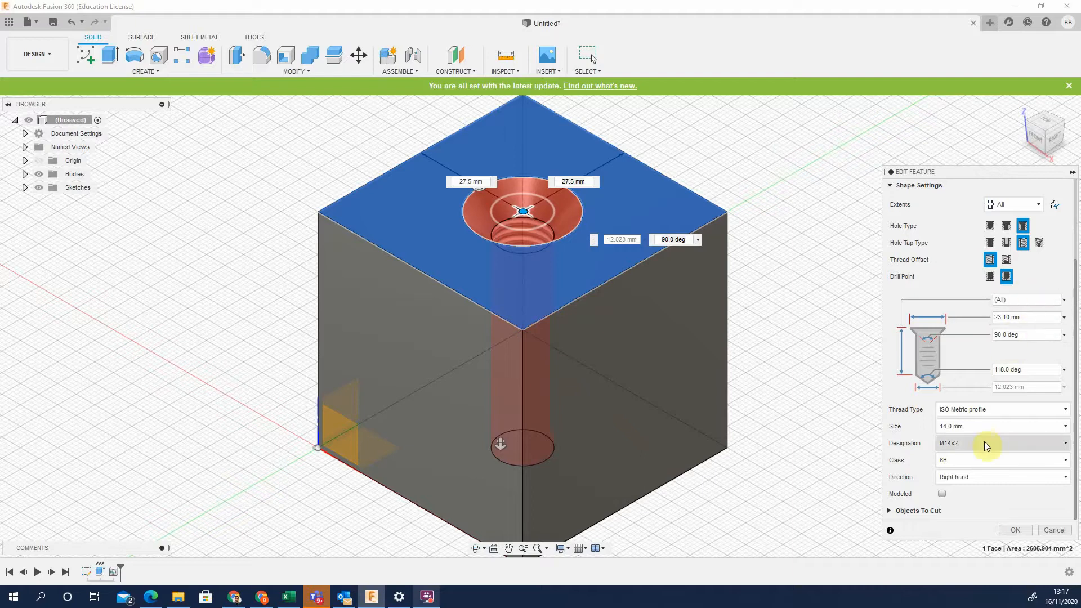
click(988, 426)
click(981, 481)
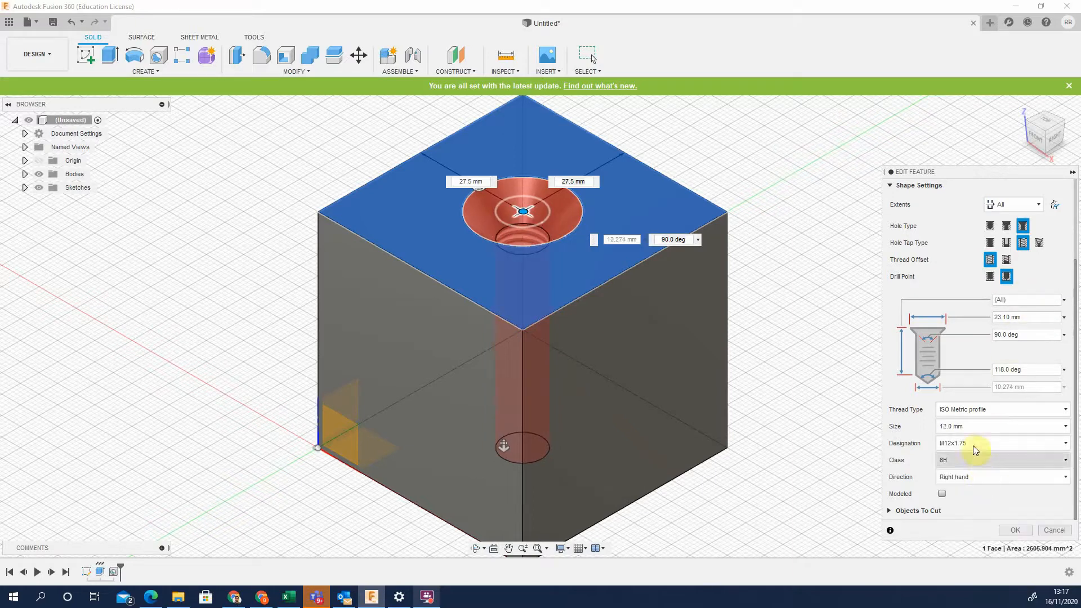
Set the countersink diameter to 20 mm
click(1064, 318)
click(1065, 320)
click(1035, 317)
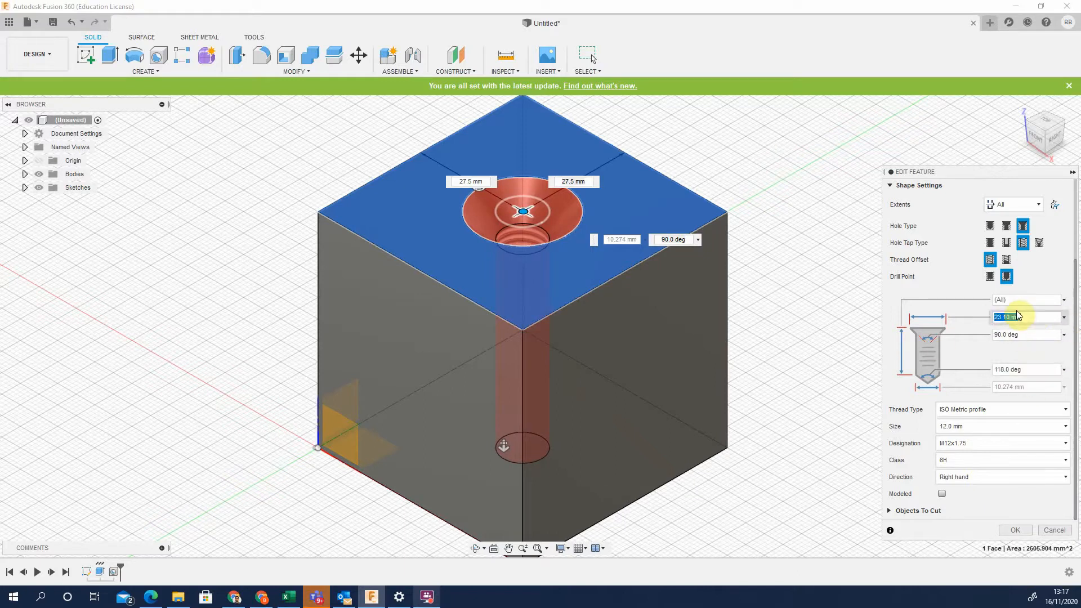
text(20)
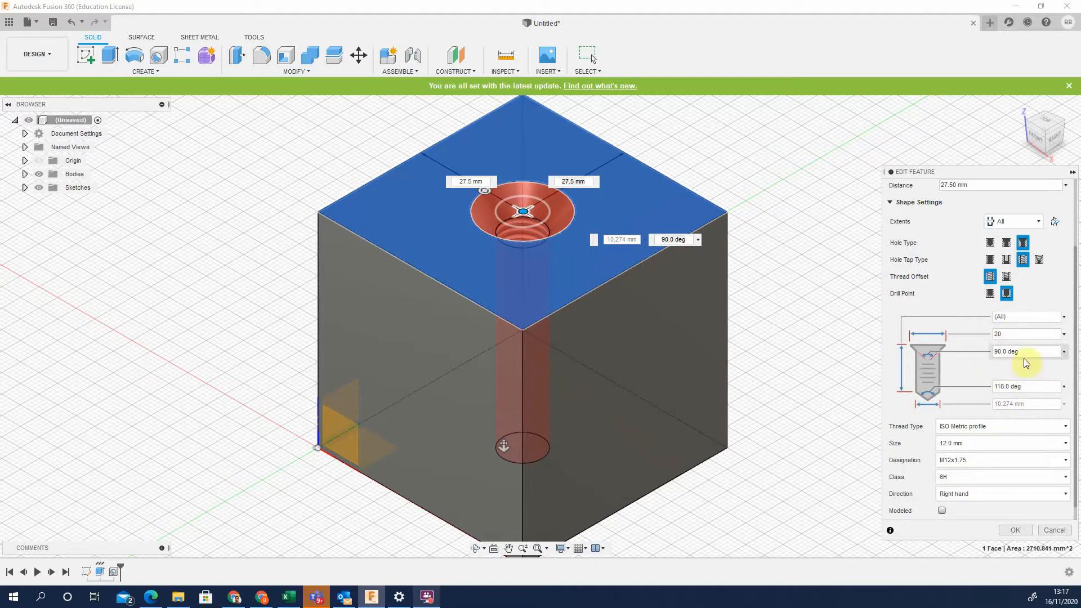
Try the Offset thread option for the tapped hole
scroll(923, 342, up, 2)
scroll(936, 357, down, 2)
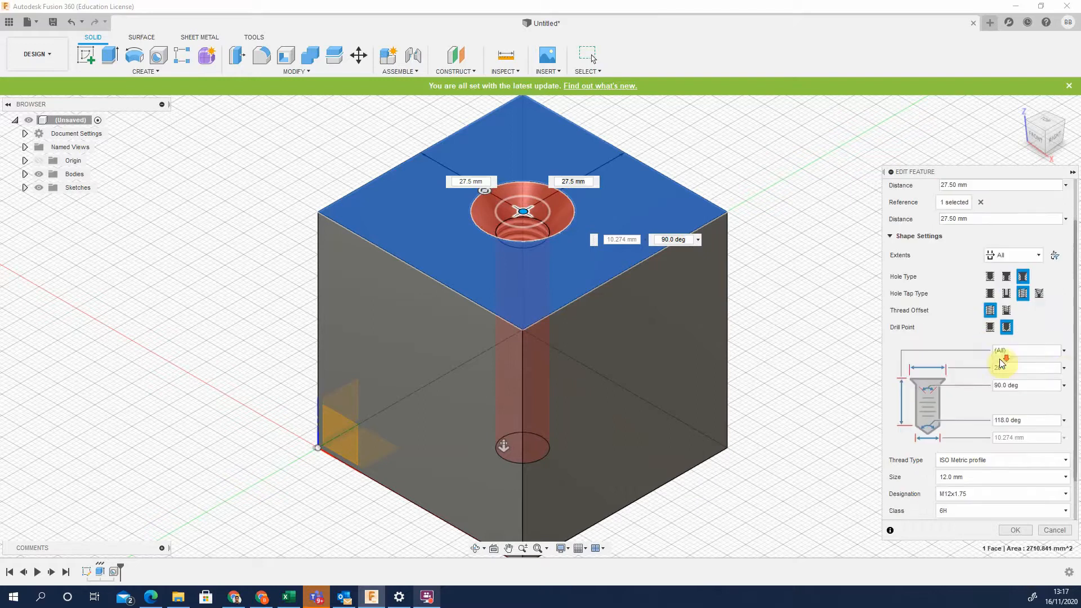
click(1063, 336)
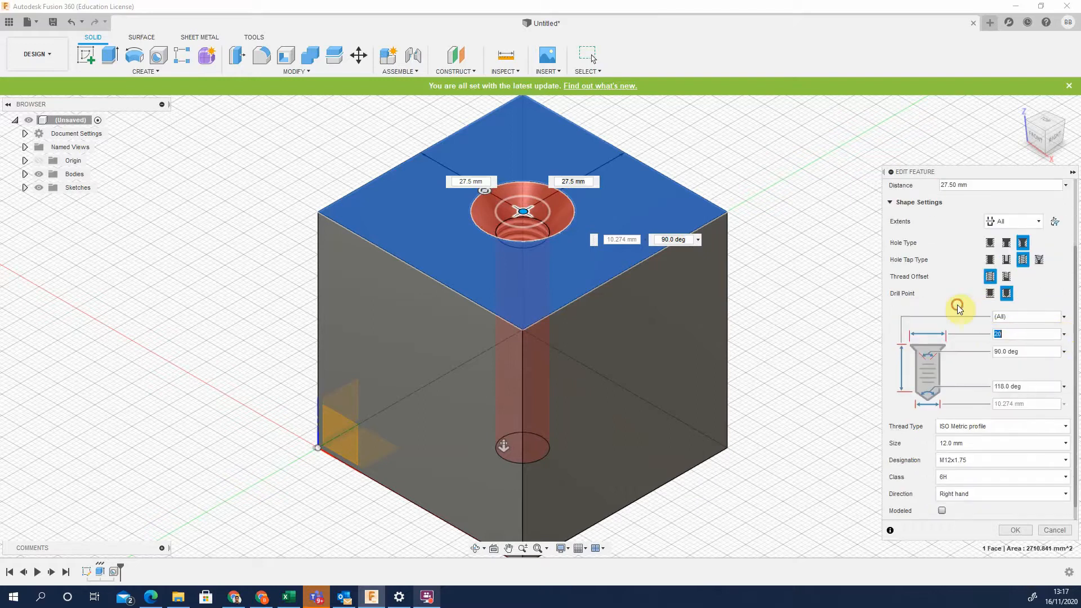
scroll(960, 309, up, 1)
click(1006, 311)
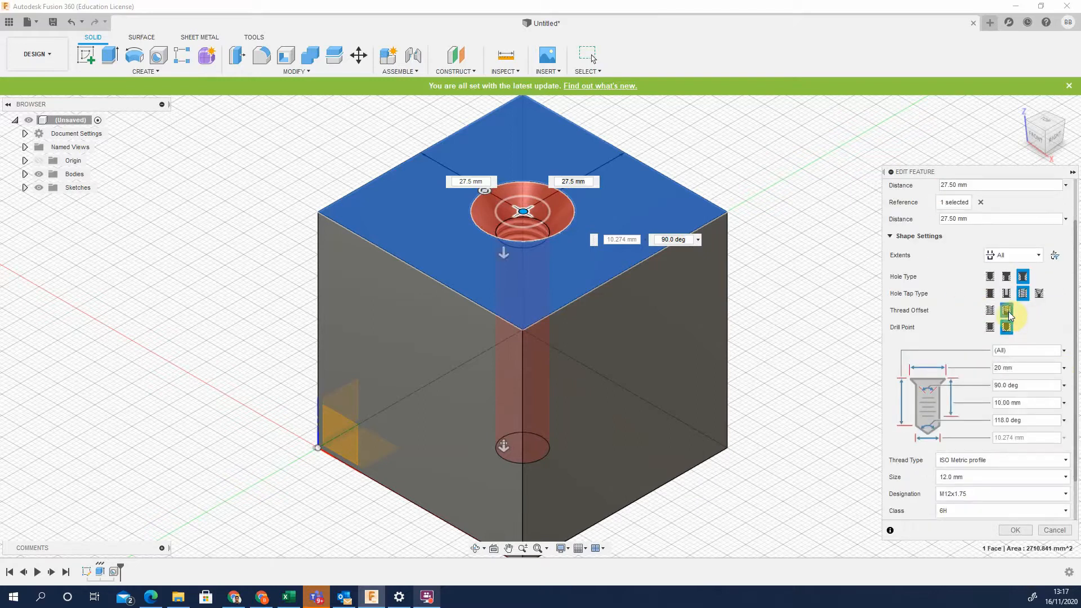
Try the Clearance hole tap type for an M6 Flat Head Machine Screw
click(1006, 293)
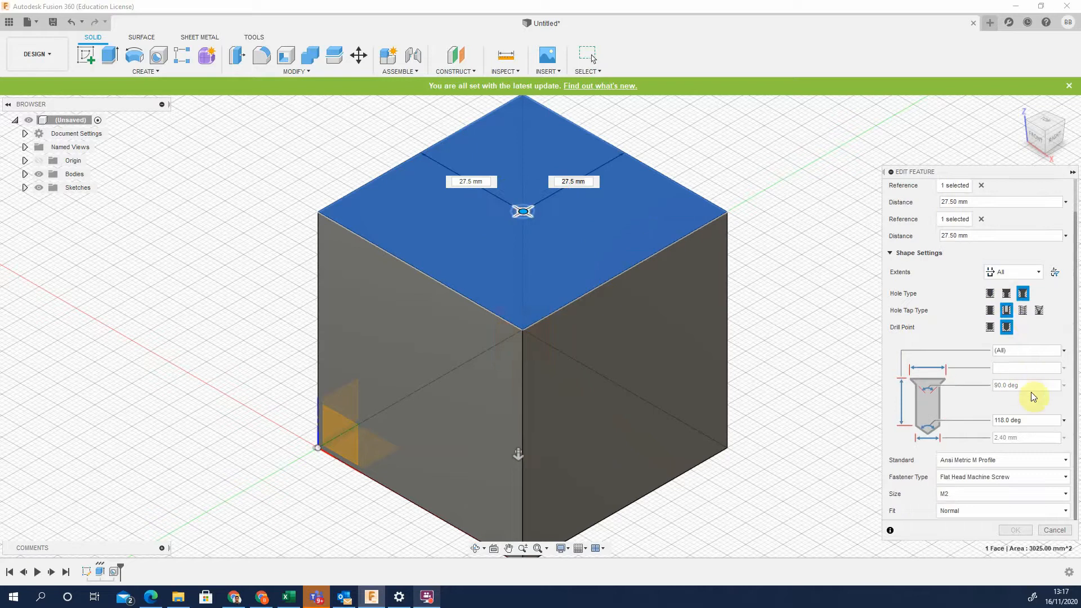
click(1001, 482)
click(994, 488)
click(999, 562)
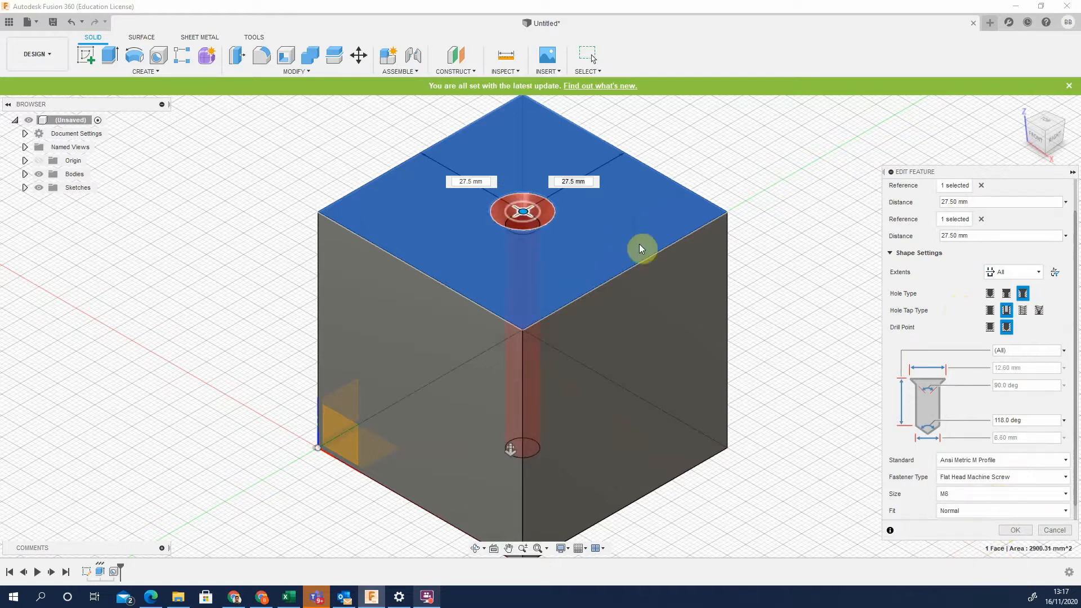
Return the hole to Tapped with Full thread offset, size 12.0 mm and designation M12x1.75
click(1023, 311)
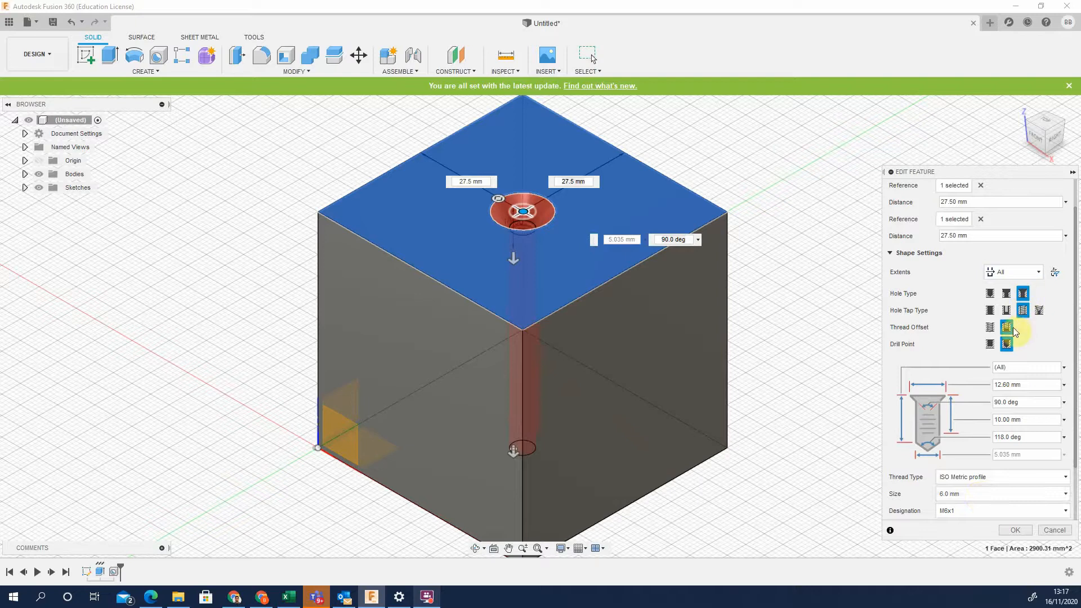
click(991, 330)
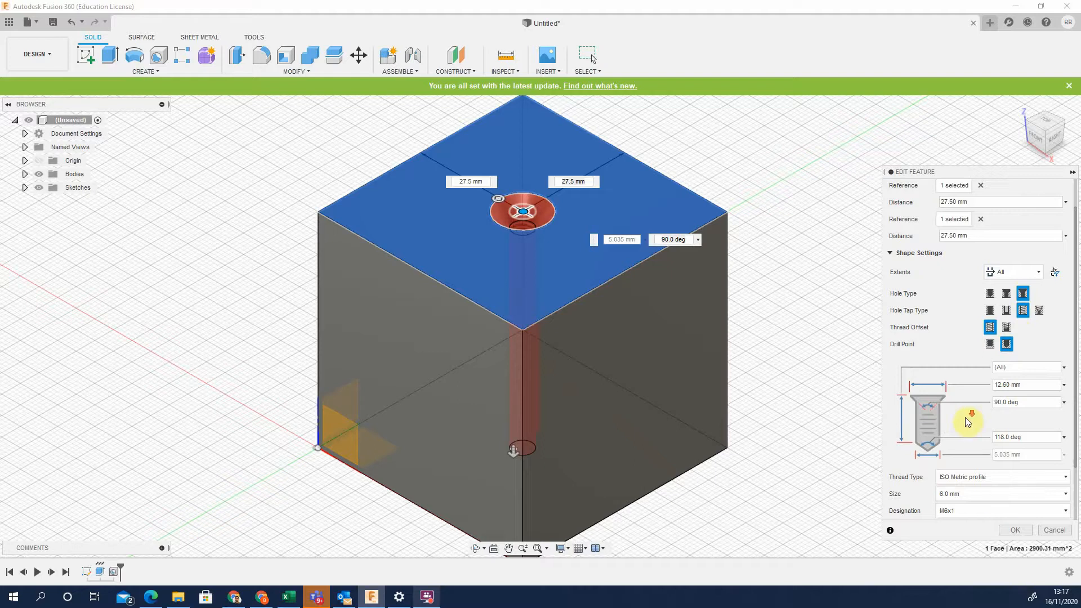
scroll(968, 417, down, 2)
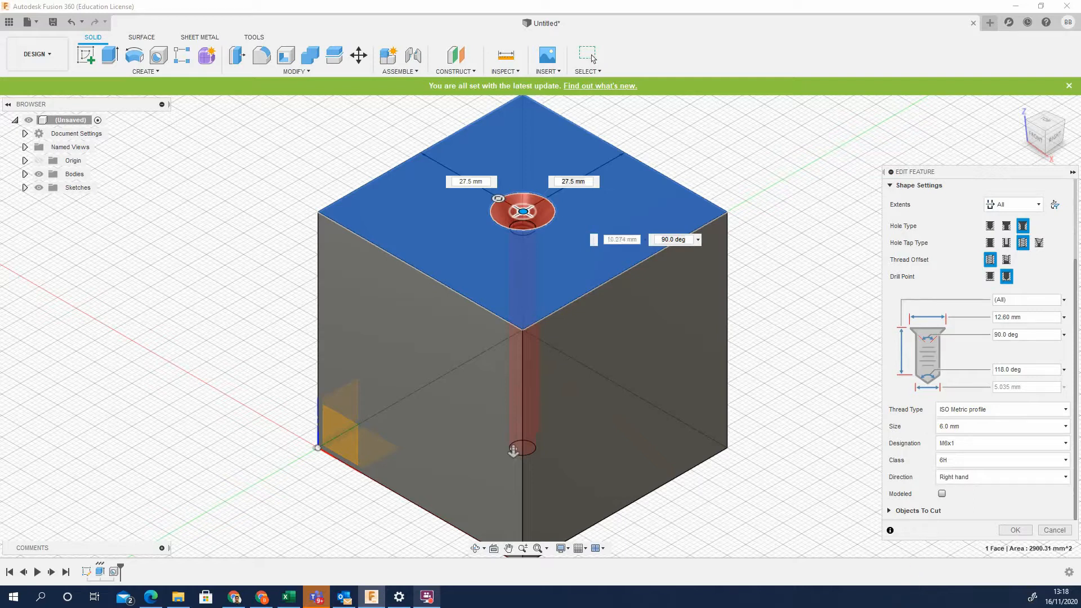
click(982, 443)
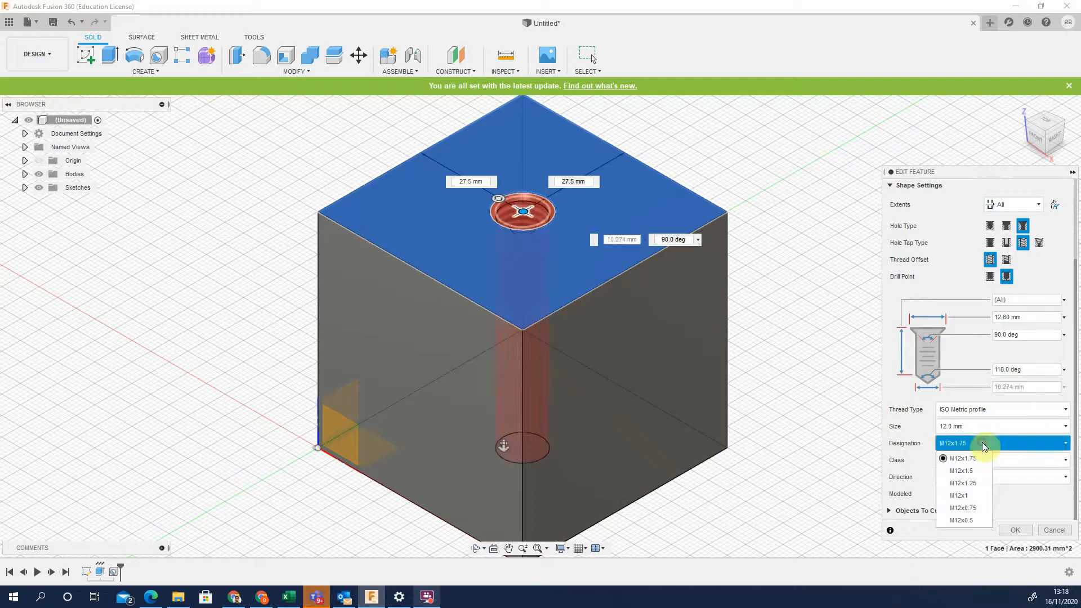
click(974, 458)
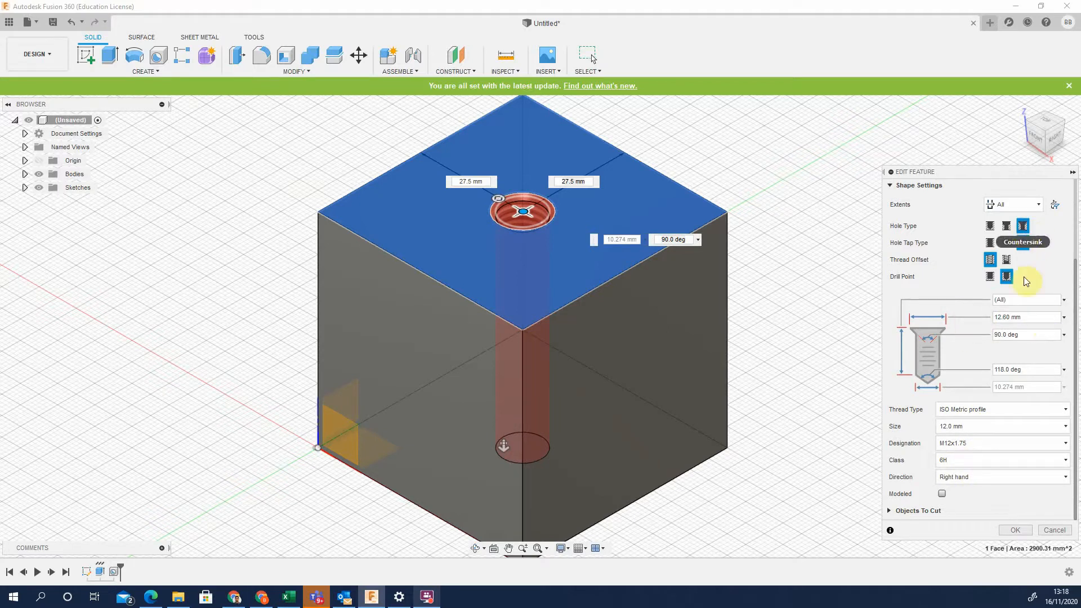
Set the countersink diameter to 16 mm and apply the edits to the hole feature
scroll(965, 309, up, 3)
scroll(1013, 405, down, 3)
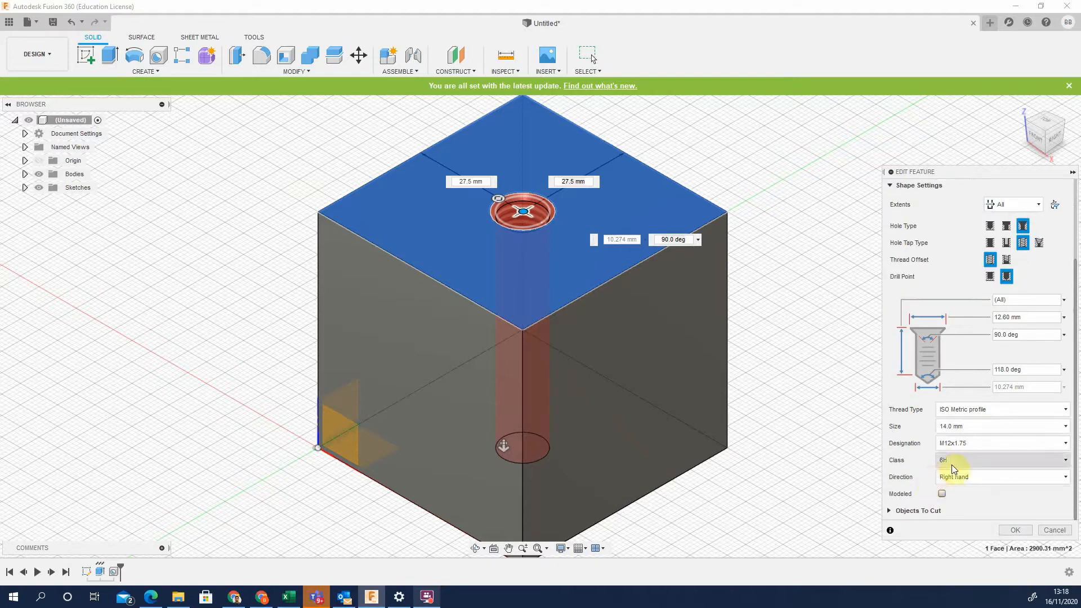
click(1013, 318)
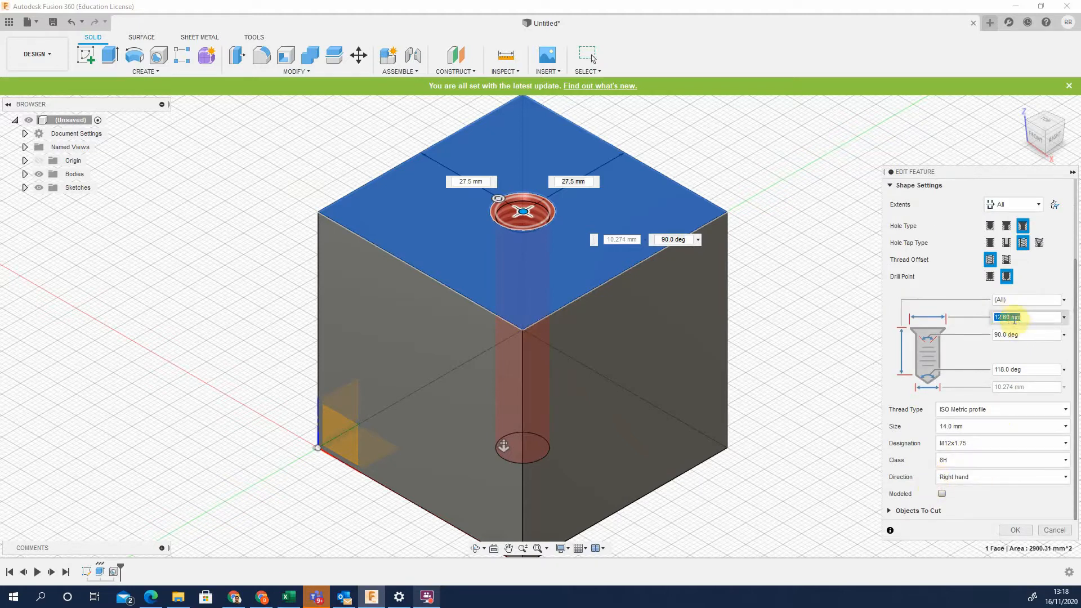
text(16)
key(Tab)
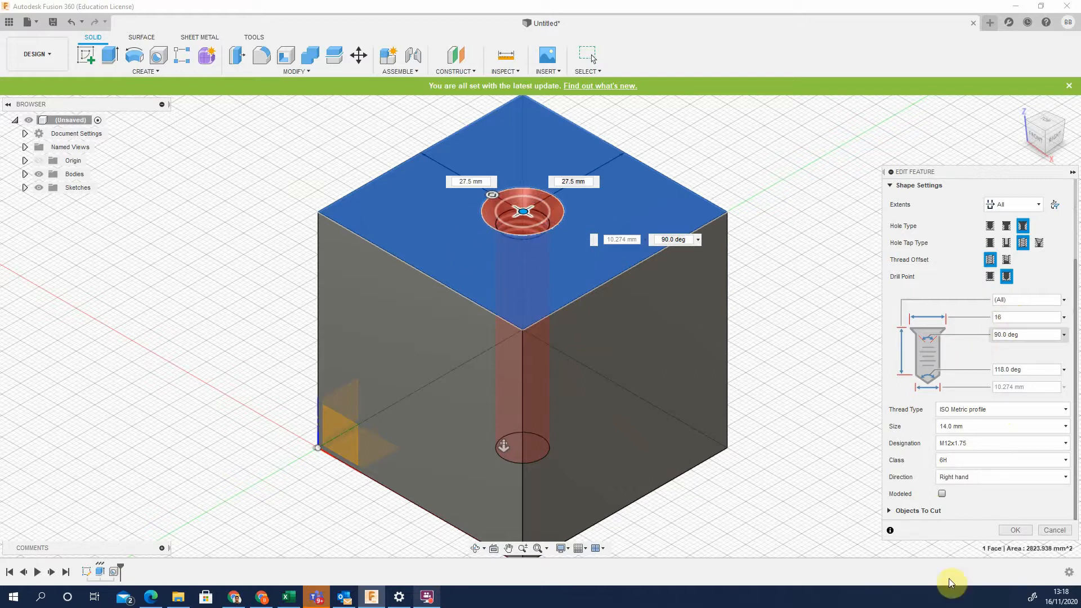
click(1011, 529)
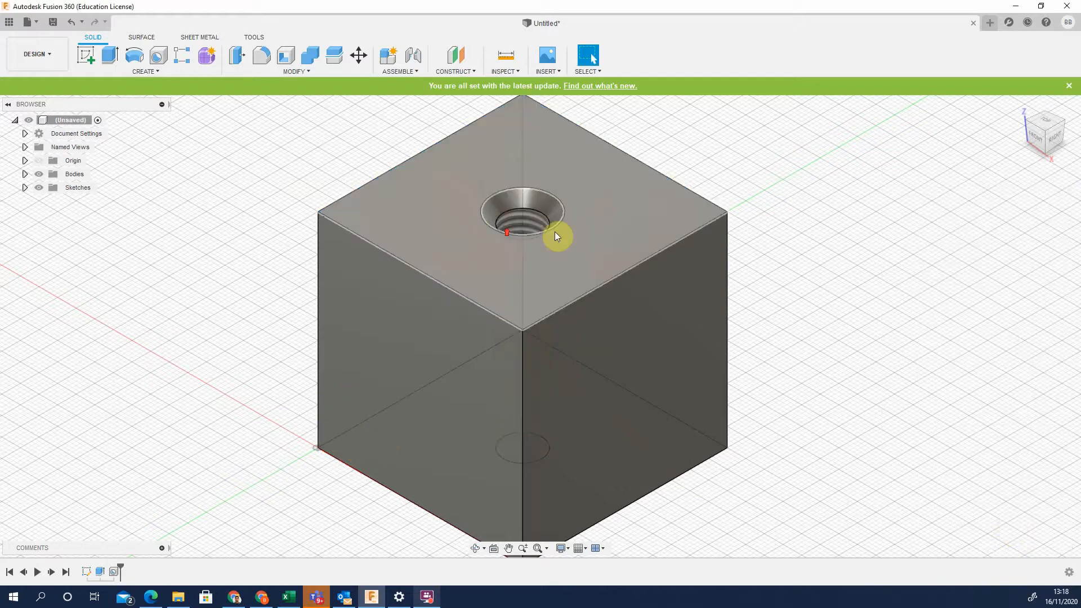
Fillet the four edges of the cube's top face with a constant radius of 0.5 mm
scroll(524, 214, down, 1)
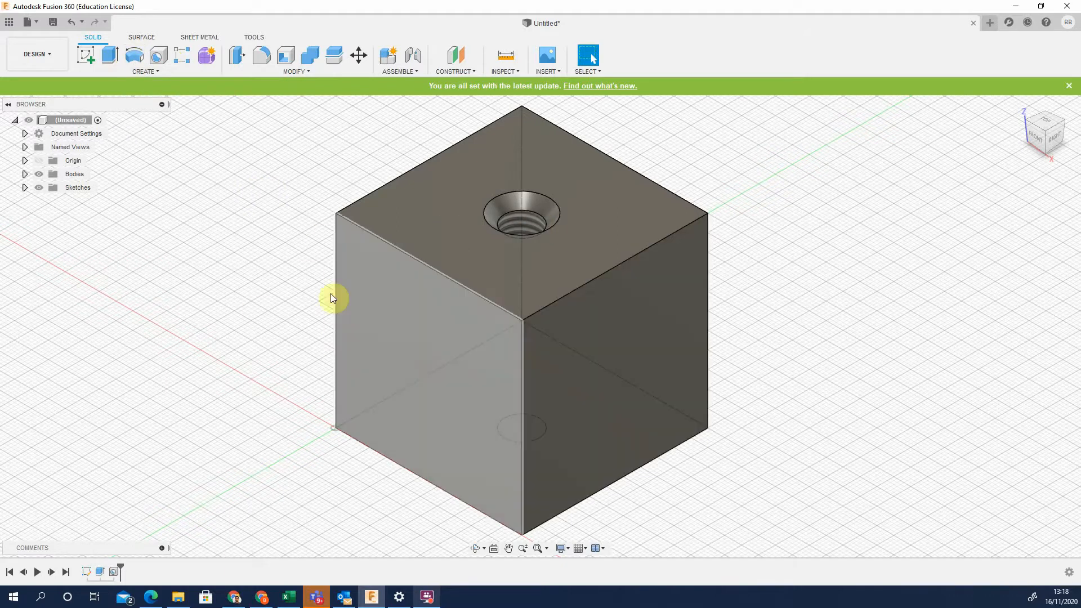
click(260, 55)
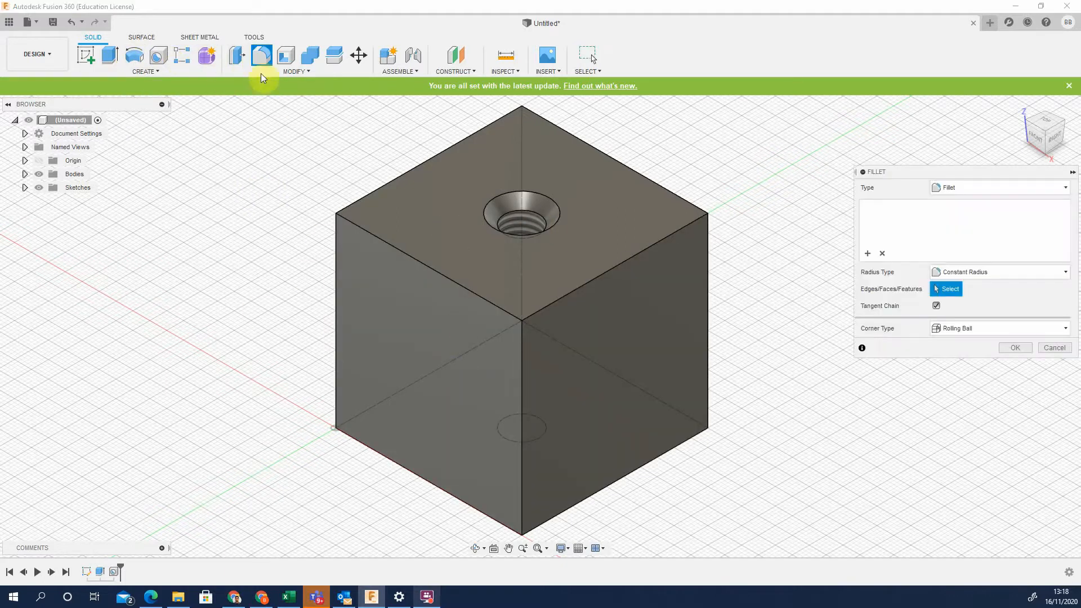
click(455, 286)
click(569, 294)
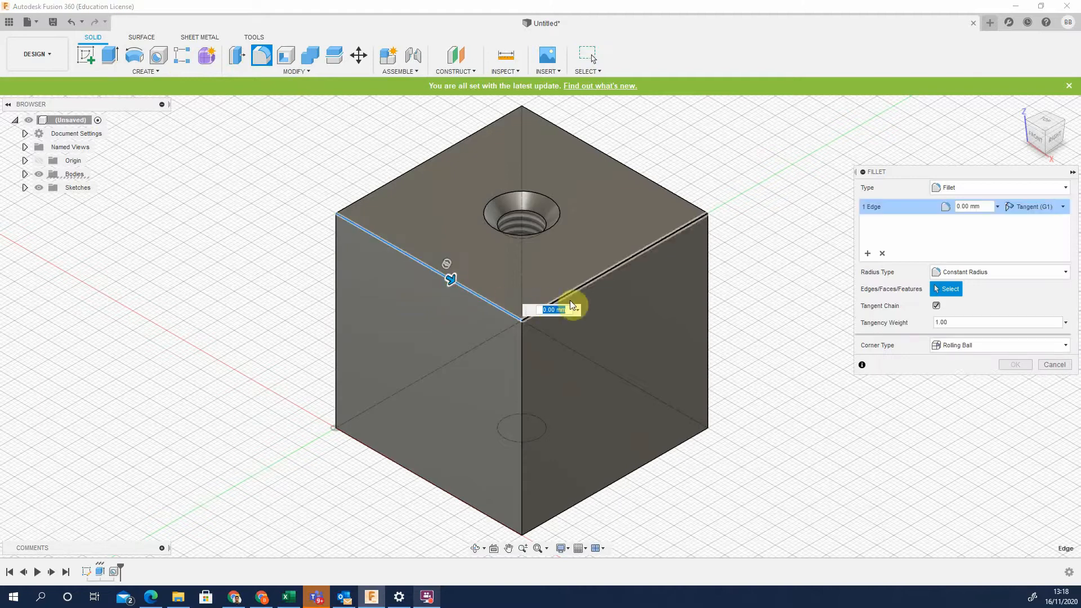
click(601, 152)
click(444, 149)
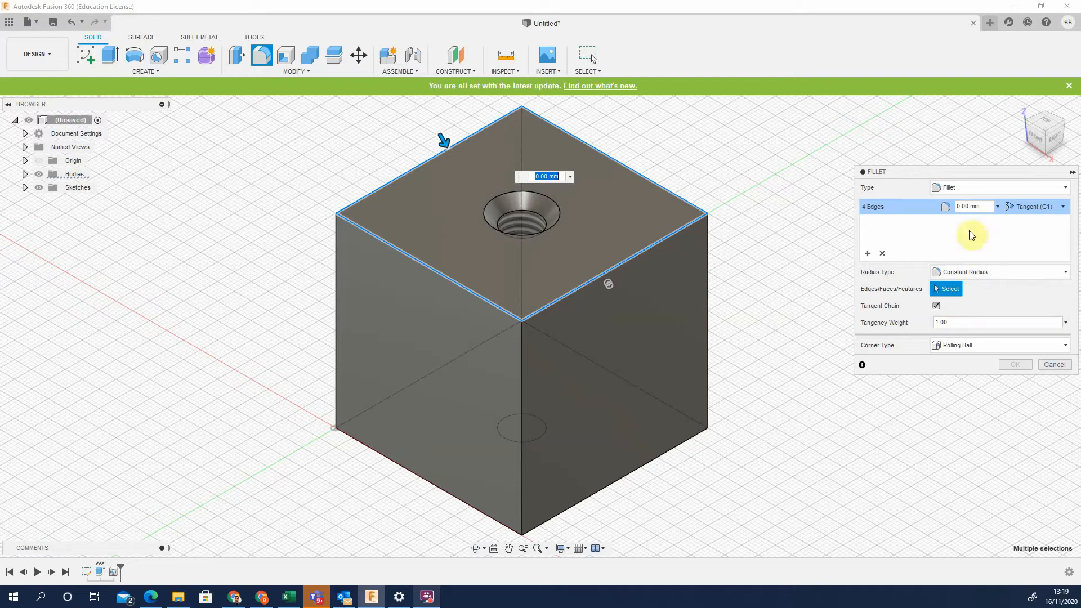
click(972, 206)
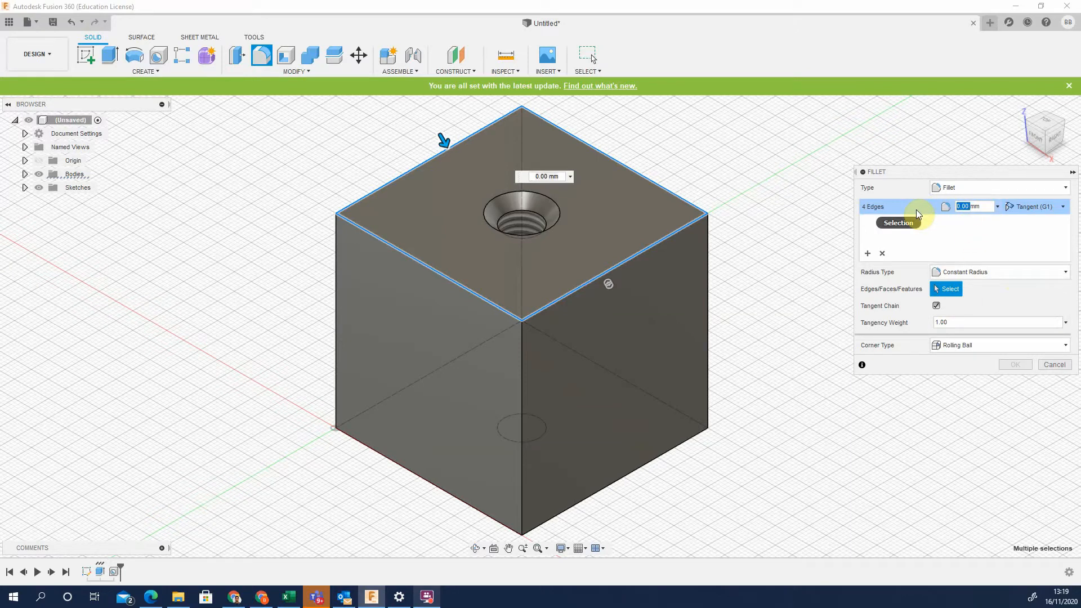
text(0.5)
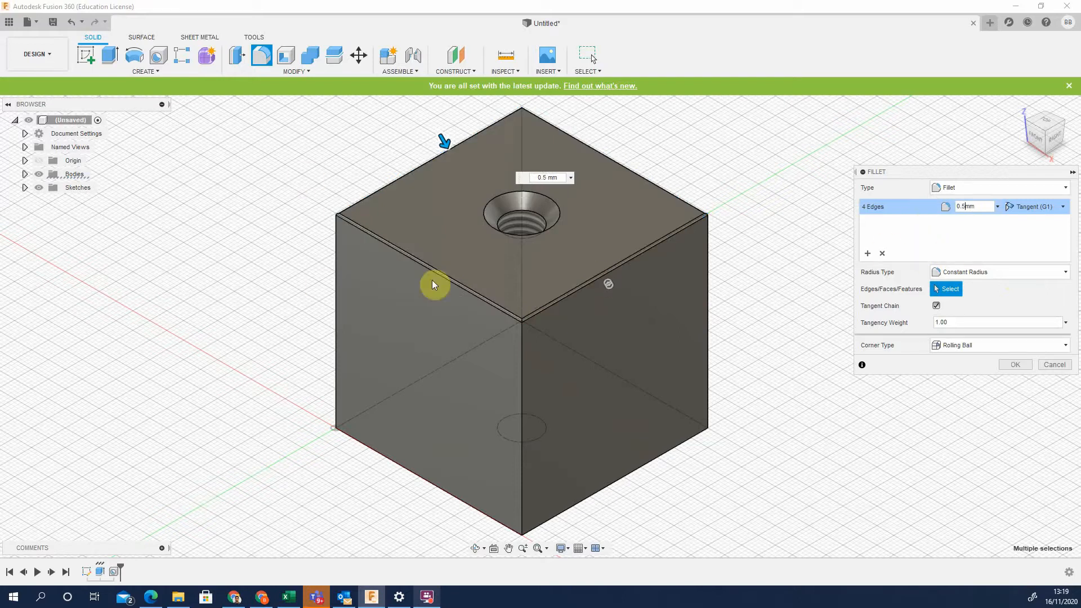
click(969, 345)
click(1015, 364)
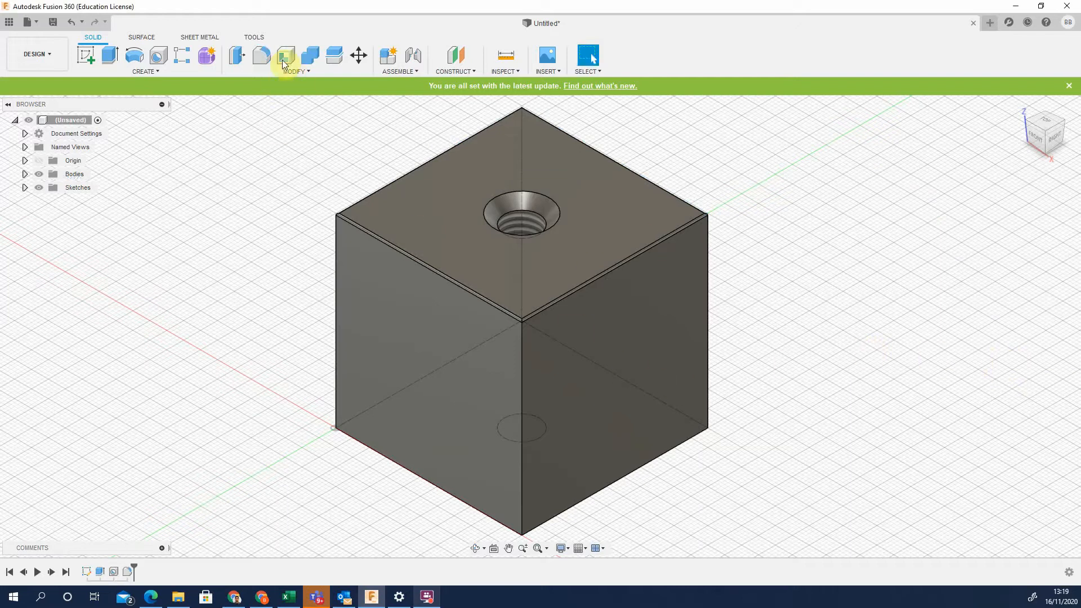
click(262, 55)
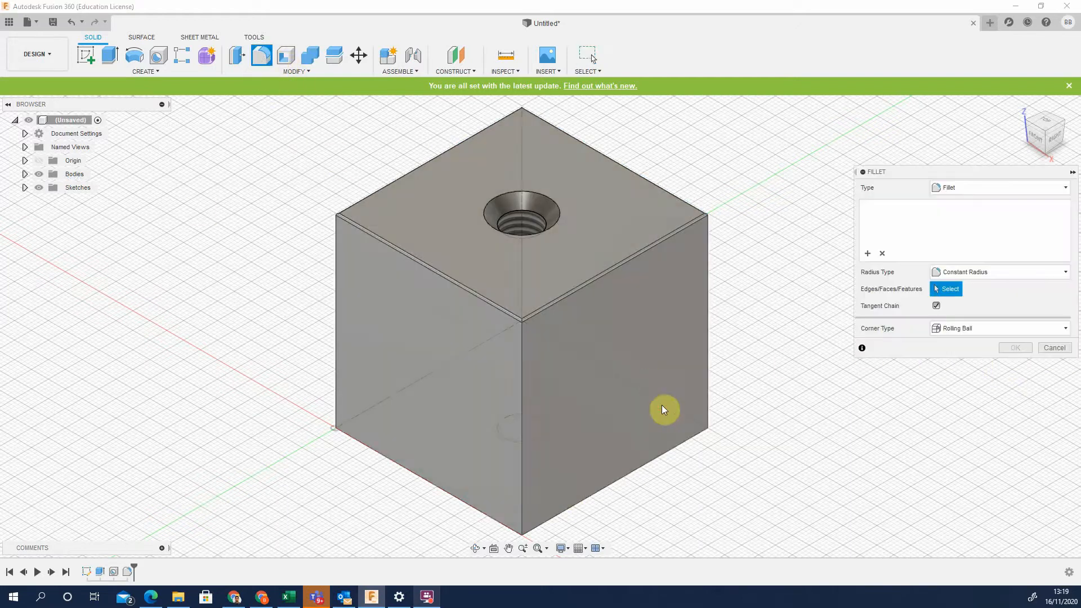
click(651, 382)
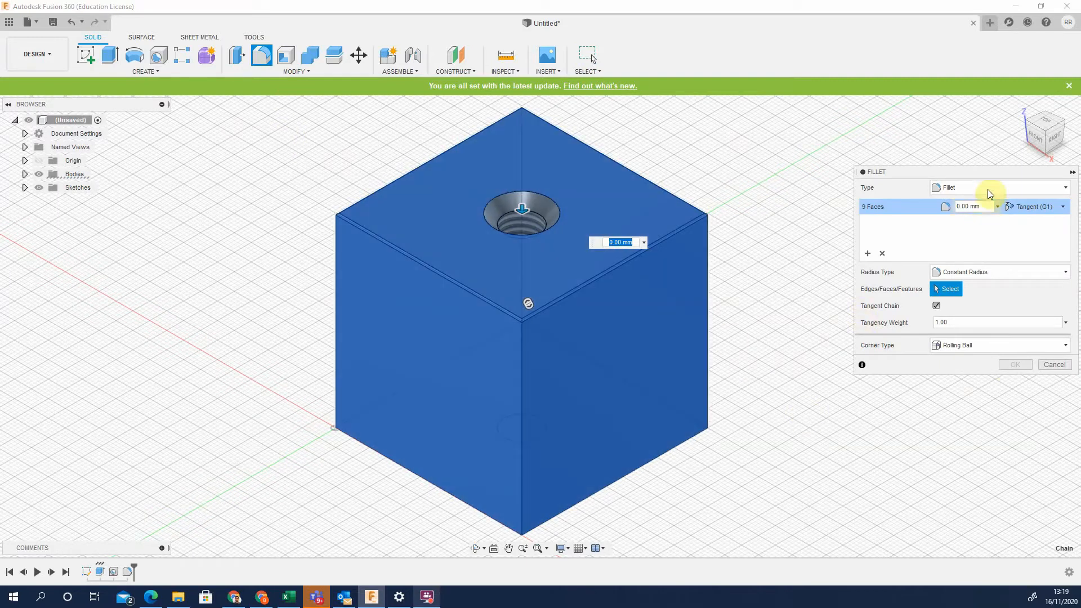
click(988, 188)
click(989, 188)
click(1052, 365)
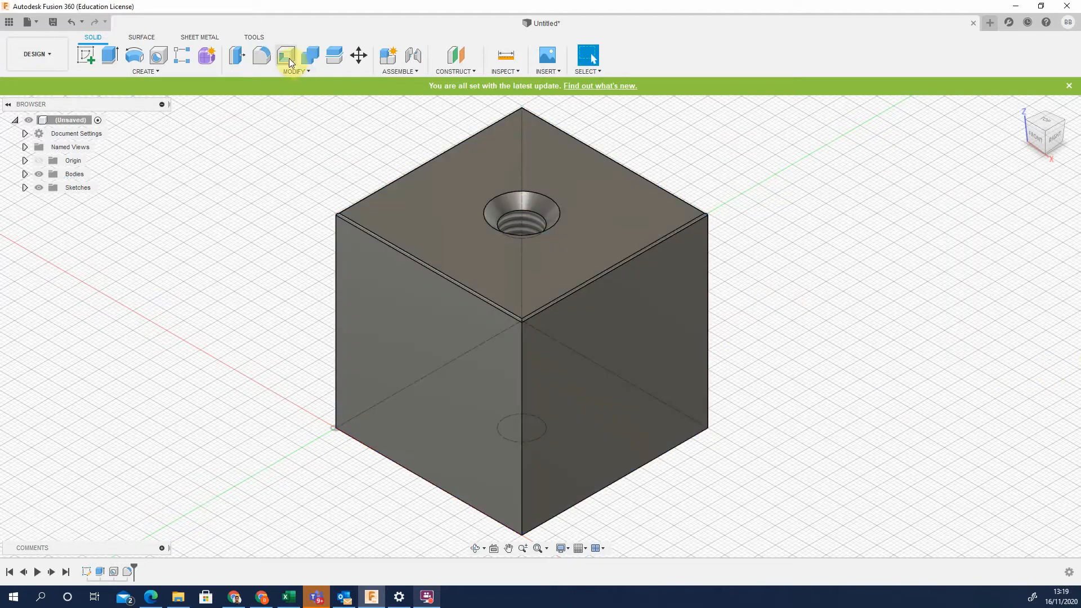
Try a 22 mm constant-radius fillet on the faces and edges of the whole cube
click(241, 55)
drag(424, 340, 269, 393)
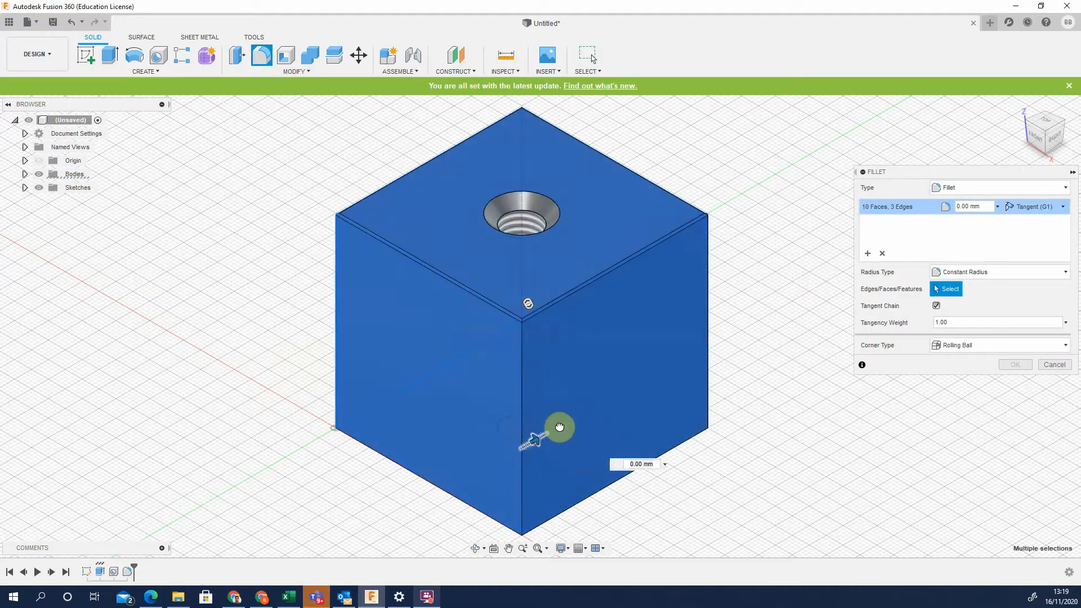
mouse_move(559, 427)
mouse_down()
mouse_move(671, 382)
mouse_move(518, 427)
mouse_move(536, 439)
mouse_move(489, 466)
mouse_move(524, 450)
mouse_move(532, 405)
mouse_move(518, 452)
mouse_up()
click(522, 447)
drag(517, 446, 519, 426)
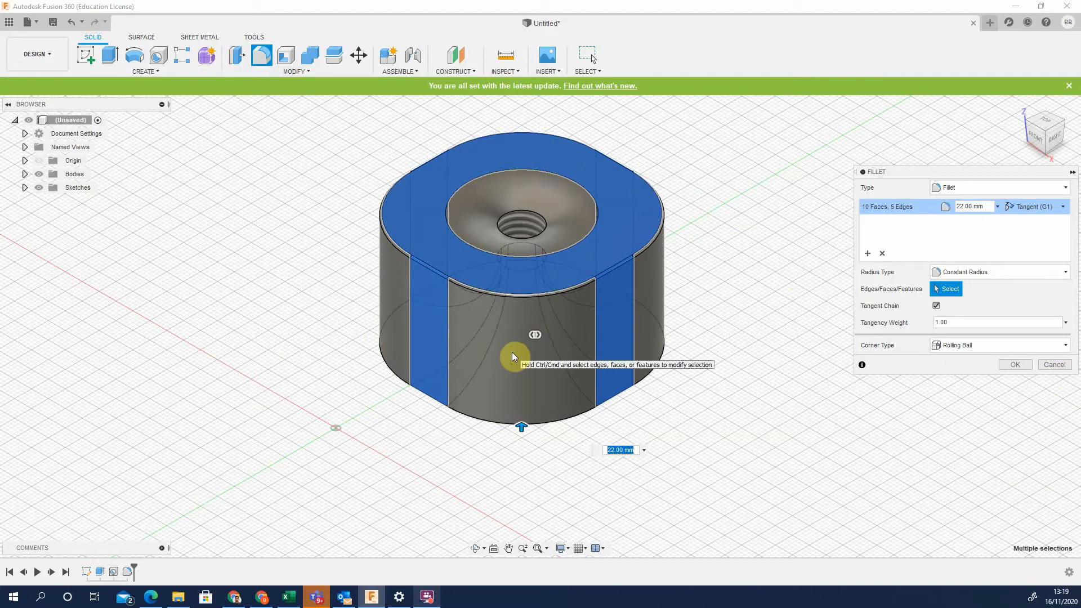
click(1060, 365)
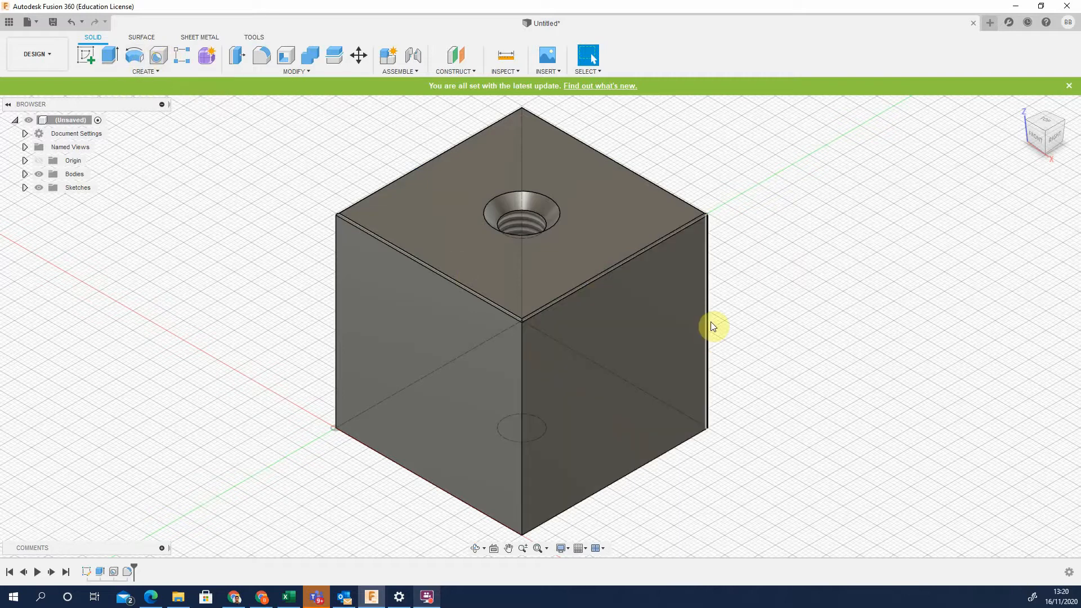
Review Admin Project and Default Project as save locations for the design, and leave without saving
scroll(708, 319, down, 2)
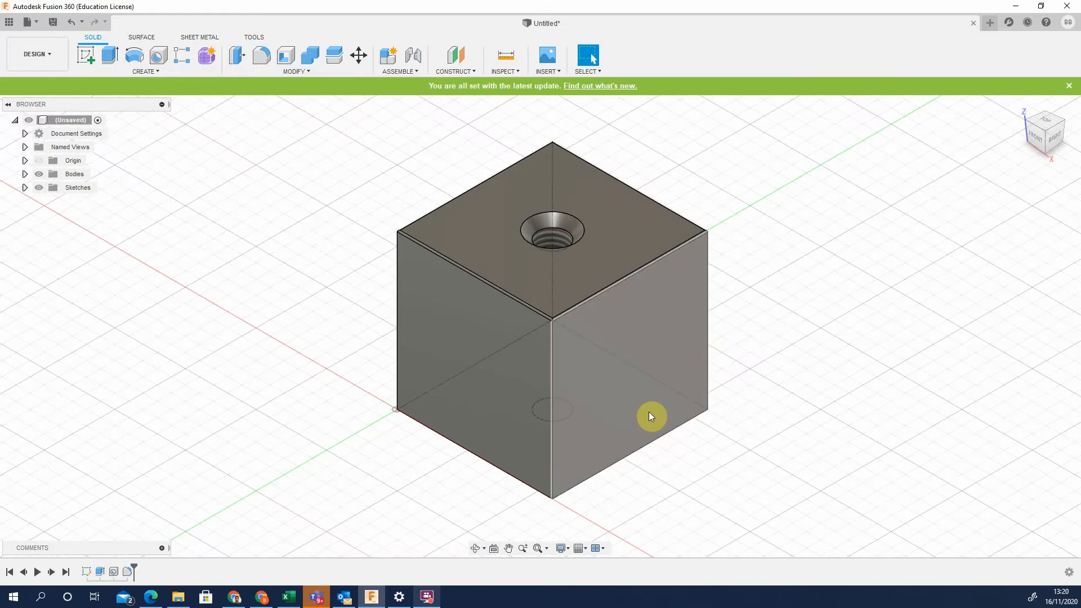
click(53, 21)
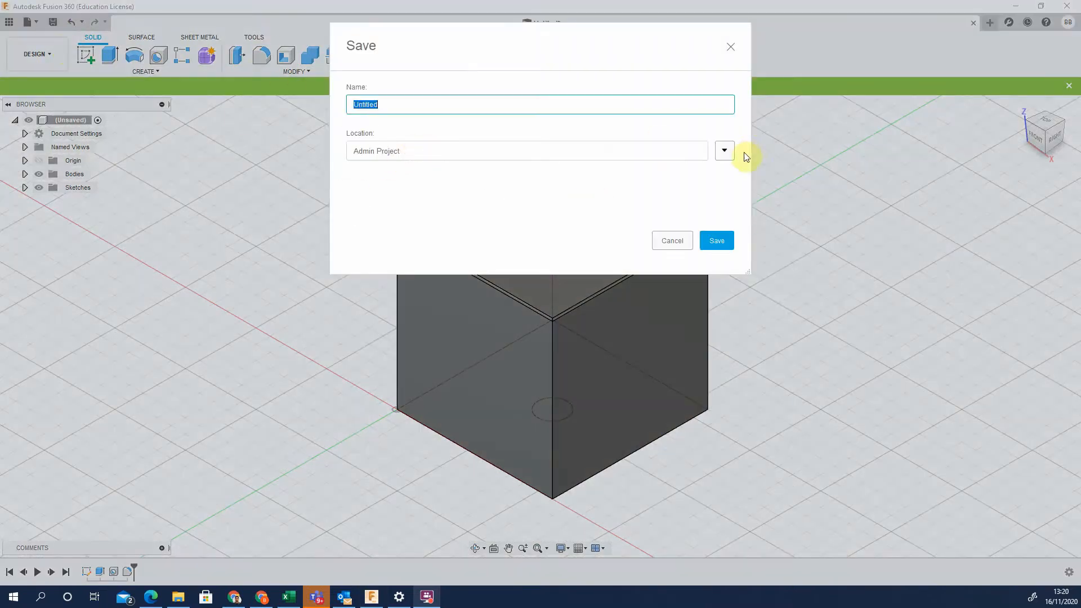
click(733, 152)
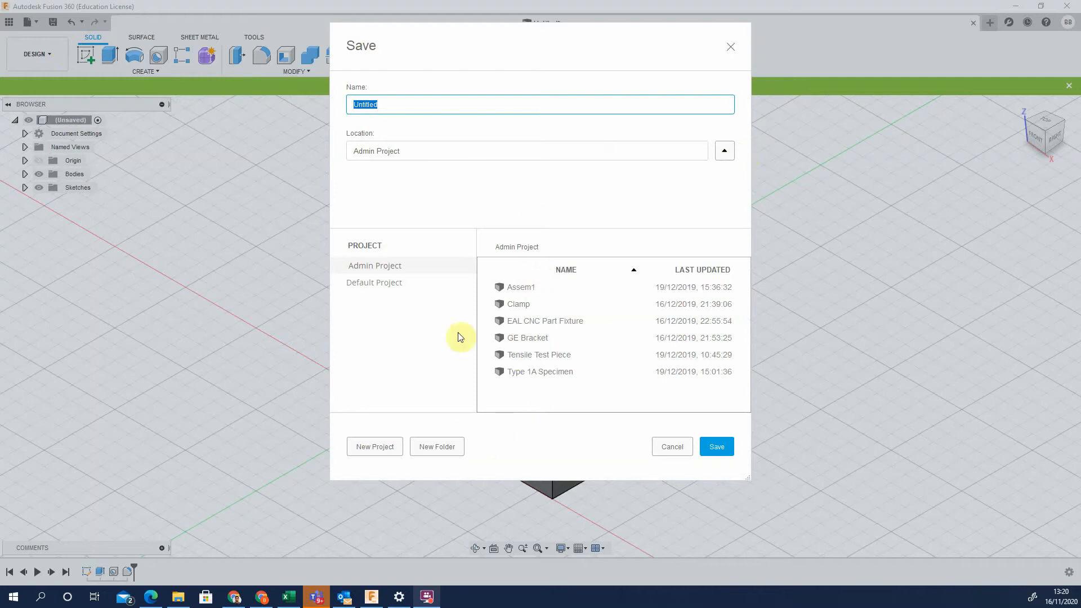
click(393, 267)
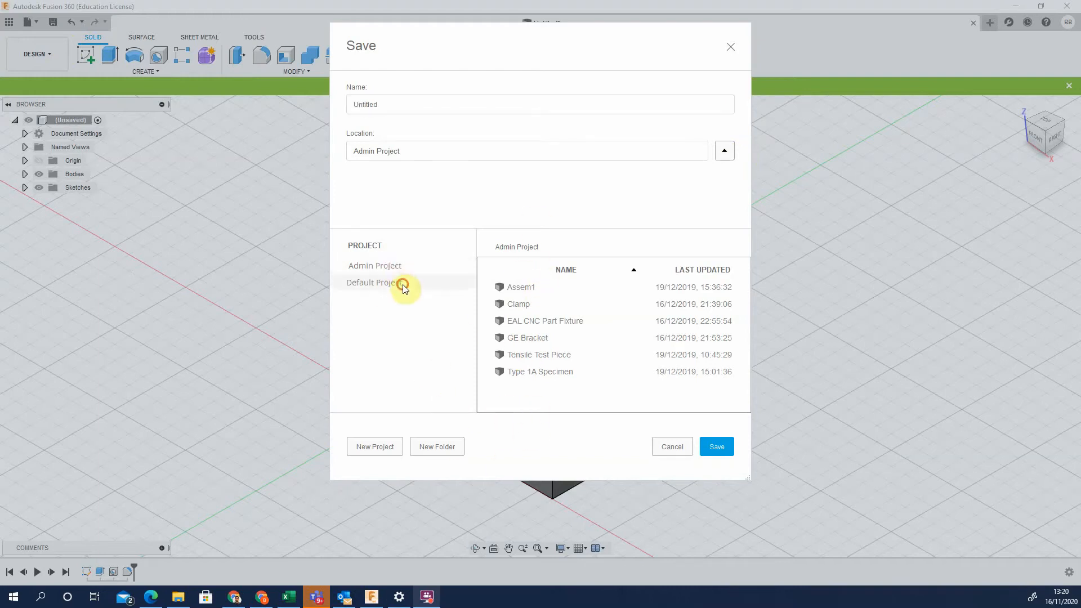
click(403, 284)
click(403, 266)
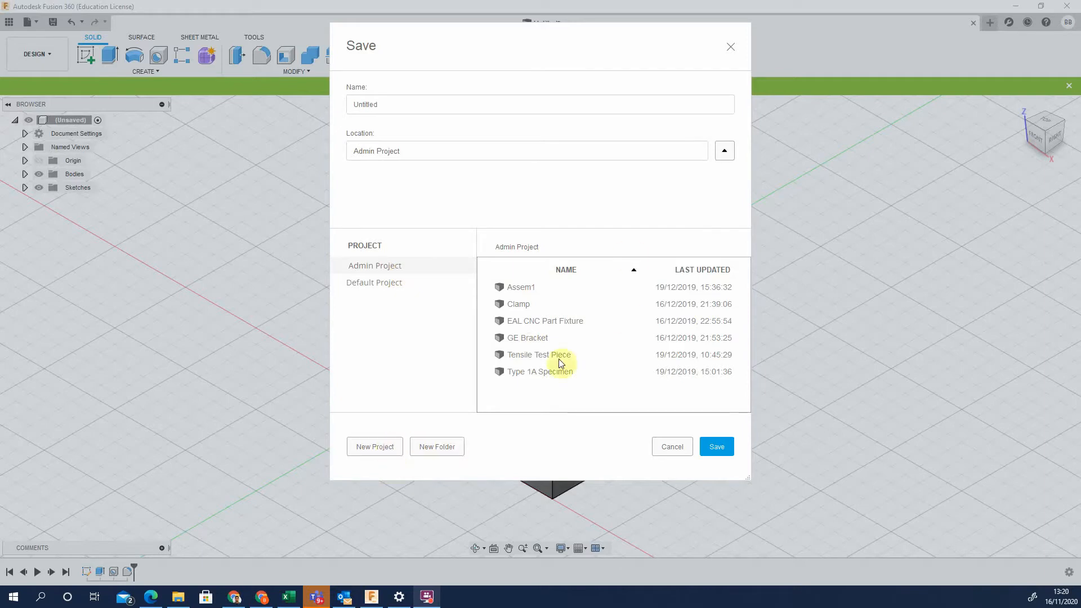
click(680, 448)
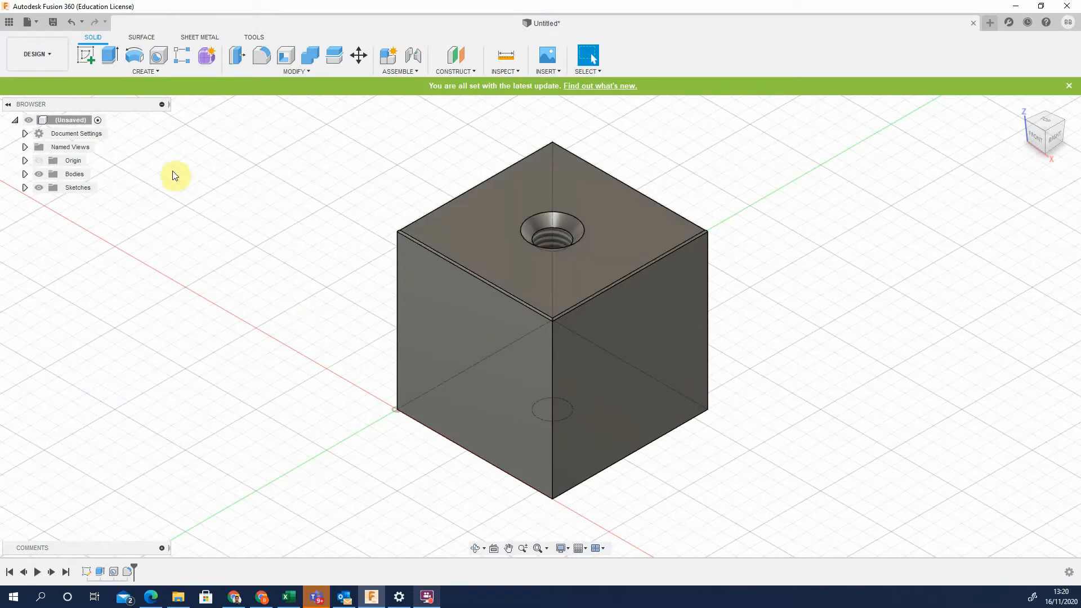
Using the surface modelling tools, sketch a 16 mm diameter circle on the front origin plane within the cube's outline
scroll(500, 256, down, 1)
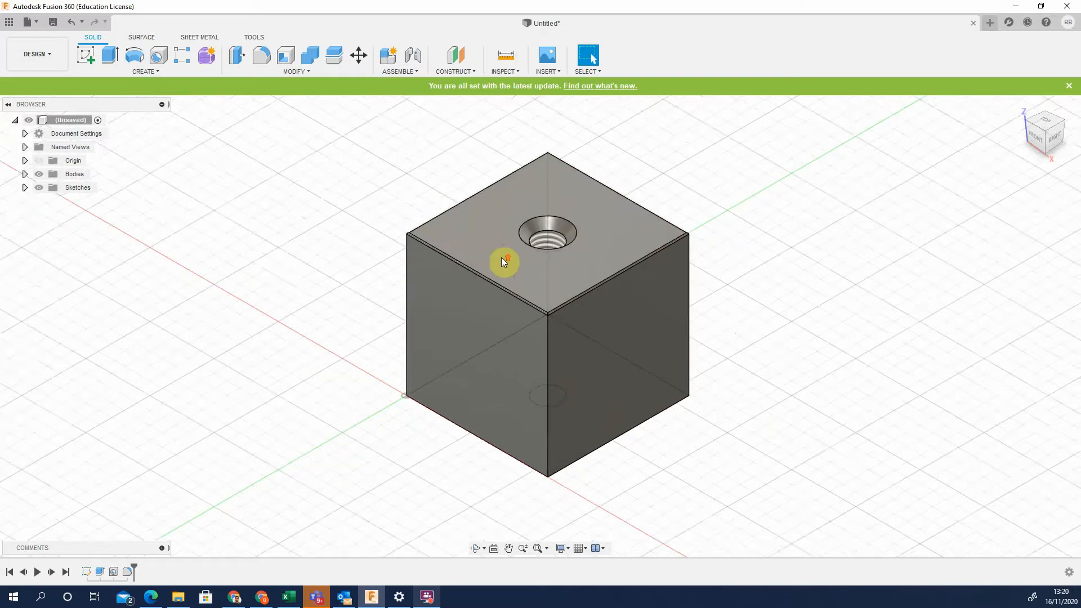
middle_drag(578, 245, 484, 300)
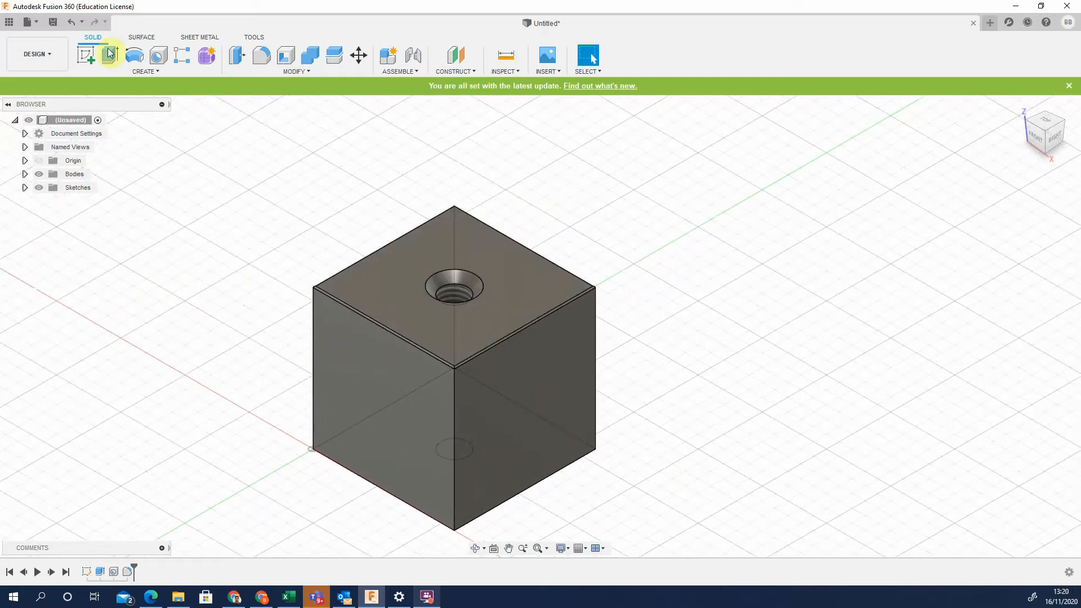
click(150, 38)
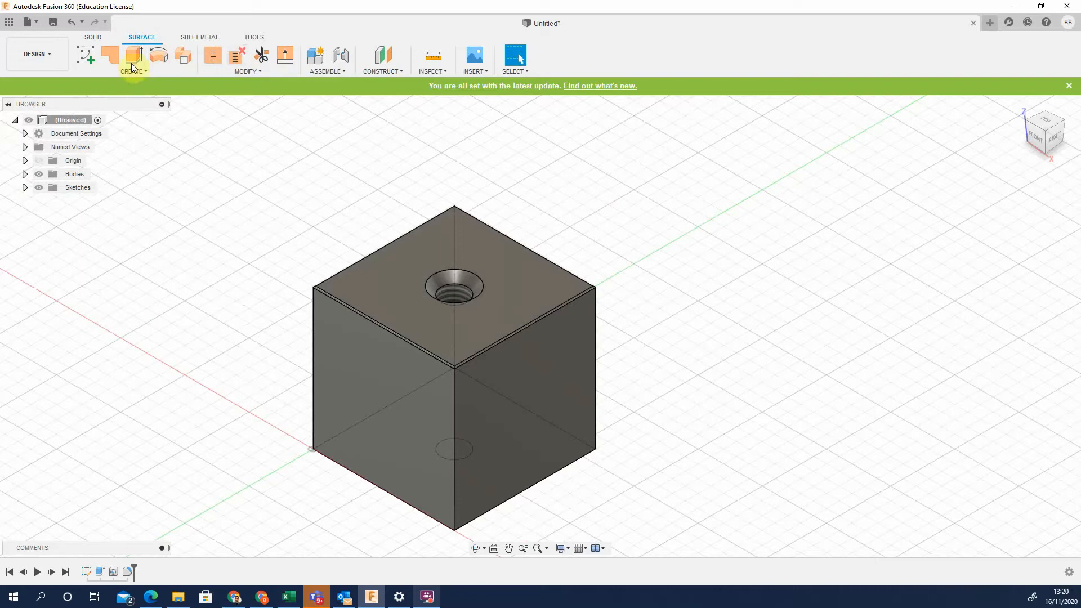
click(92, 63)
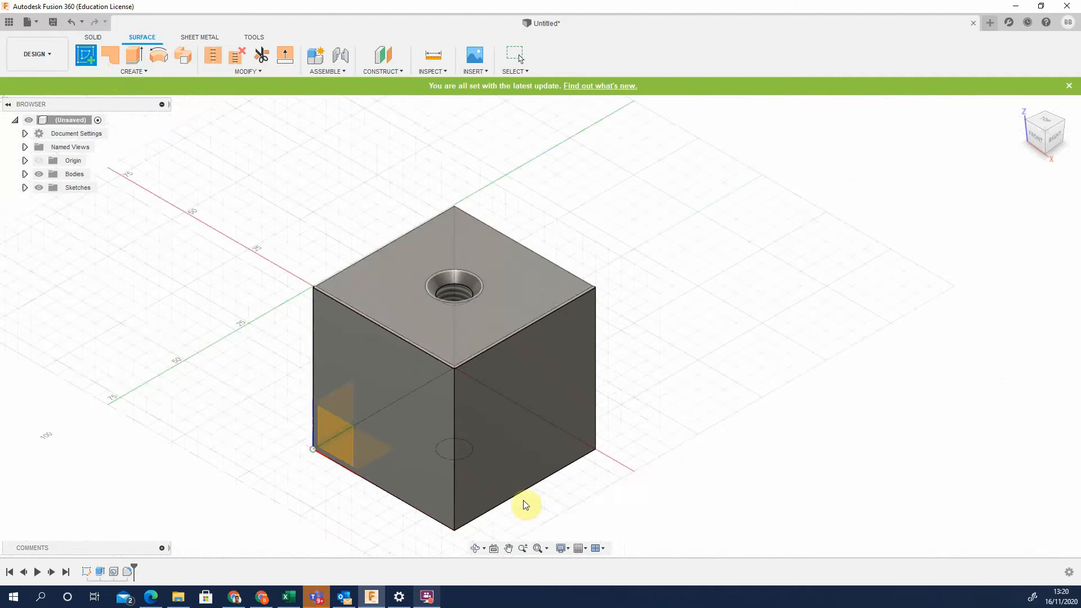
click(336, 433)
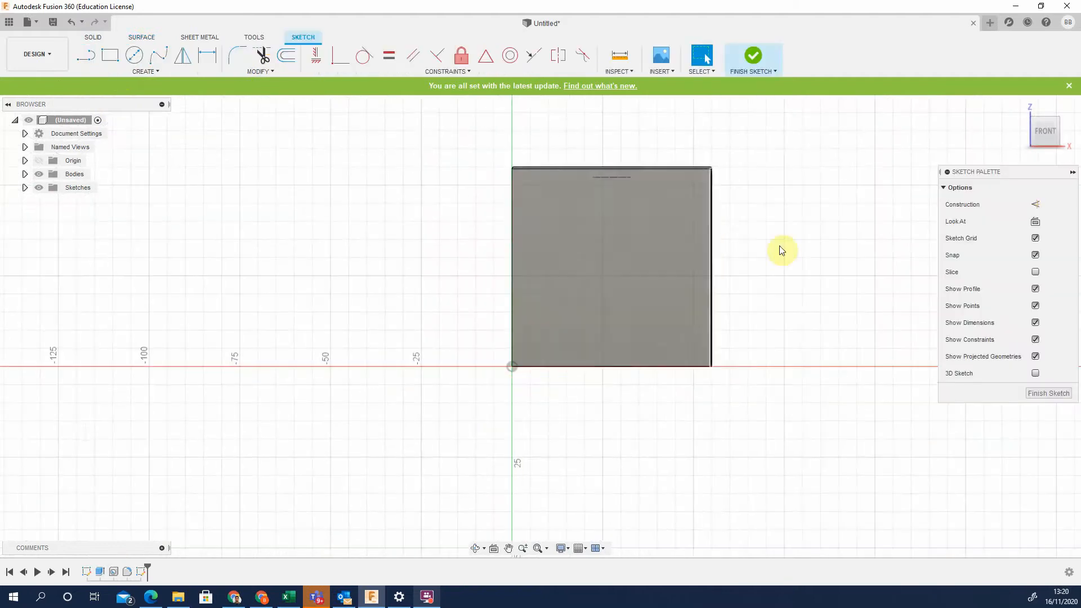
scroll(779, 245, up, 2)
click(134, 54)
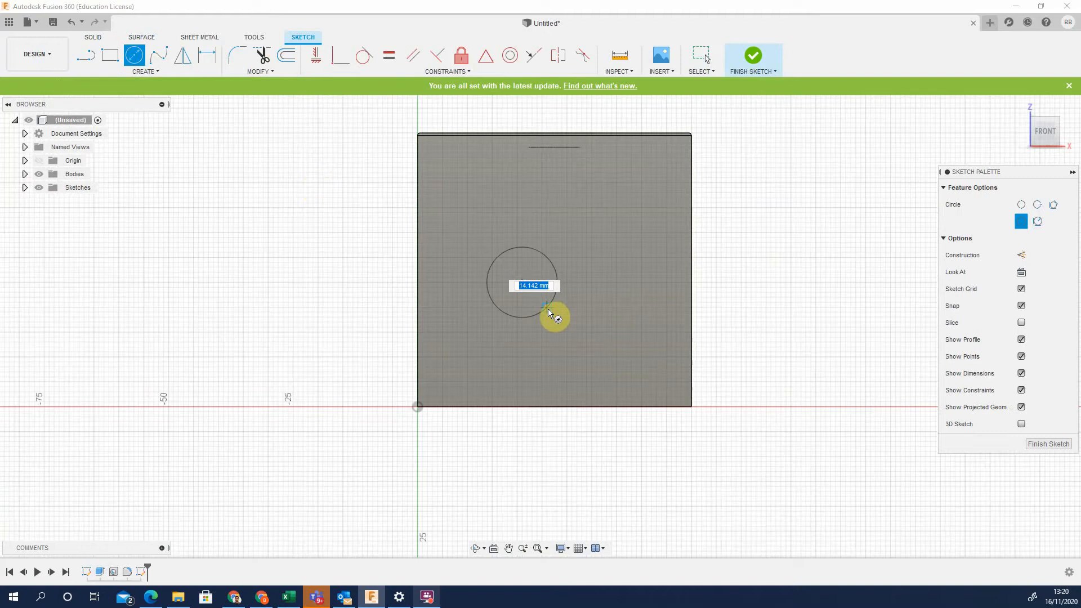
text(16)
key(Return)
key(Escape)
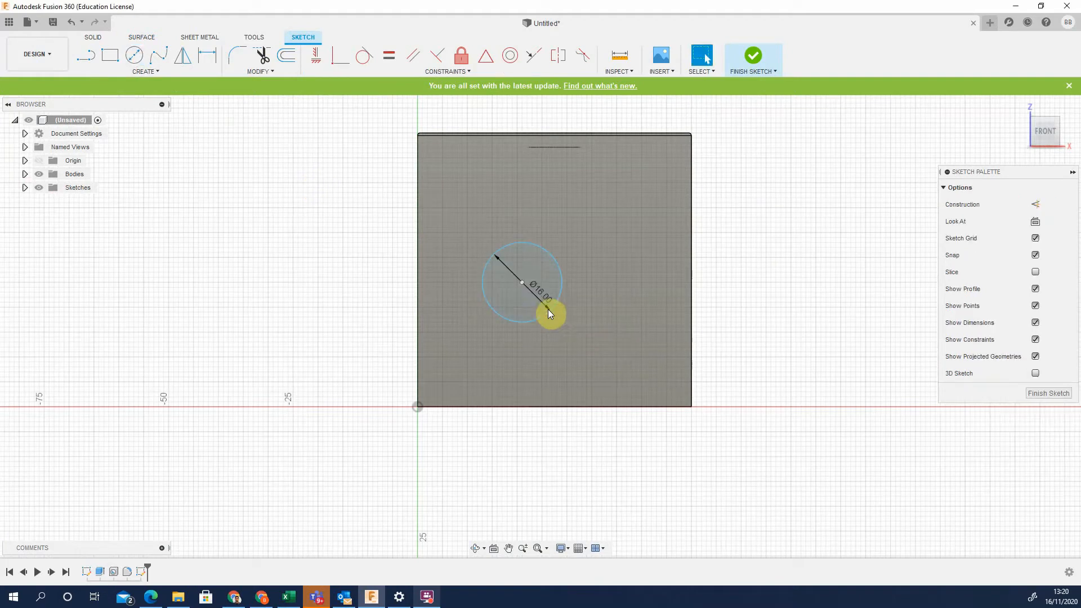
Dimension the circle's centre 27.5 mm from the front face's left edge and 27.5 mm from its bottom edge, and finish the sketch
click(207, 54)
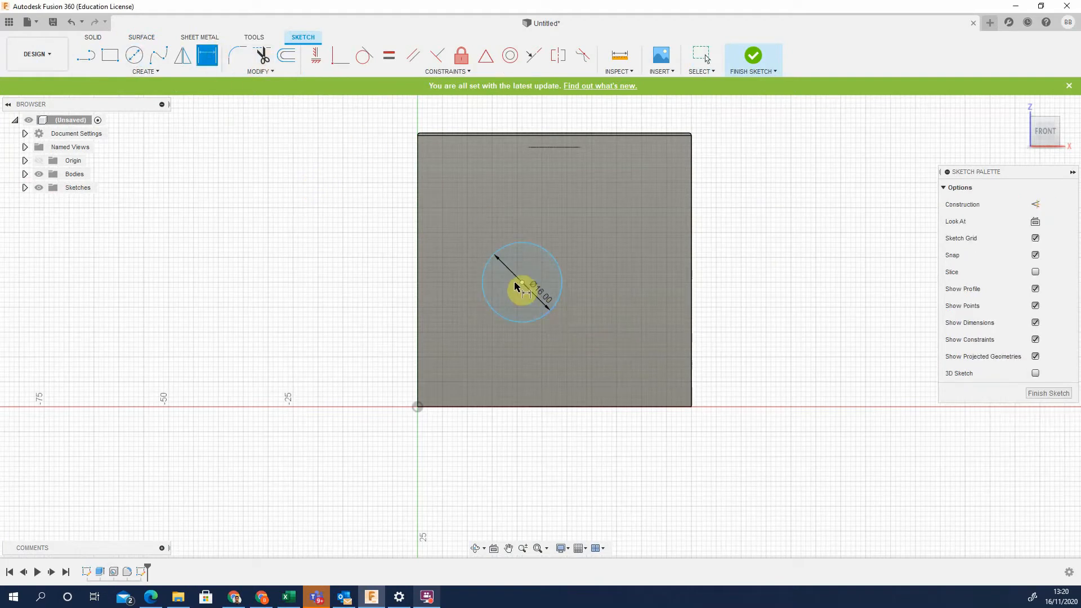
click(417, 294)
click(522, 282)
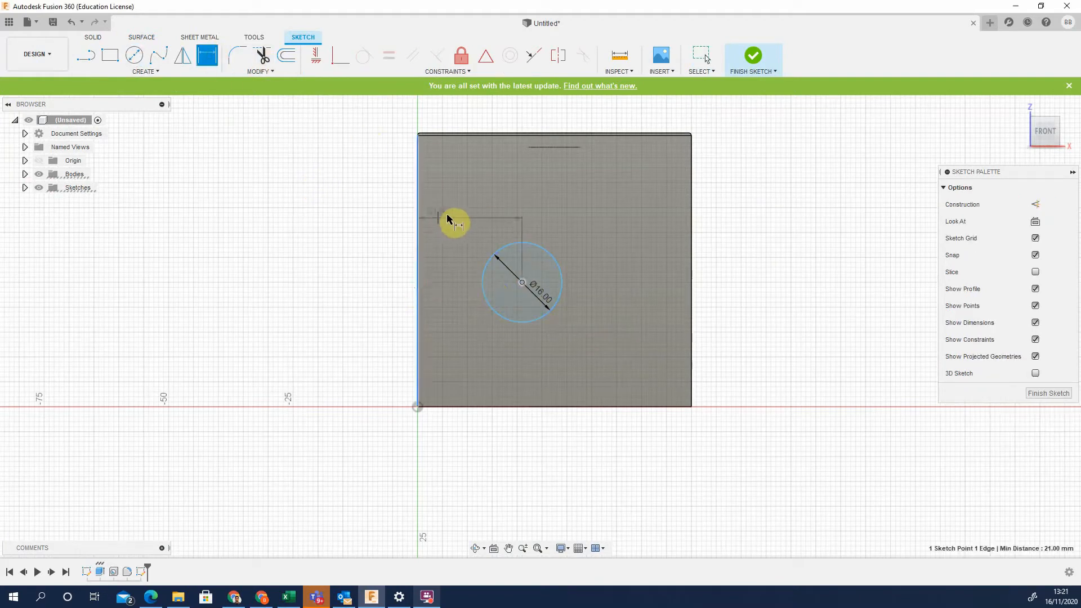
click(449, 214)
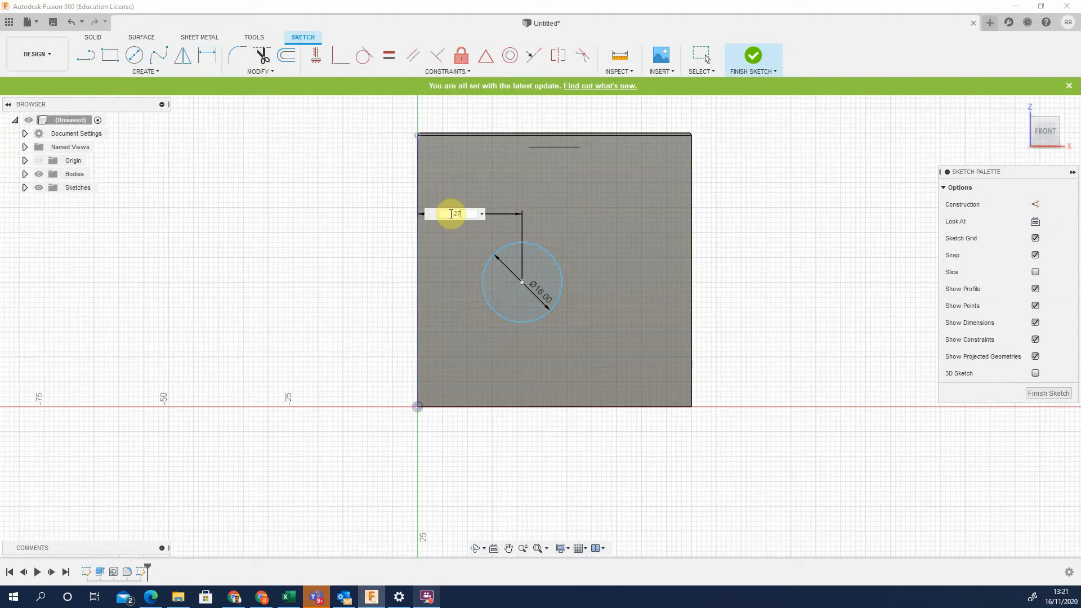
key(Return)
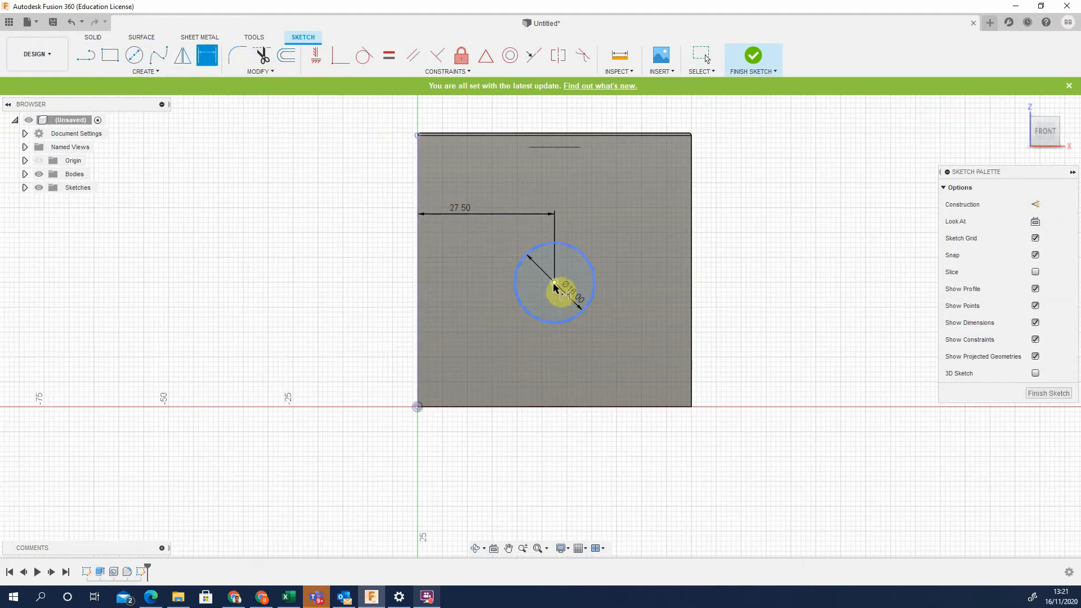
click(594, 406)
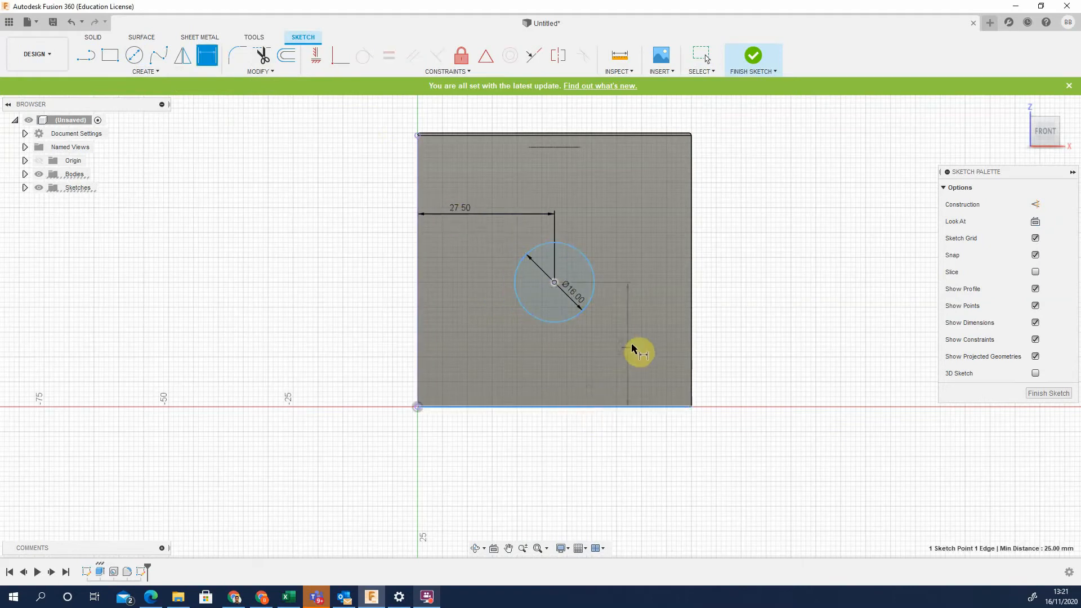
click(632, 344)
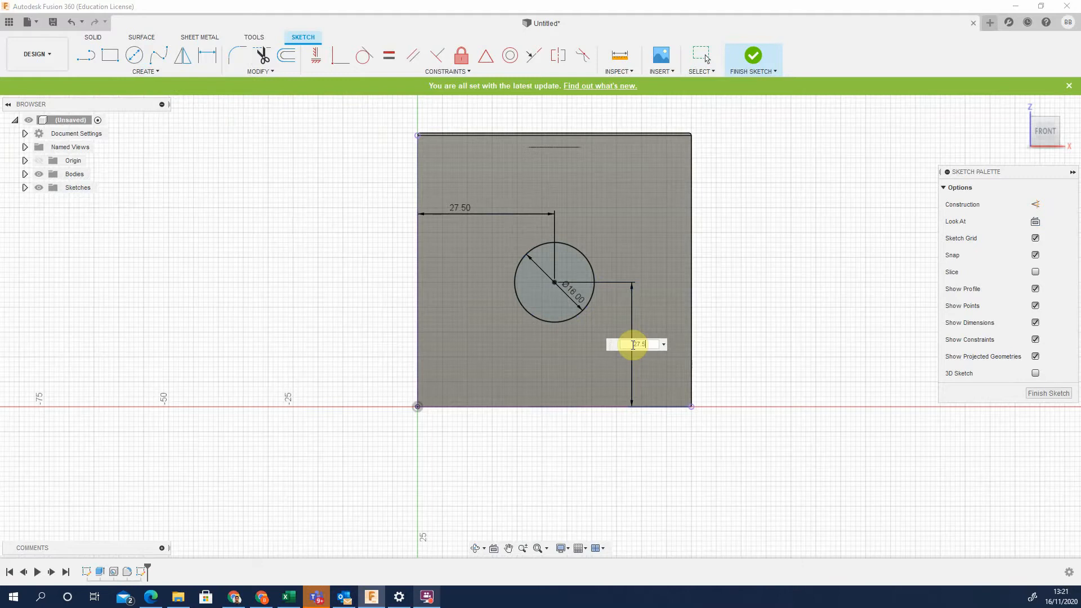
text(27.5)
key(Return)
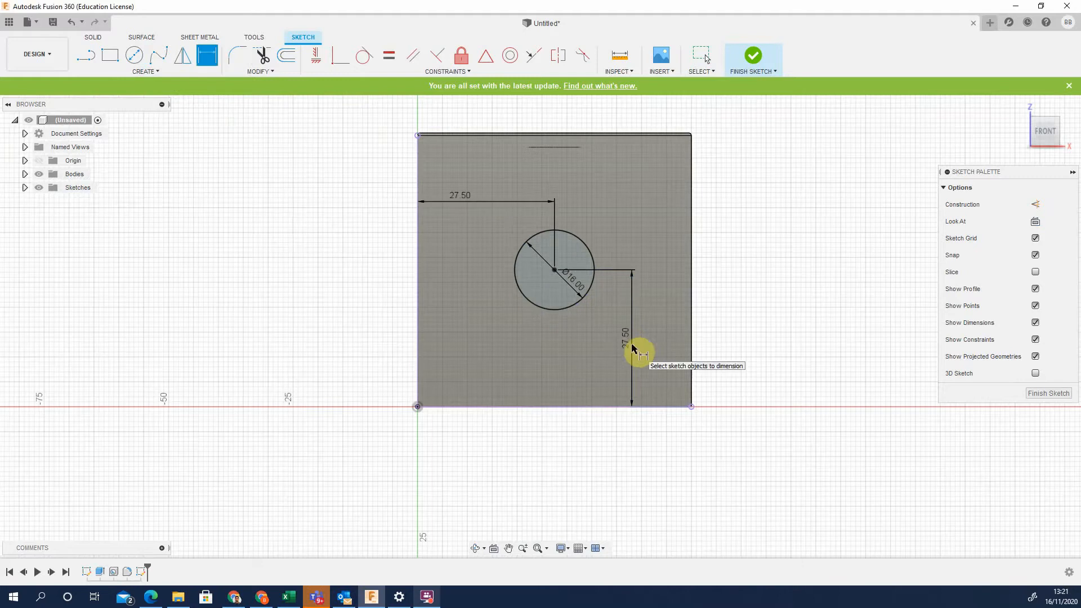
click(754, 54)
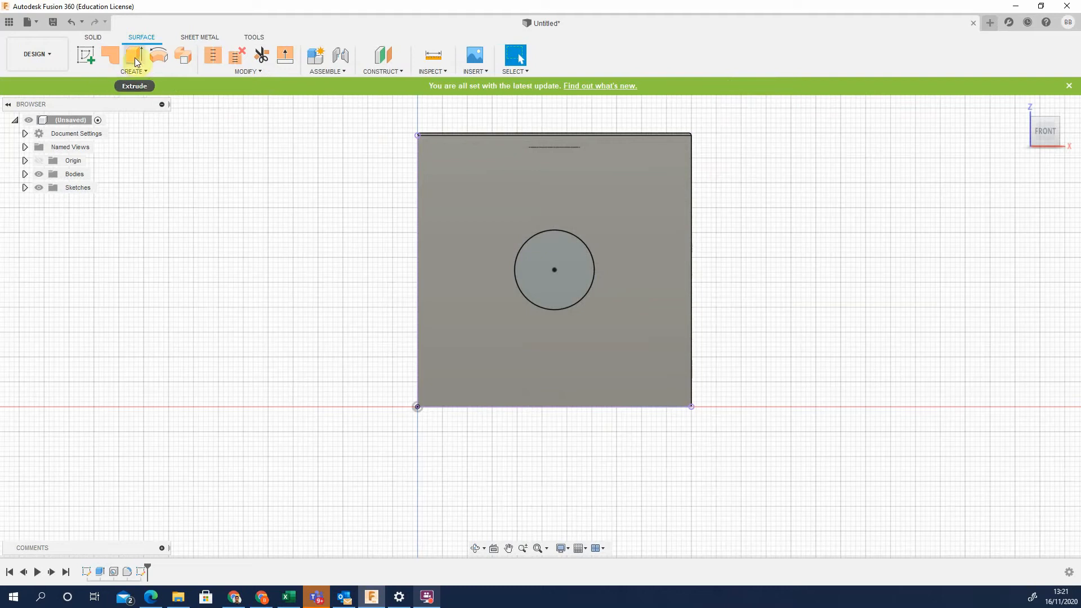
Extrude the 16 mm circle on the front face 32 mm into the cube as a new surface body
click(134, 58)
click(586, 282)
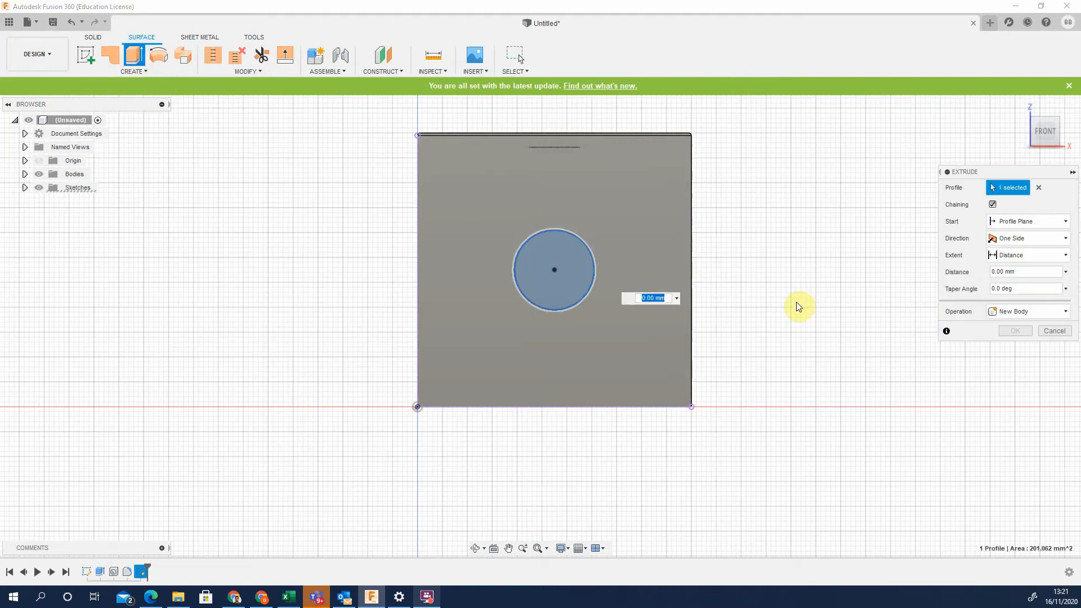
shift+middle_drag(796, 306, 755, 337)
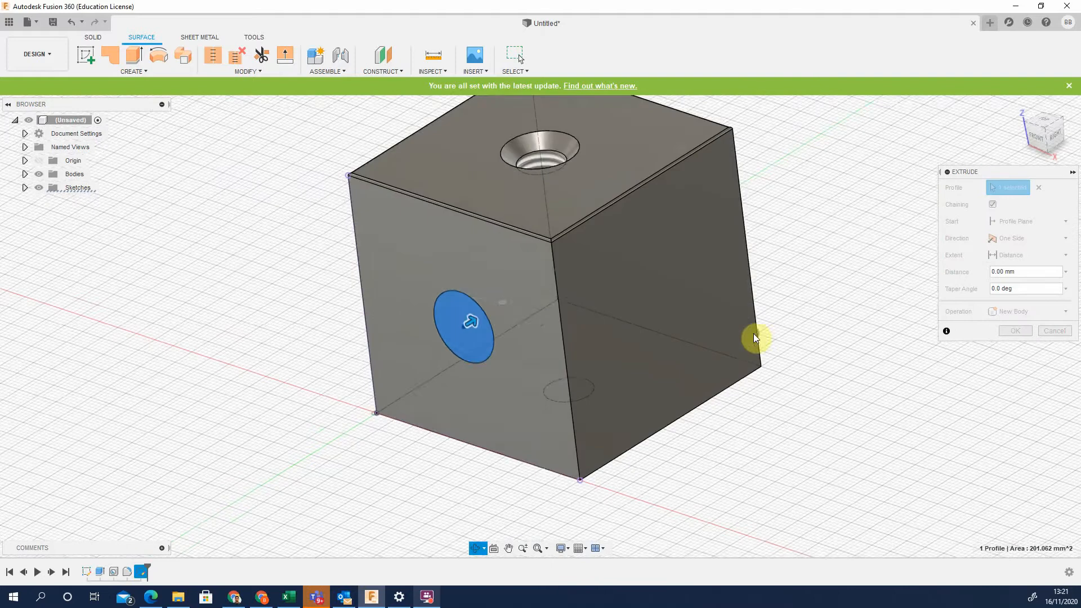
drag(468, 319, 591, 276)
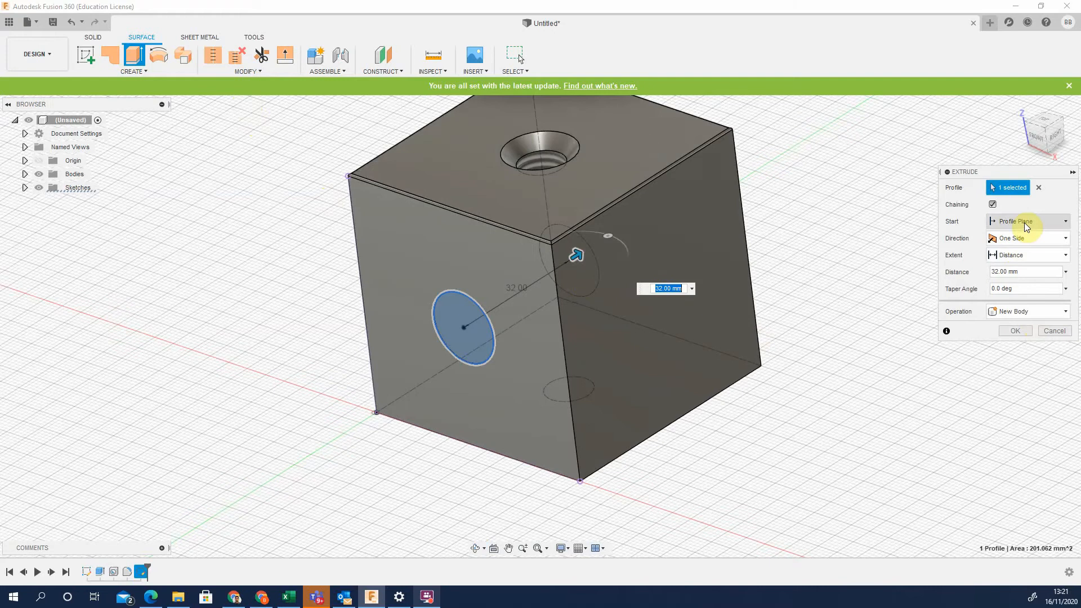
click(1014, 331)
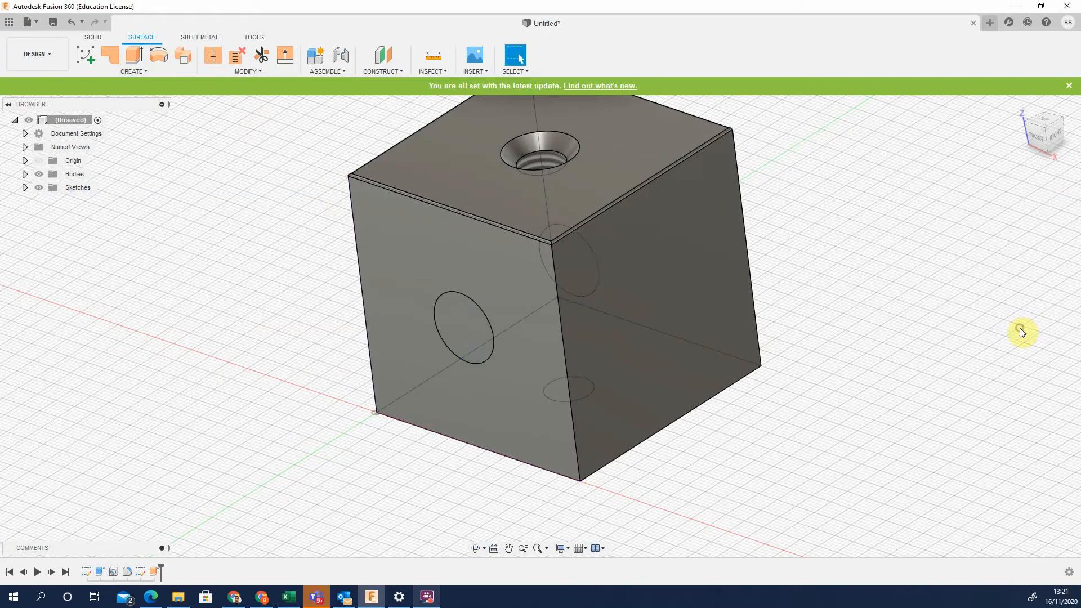
Extrude the cube's front face 16 mm outward as a new surface body
click(468, 320)
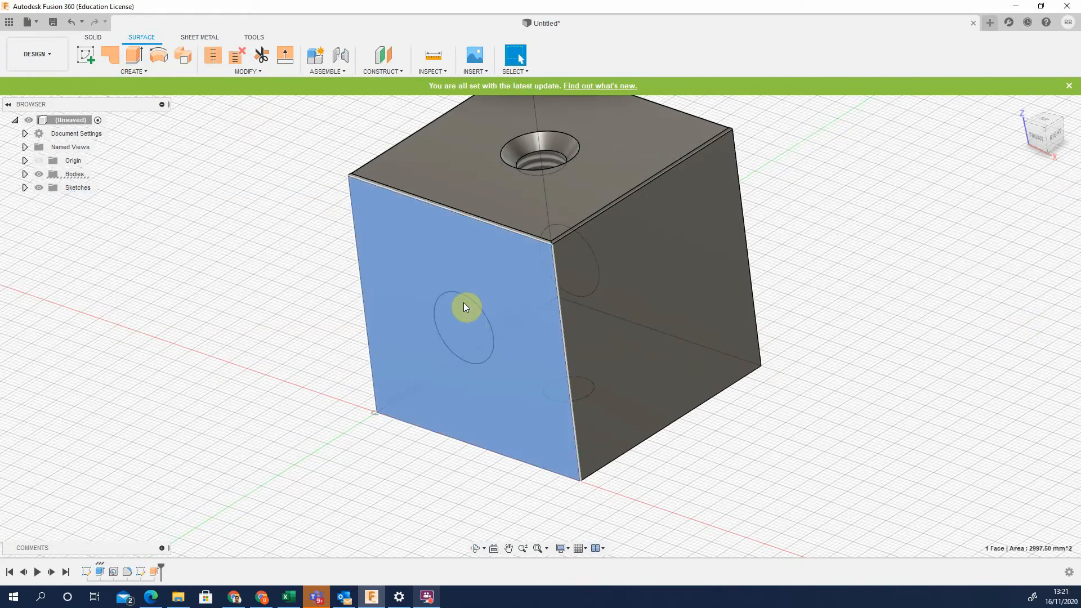
click(132, 58)
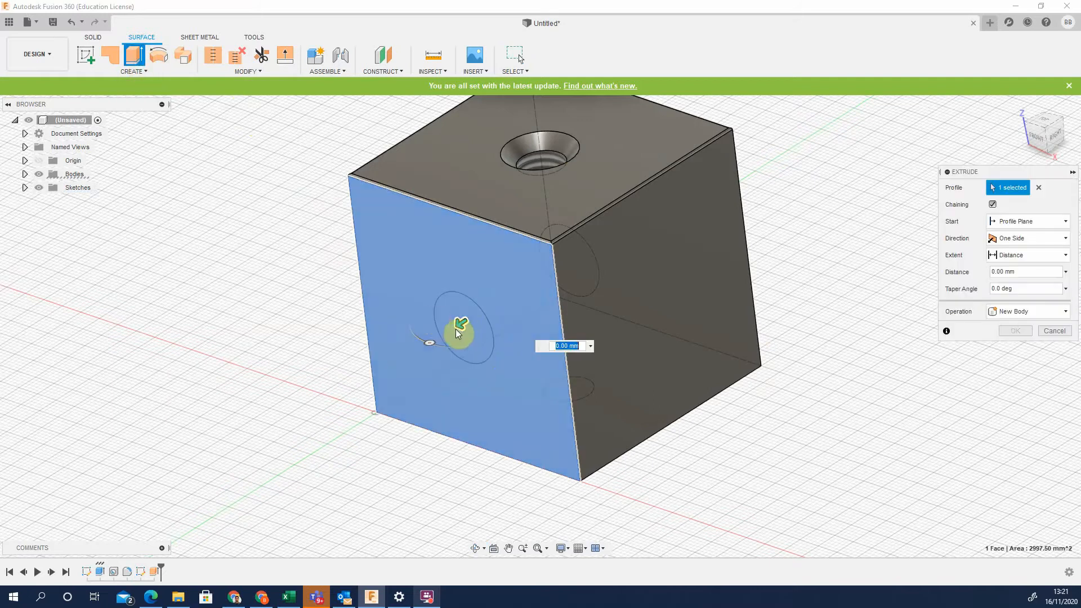
drag(459, 324, 409, 356)
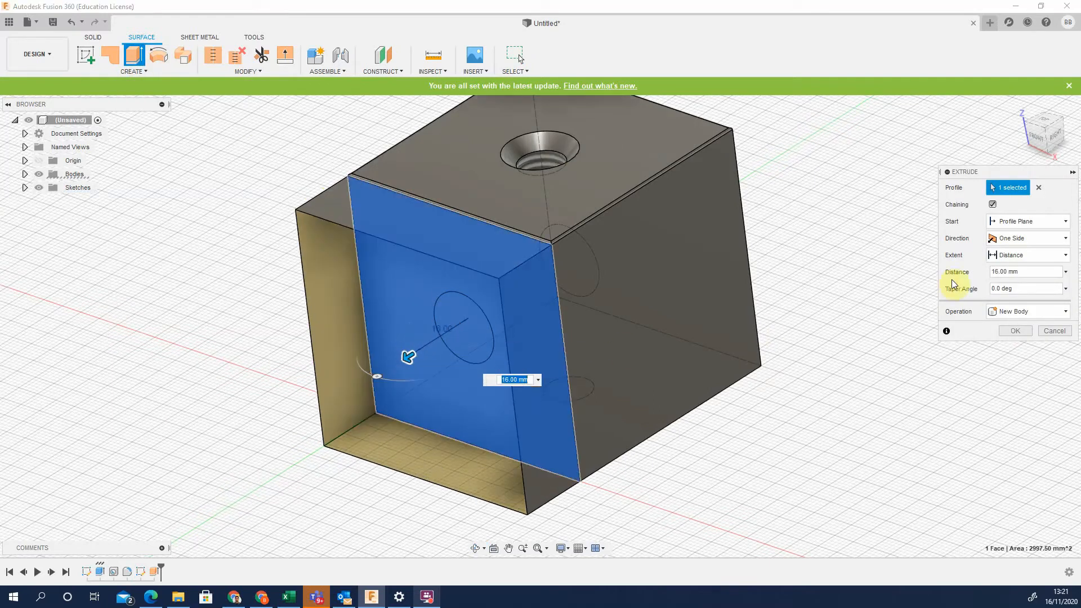
click(1013, 331)
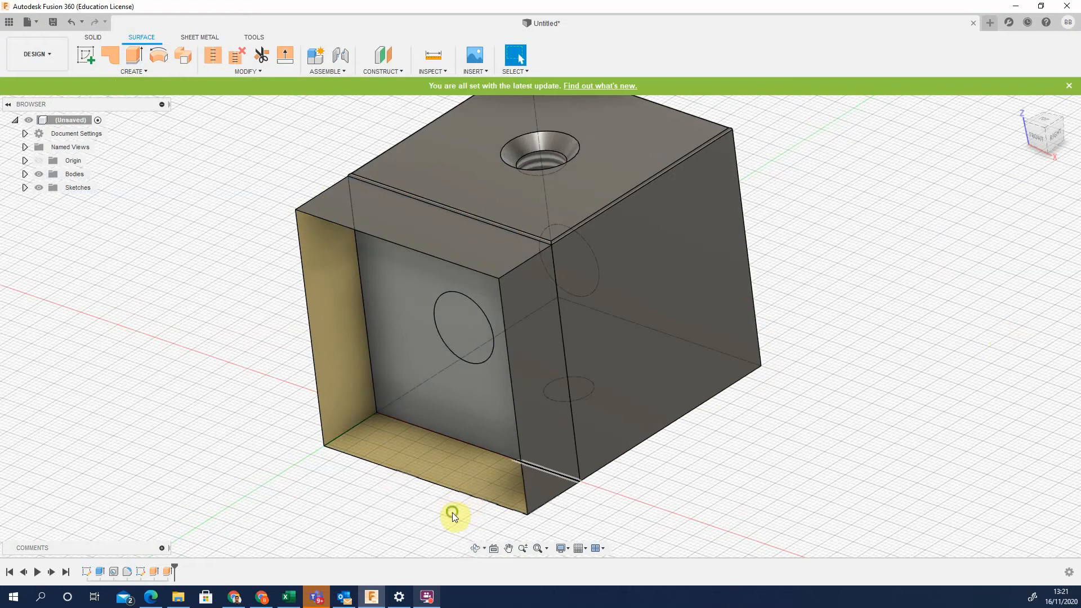
Patch the open front end of the extruded surface walls as a new body, using its four outer edges as the boundary
shift+middle_drag(452, 513, 539, 494)
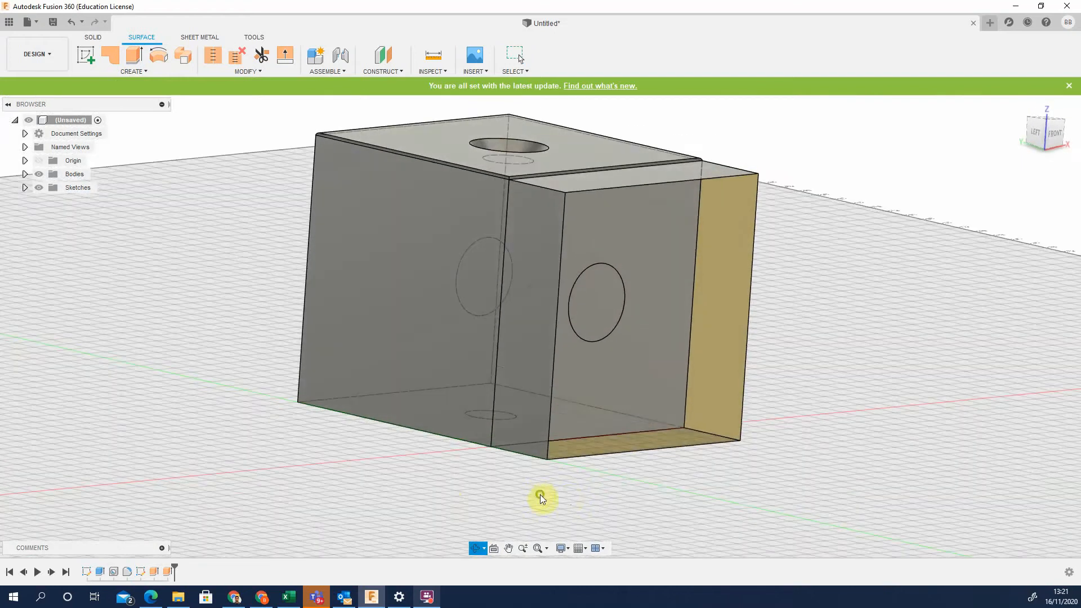
shift+middle_drag(634, 493, 401, 442)
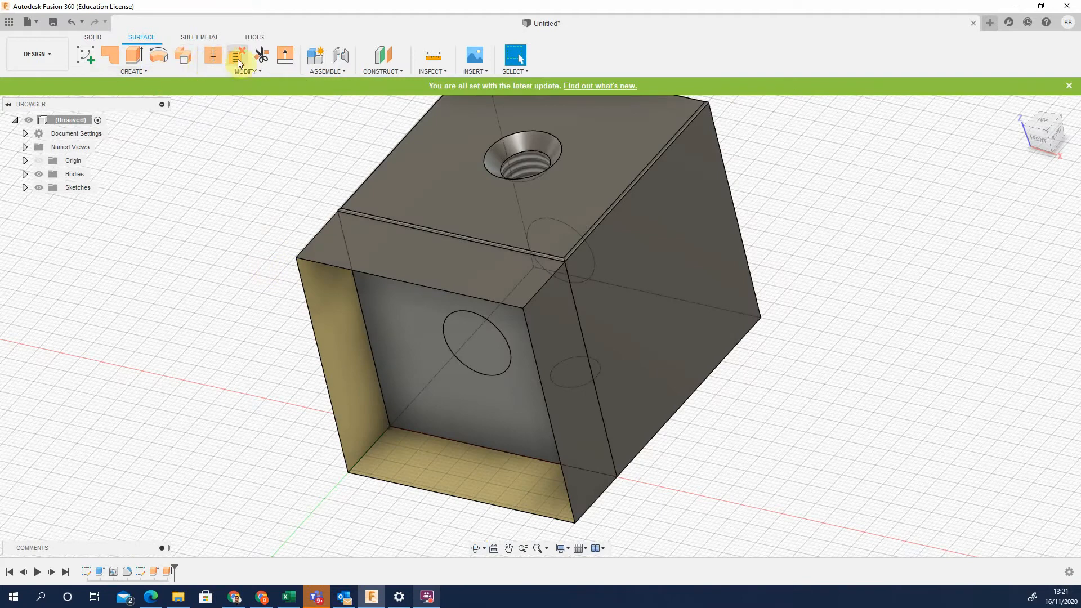
click(118, 62)
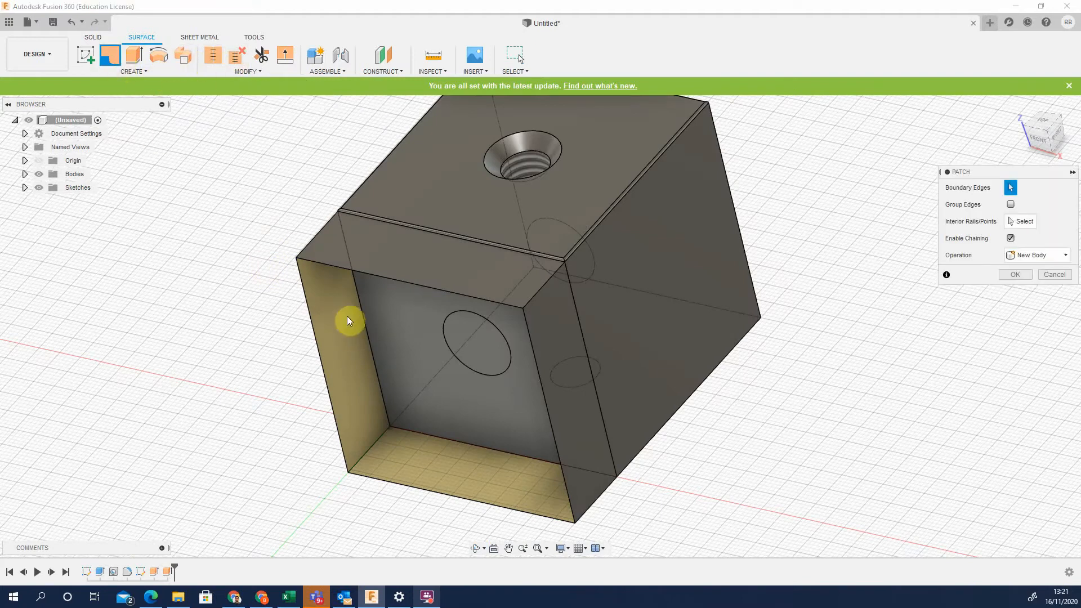
click(302, 265)
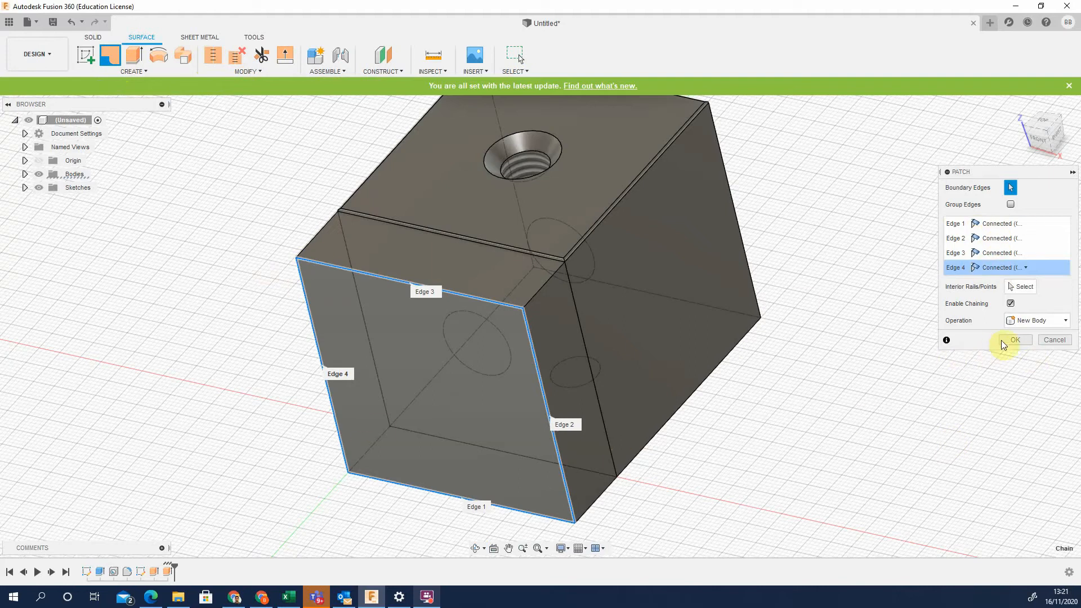
click(1004, 344)
Stitch the extruded surface walls at the front of the cube with a 0.10 mm tolerance
shift+middle_drag(579, 434, 639, 444)
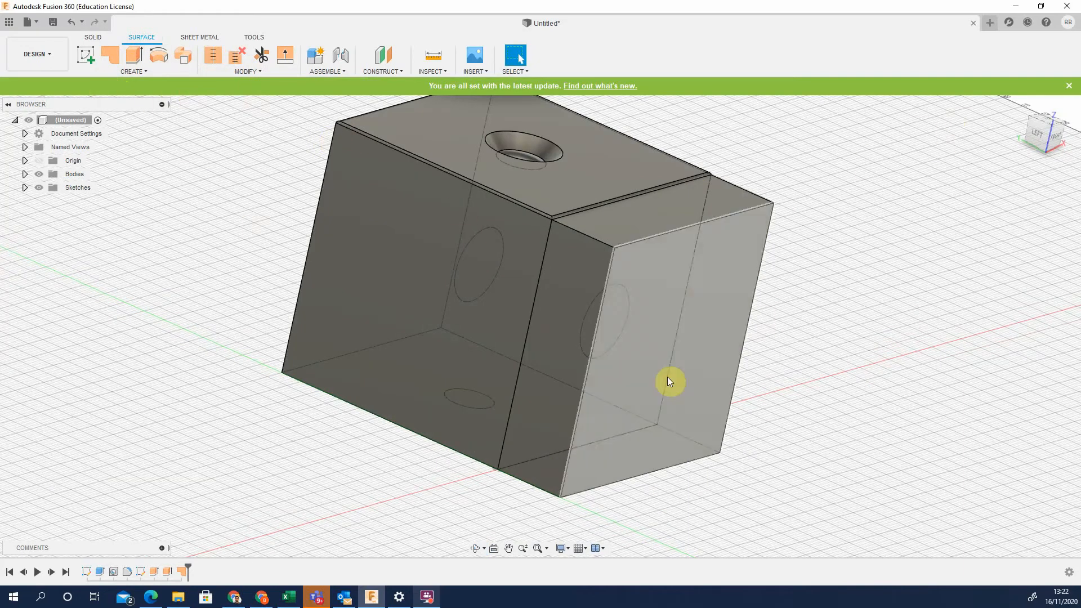
click(213, 60)
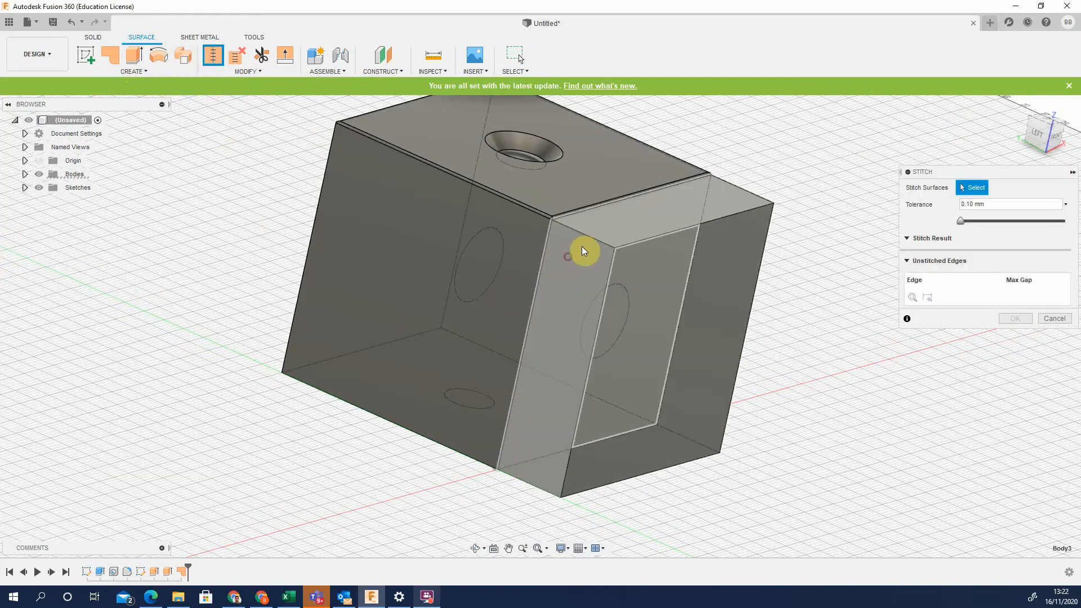
click(583, 251)
click(1020, 416)
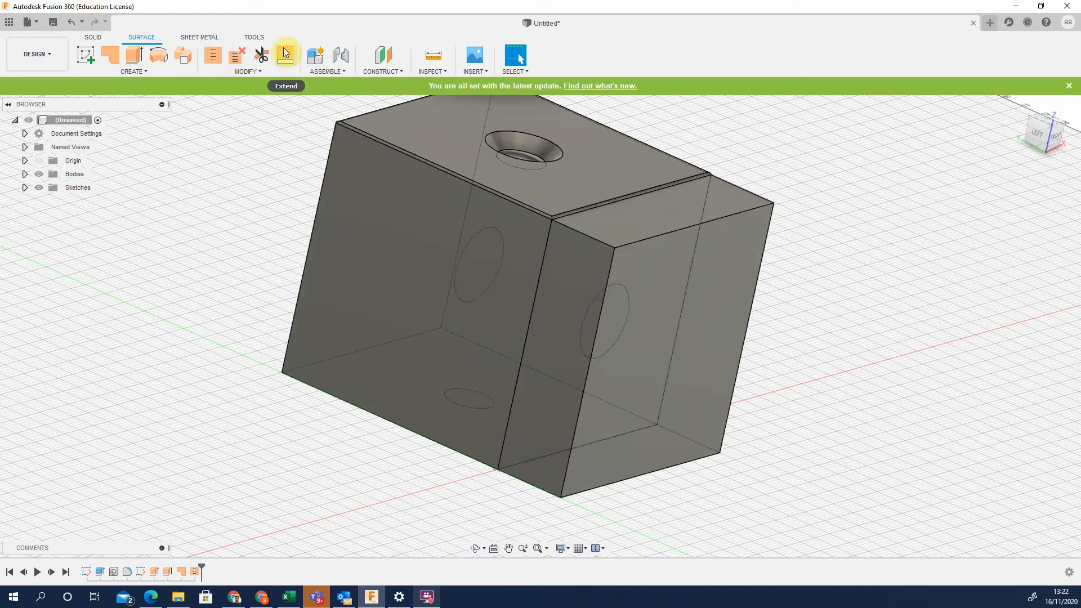
Return to the solid modelling tools after viewing the sheet metal tools, and roll the design history back to just after the fillet
click(201, 38)
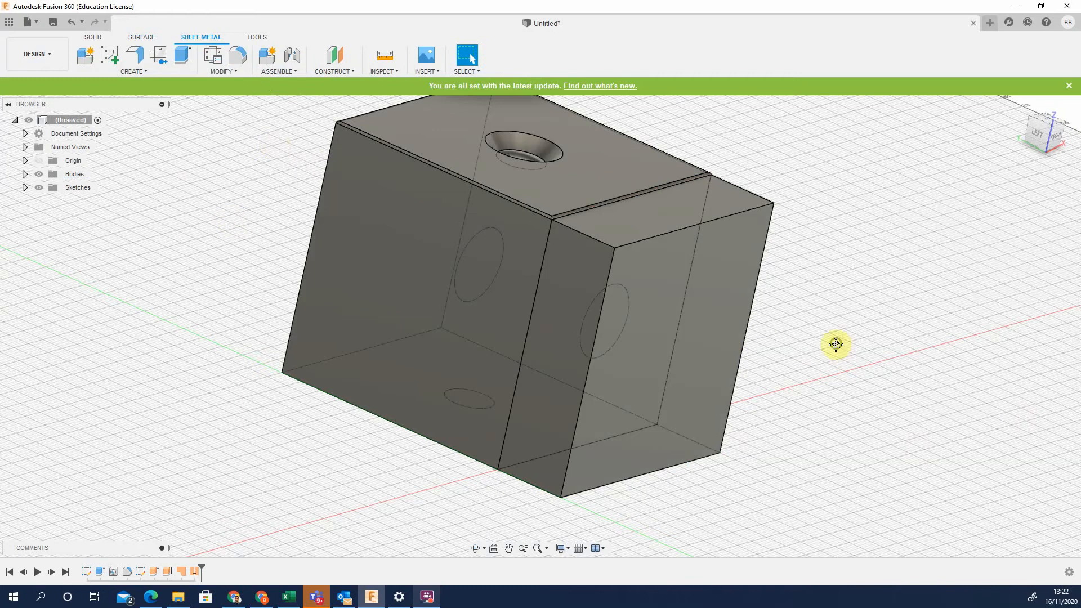
middle_drag(835, 344, 760, 367)
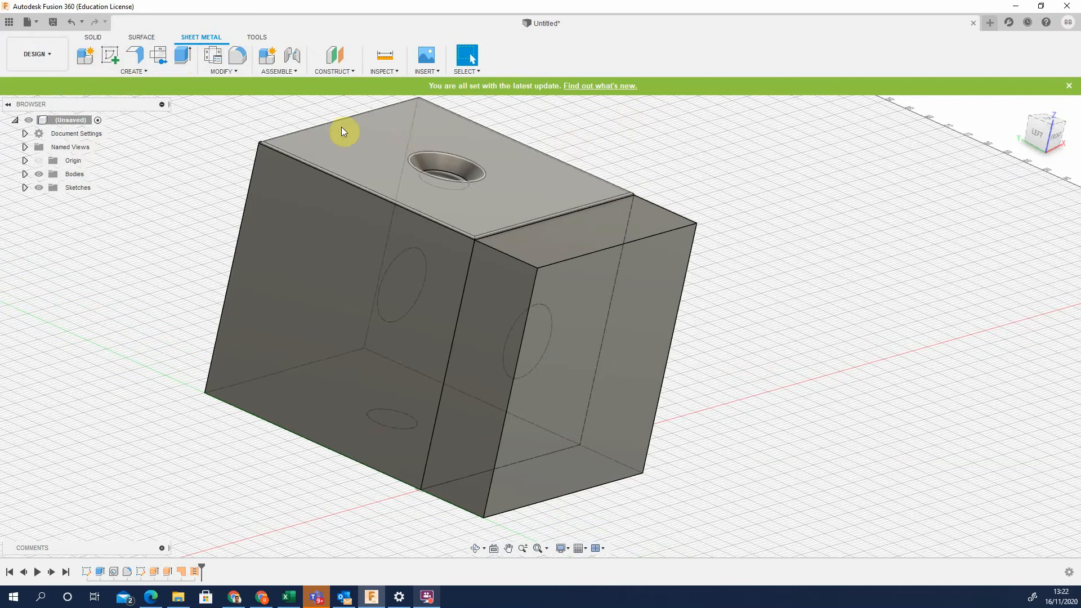
click(90, 37)
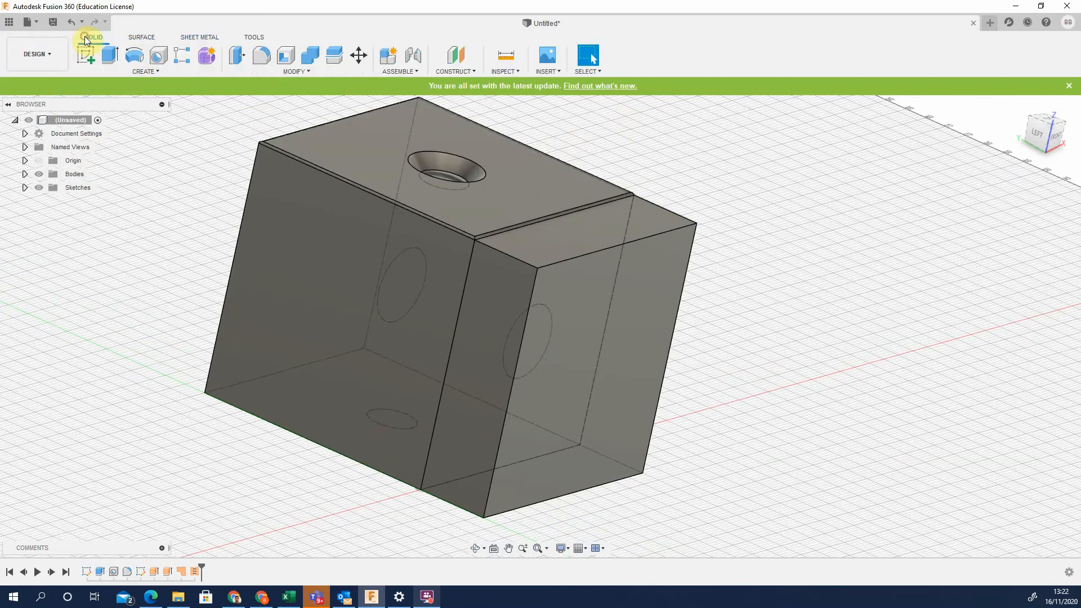
middle_drag(381, 267, 408, 318)
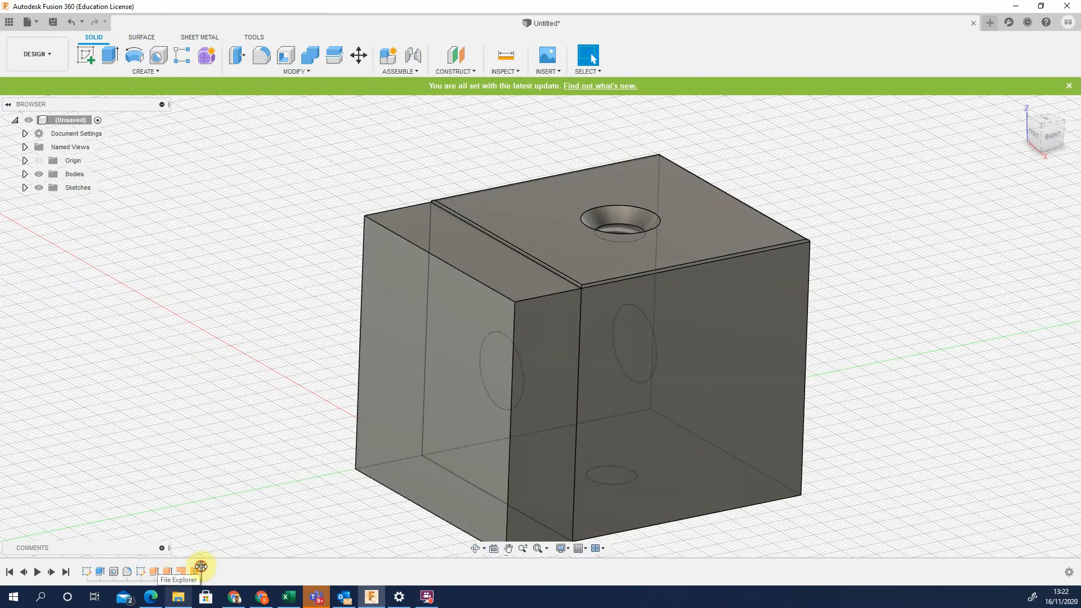
drag(201, 566, 134, 567)
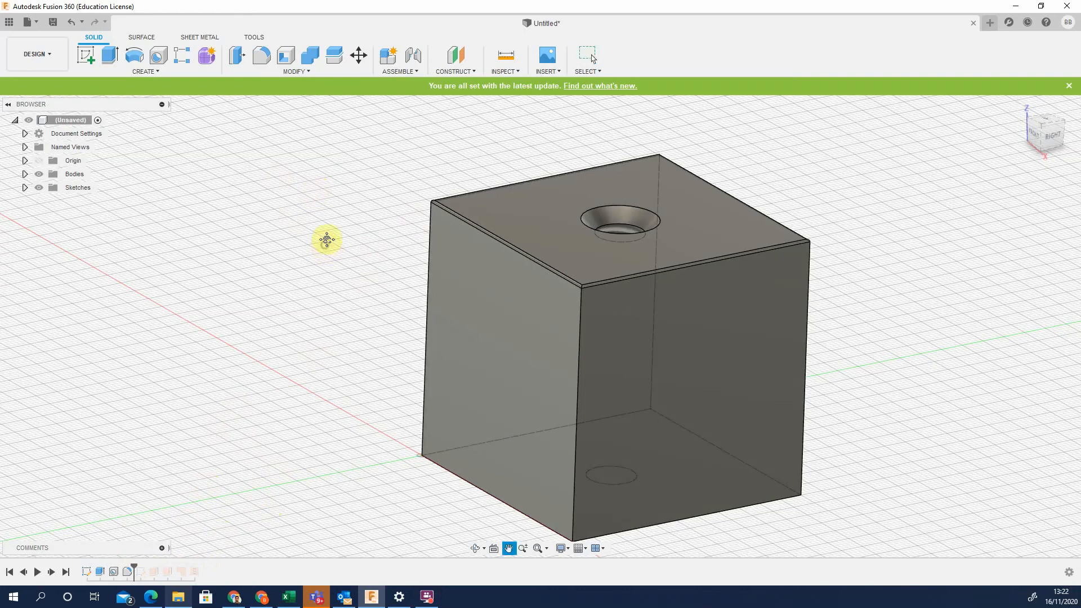
middle_drag(325, 248, 281, 237)
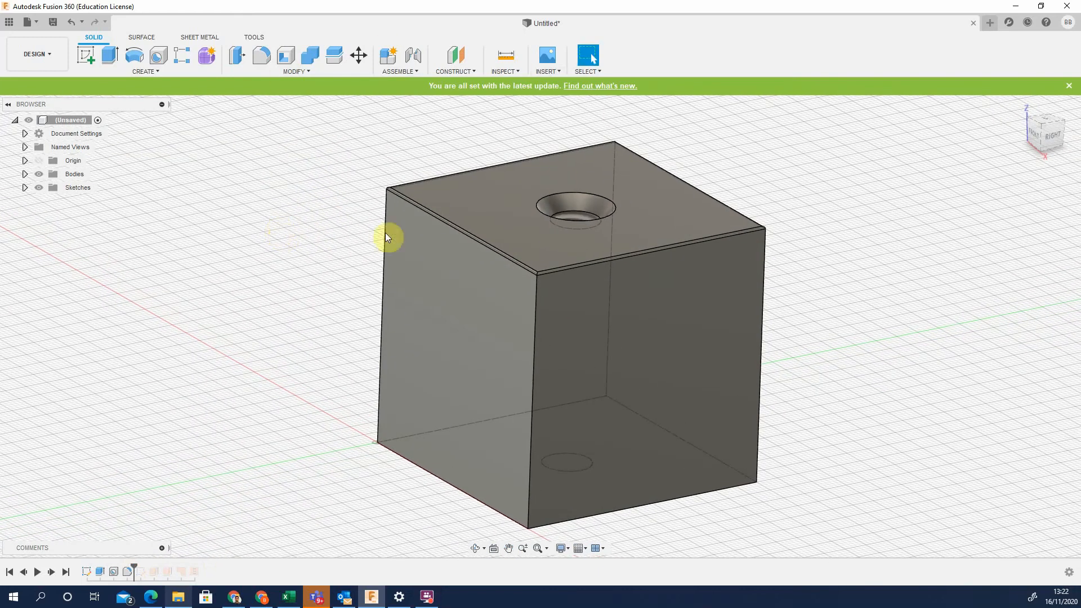